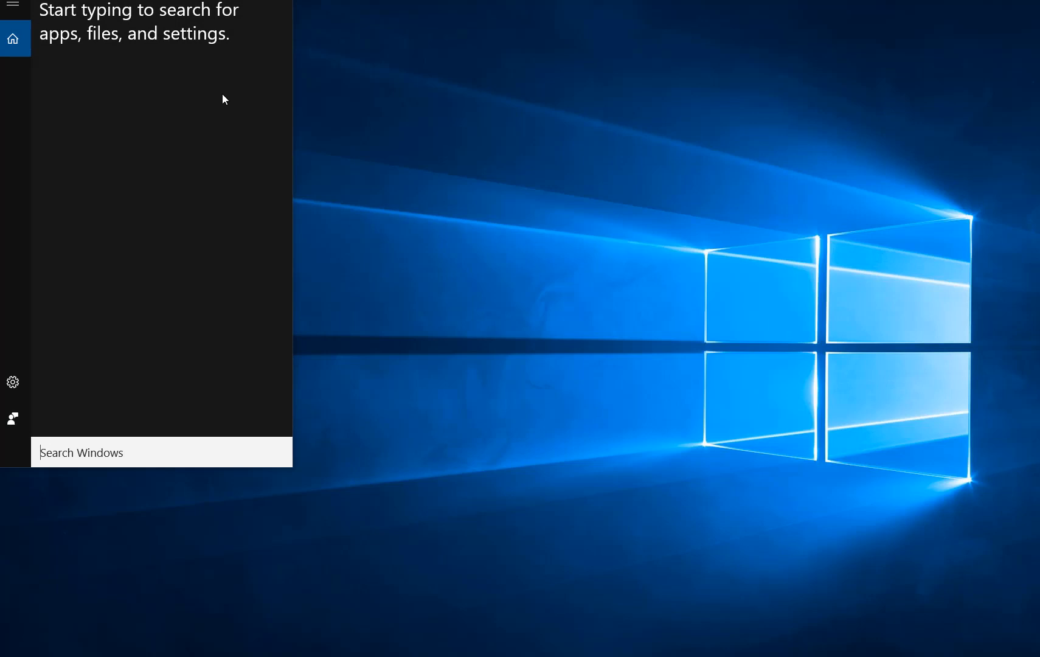
Launch Creo Parametric 6.0.1.0, decline the getting-started content and close the Resource Center window.
type("creo")
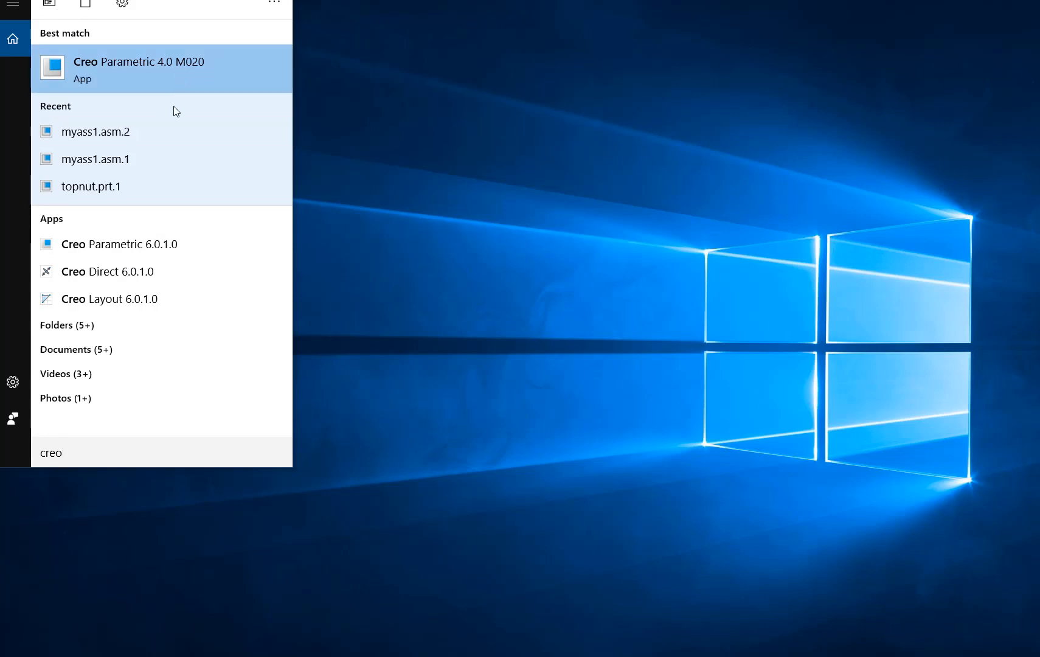
left_click(158, 246)
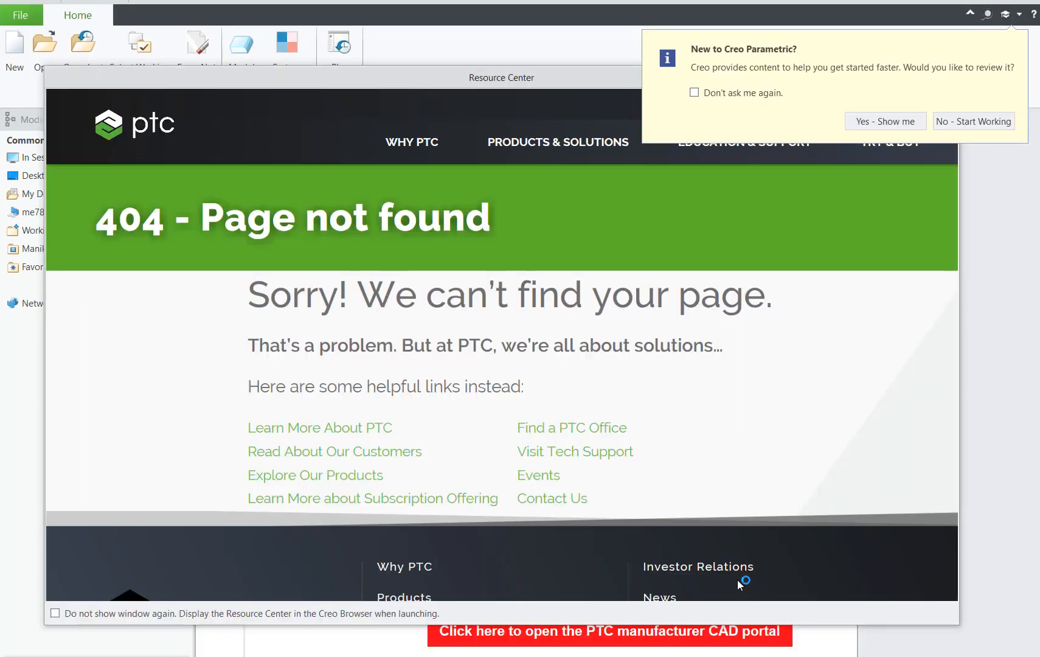
left_click(984, 127)
left_click(952, 77)
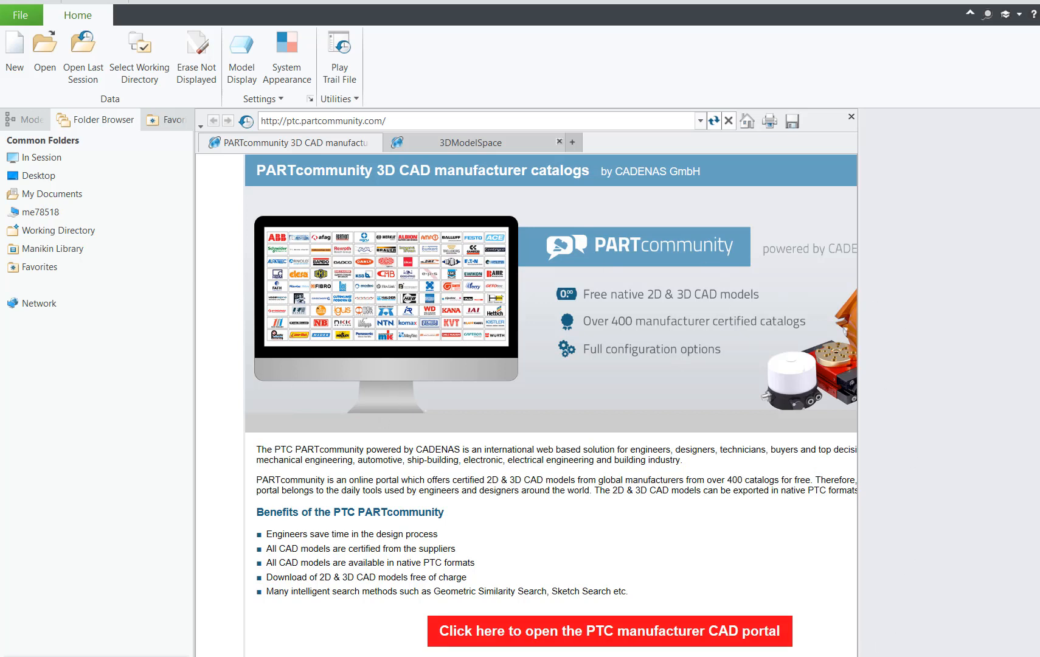
Create a new solid part named Myblock using the default template.
left_click(451, 121)
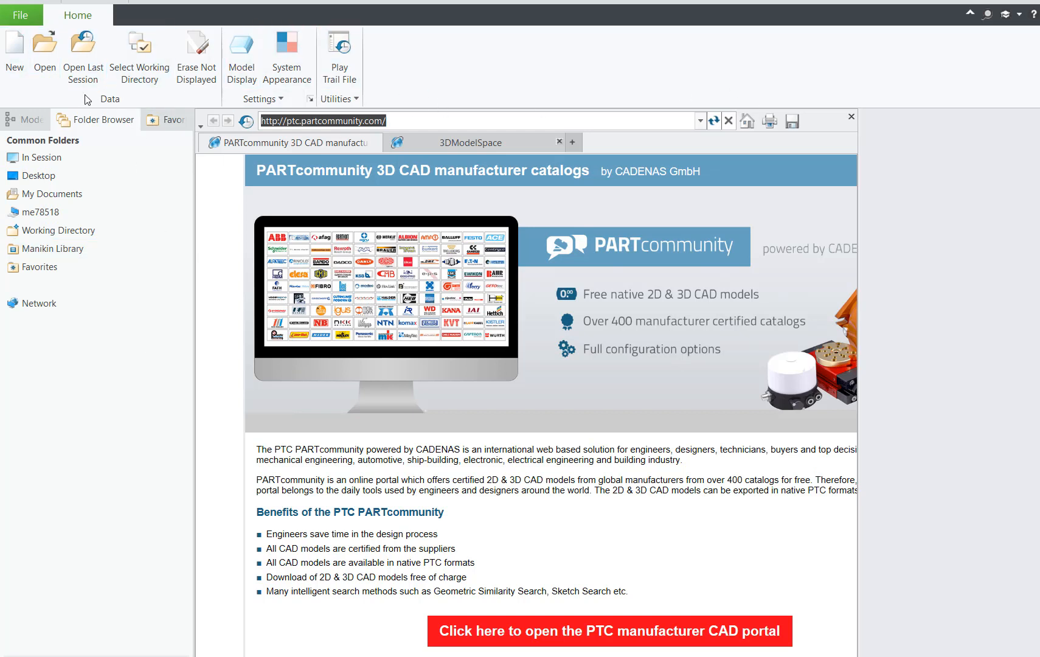
left_click(14, 55)
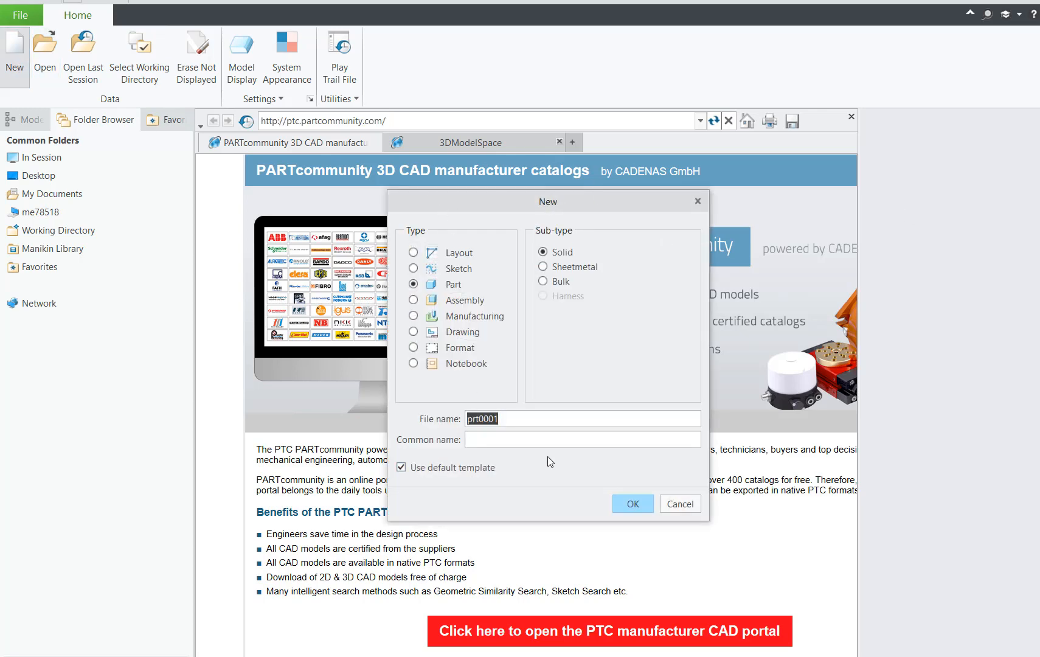
type("Myblock")
left_click(636, 505)
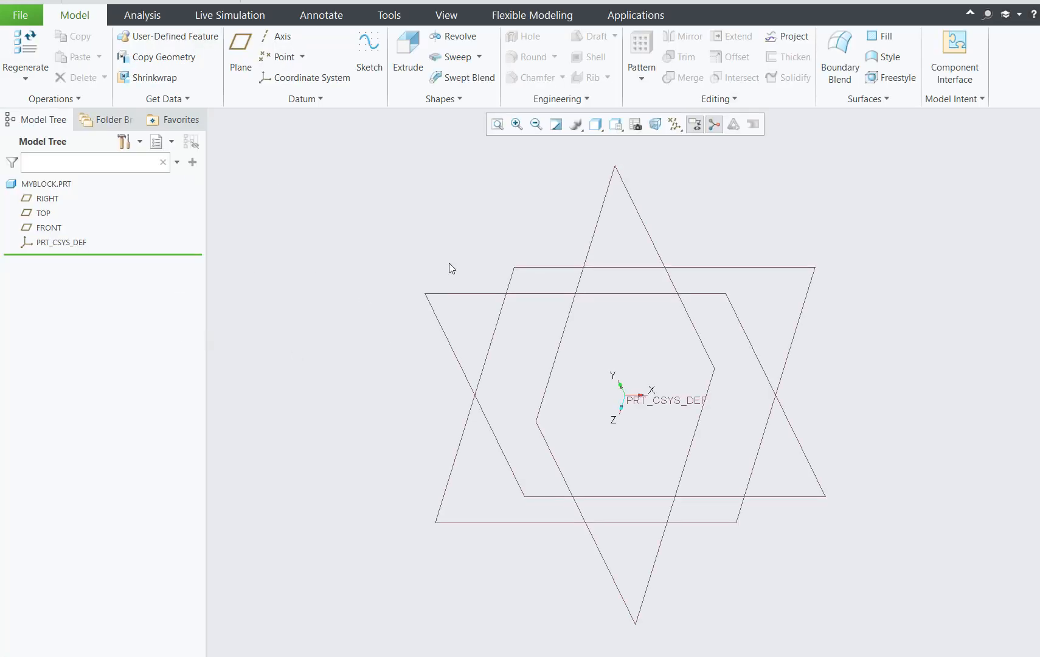
Start a sketch on the FRONT datum plane and orient the view parallel to the screen.
left_click(746, 336)
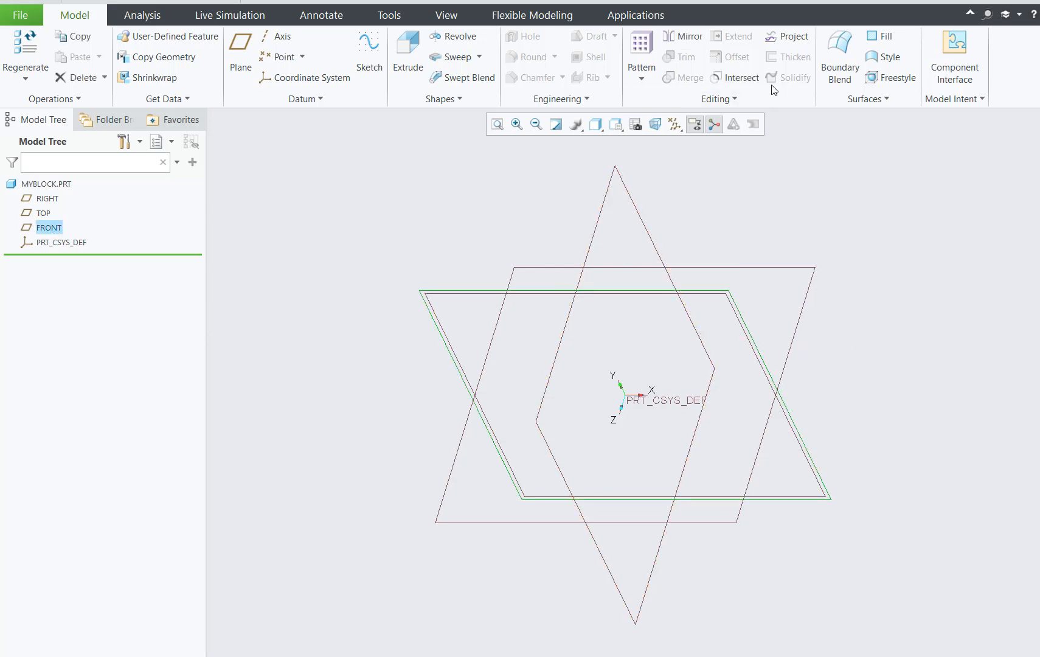
left_click(369, 54)
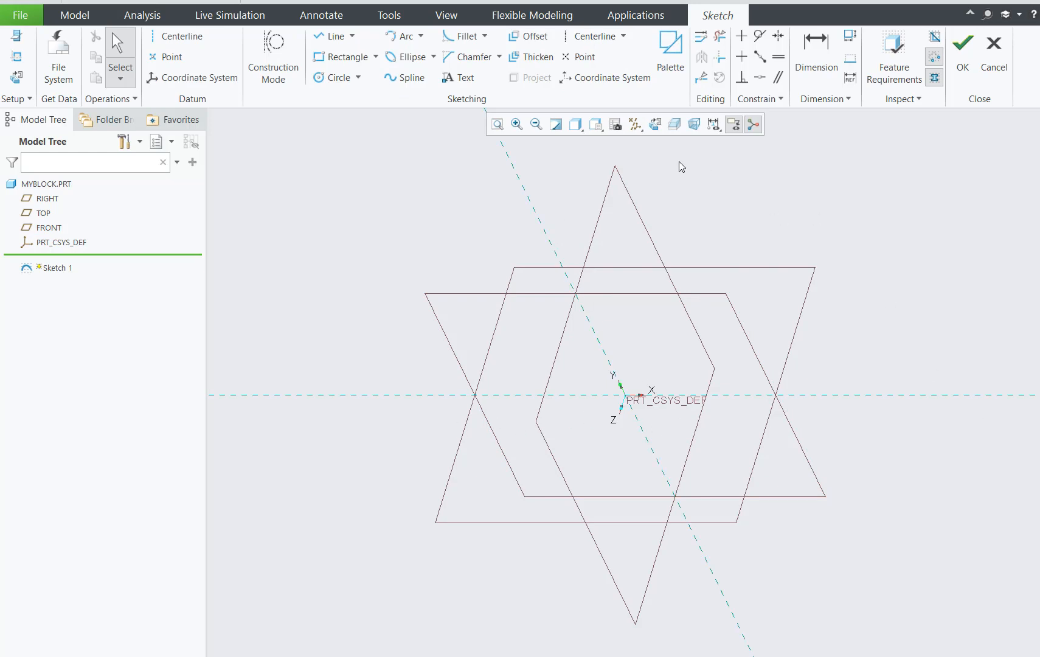
left_click(658, 127)
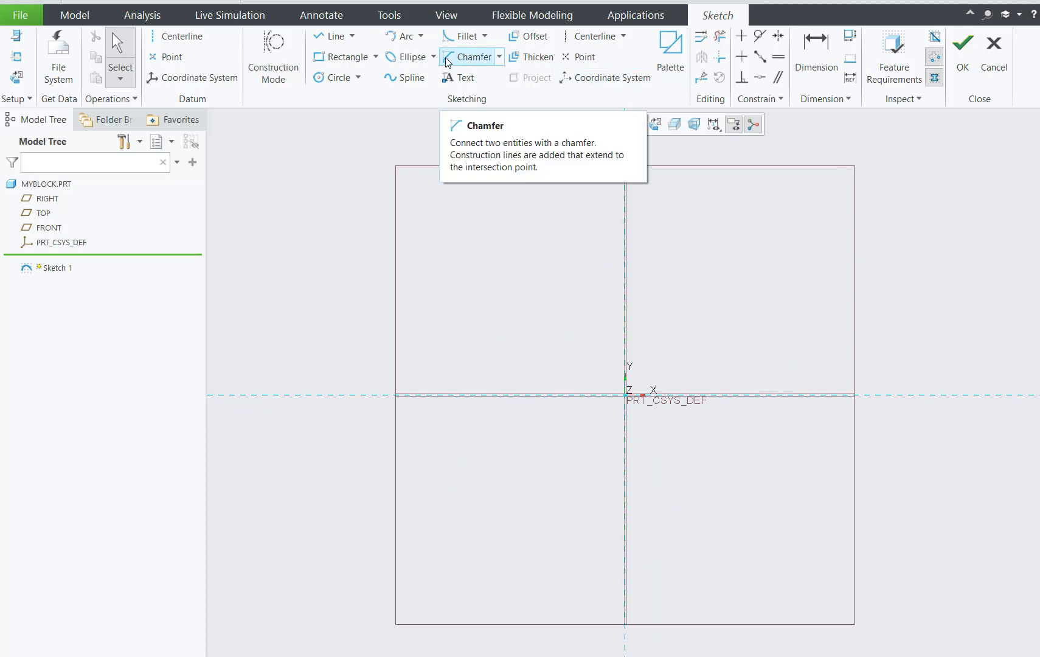
Sketch a rectangle about 173 wide and 134 high above the horizontal reference and right of the vertical reference.
left_click(352, 63)
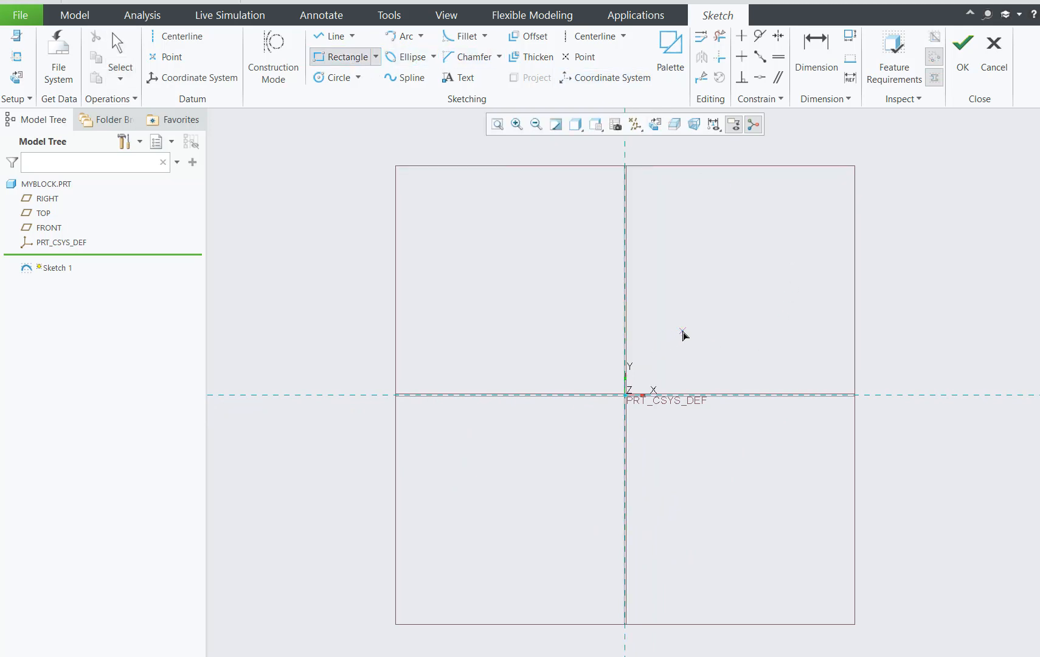
left_click(681, 330)
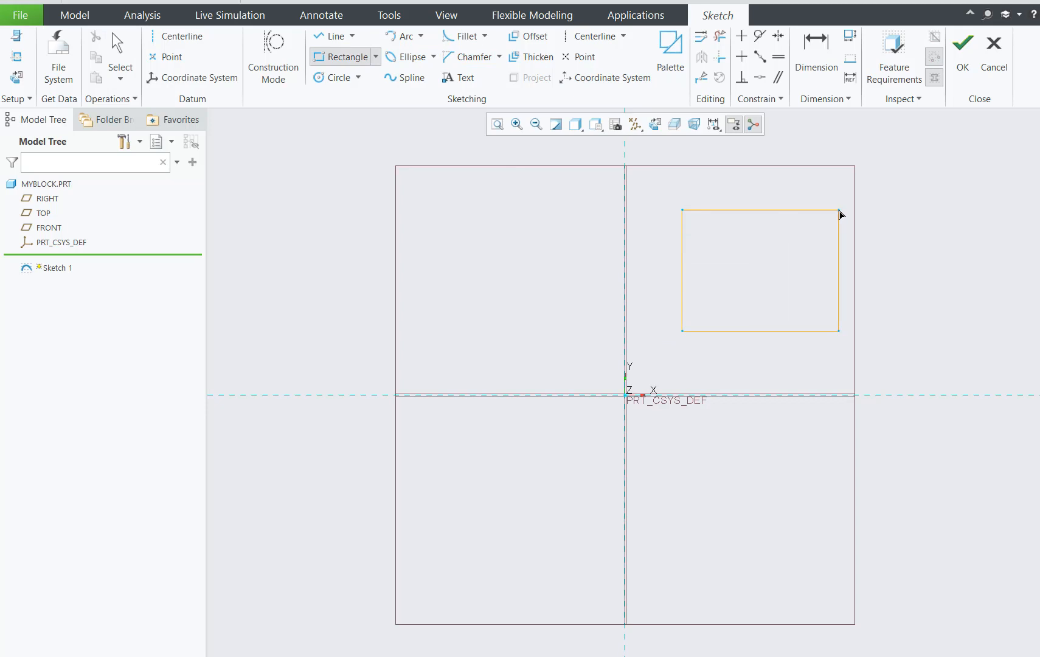
left_click(838, 210)
middle_click(907, 223)
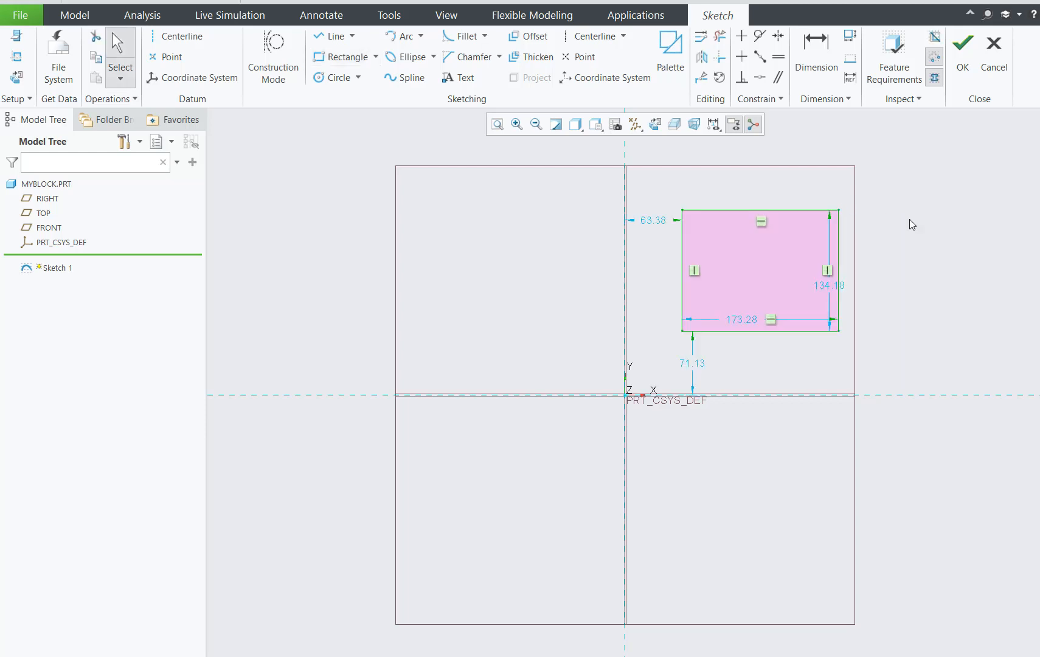
Move the rectangle's height, width and vertical offset dimensions clear of the shape and of each other.
left_click_drag(834, 286, 906, 268)
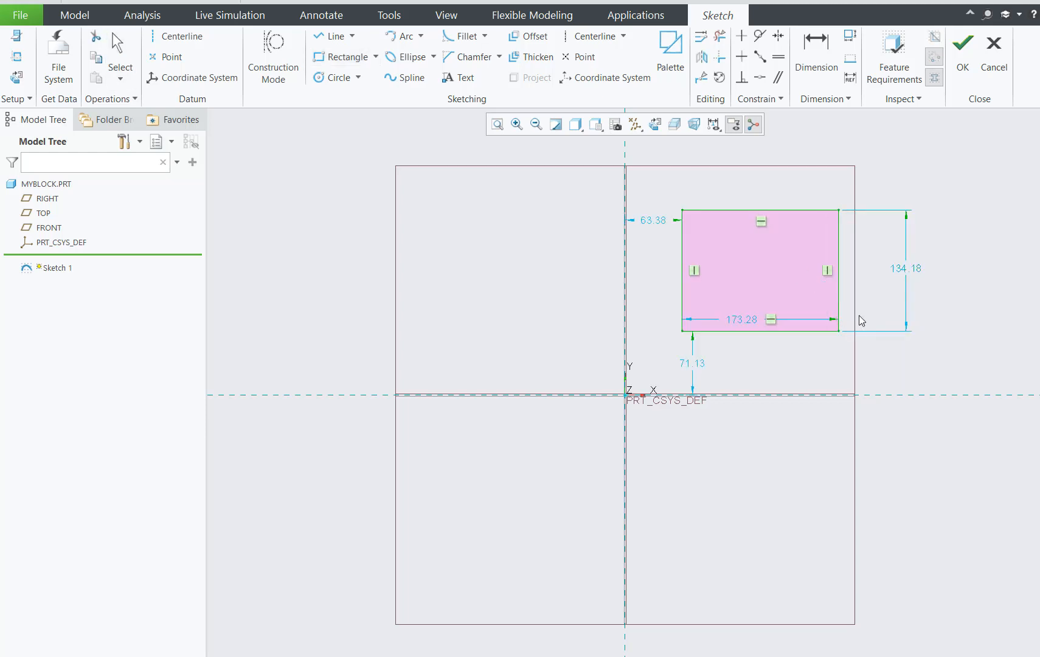
left_click_drag(757, 321, 773, 362)
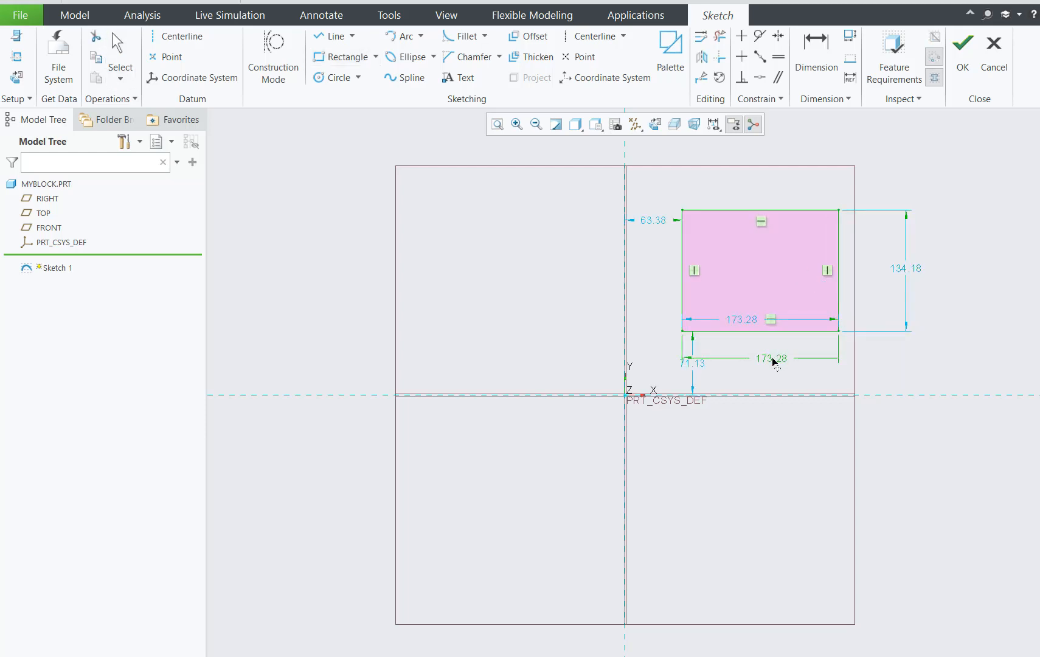
left_click(688, 365)
left_click_drag(687, 365, 660, 339)
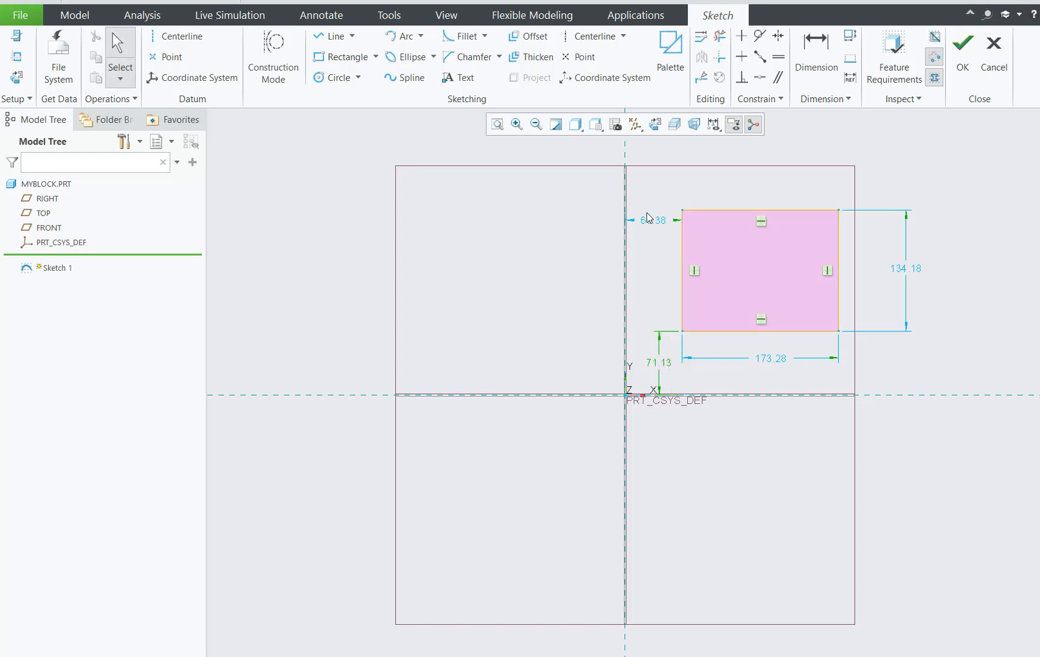
Set the distance from the horizontal reference to the rectangle's lower edge to 70.
double_click(661, 365)
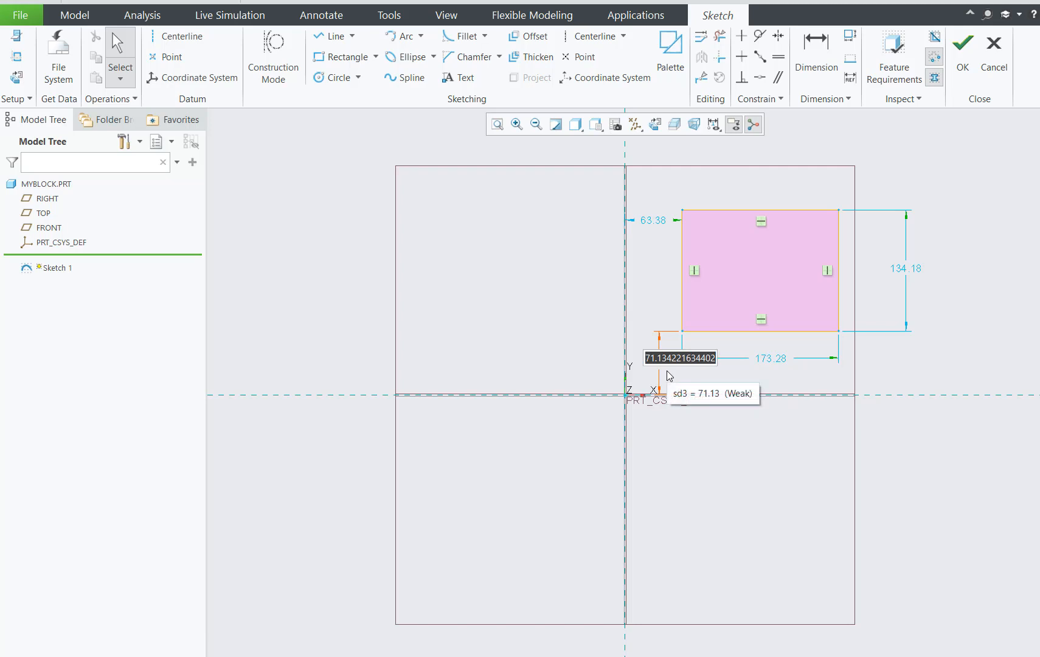
key("Right")
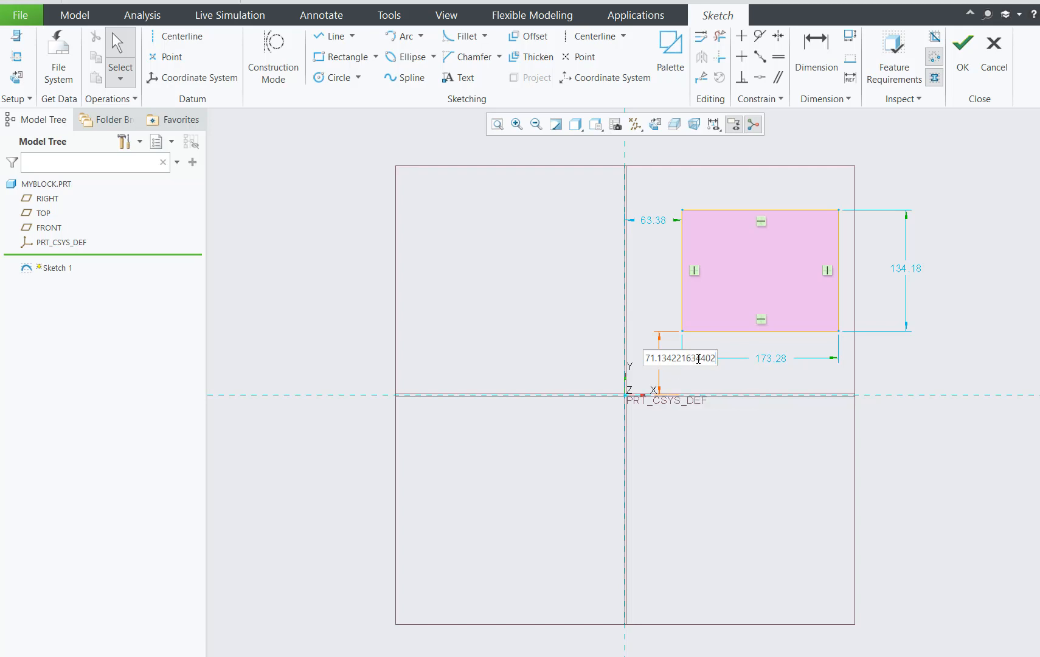
left_click_drag(650, 358, 773, 377)
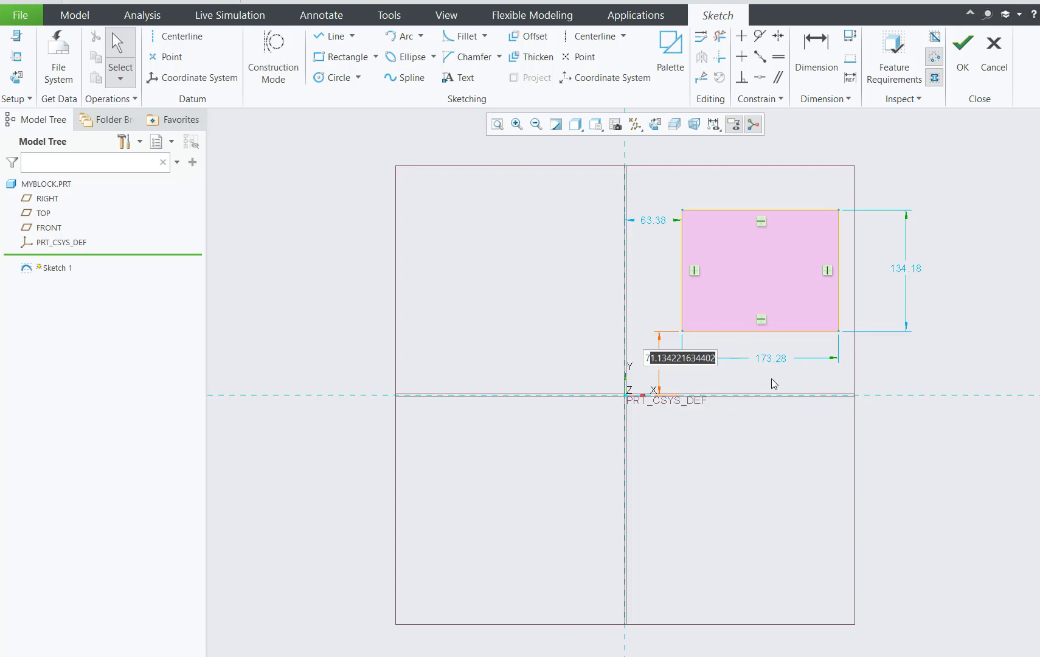
key("BackSpace")
key("BackSpace")
type("70")
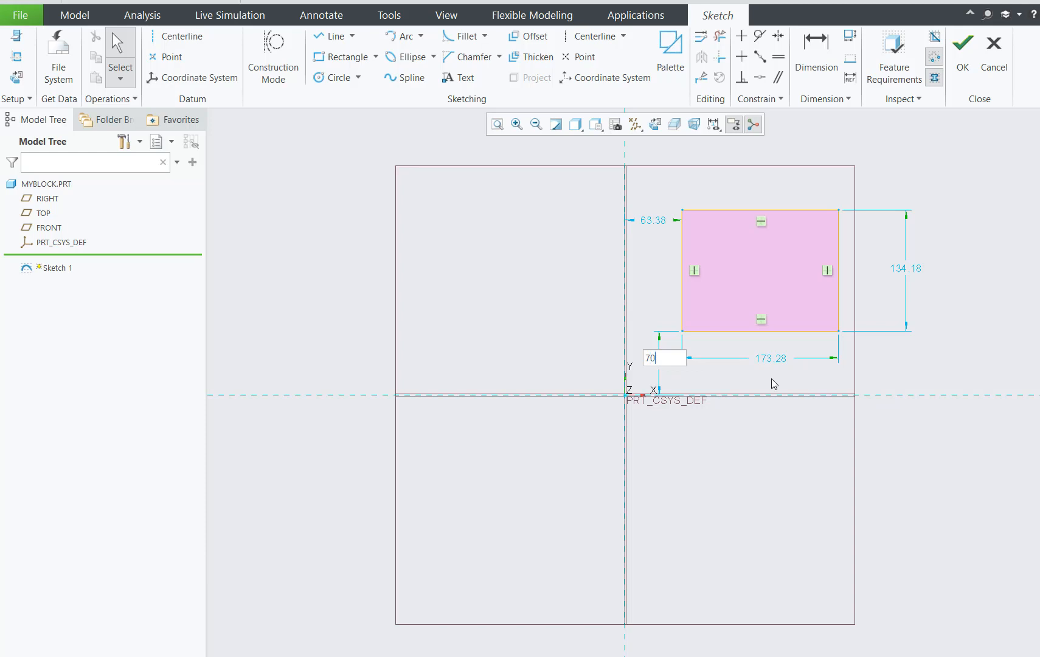
key("Return")
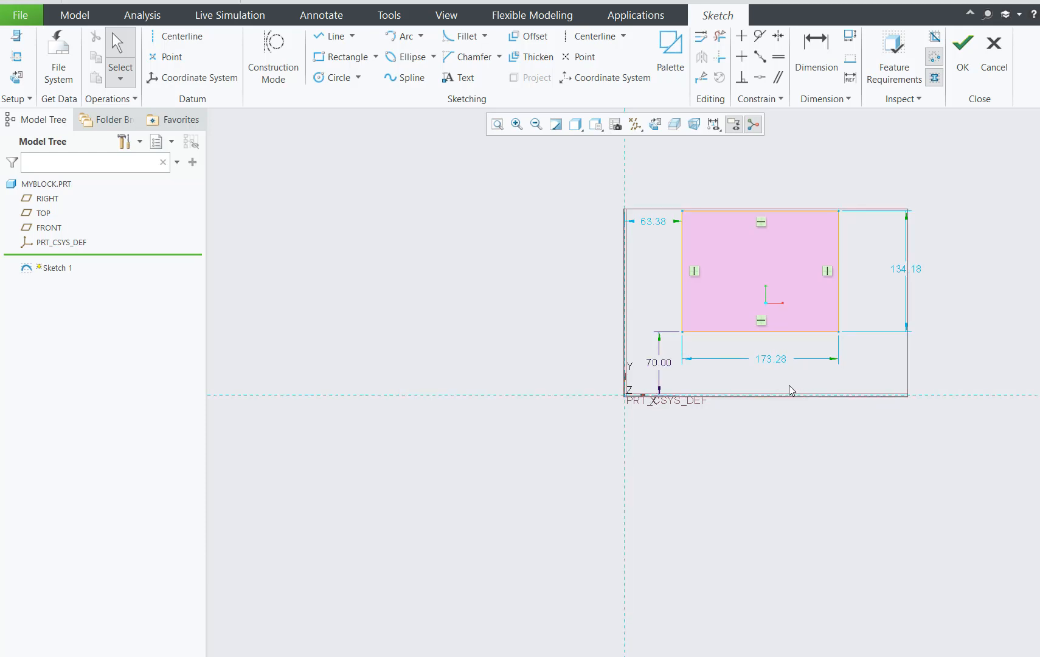
Set the distance from the vertical reference to the rectangle's left edge to 60 and move that dimension lower.
double_click(648, 223)
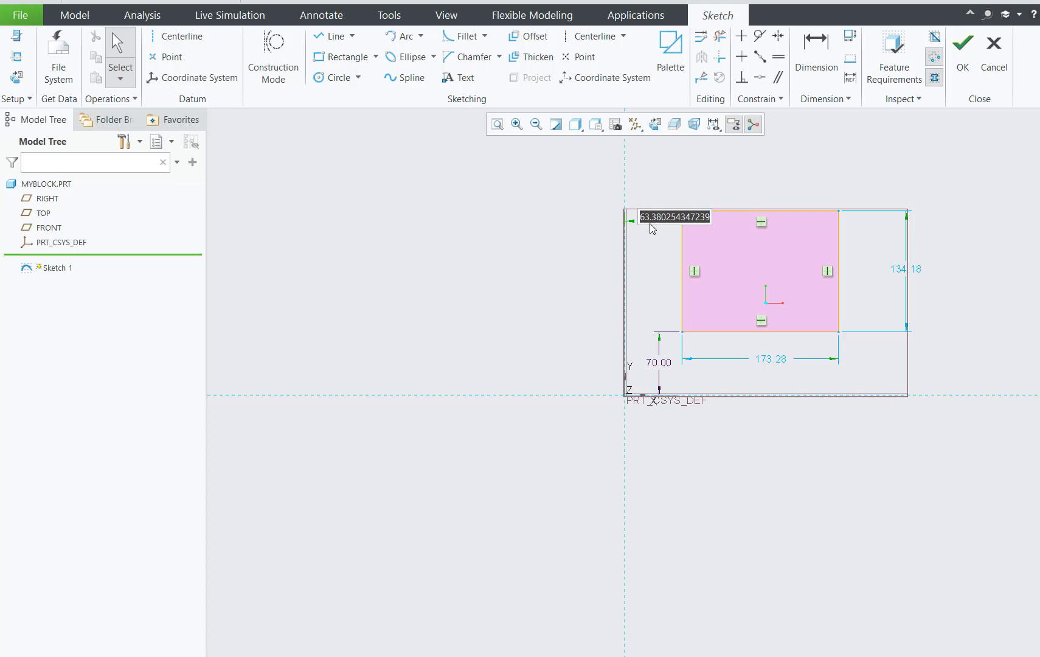
type("60")
key("Return")
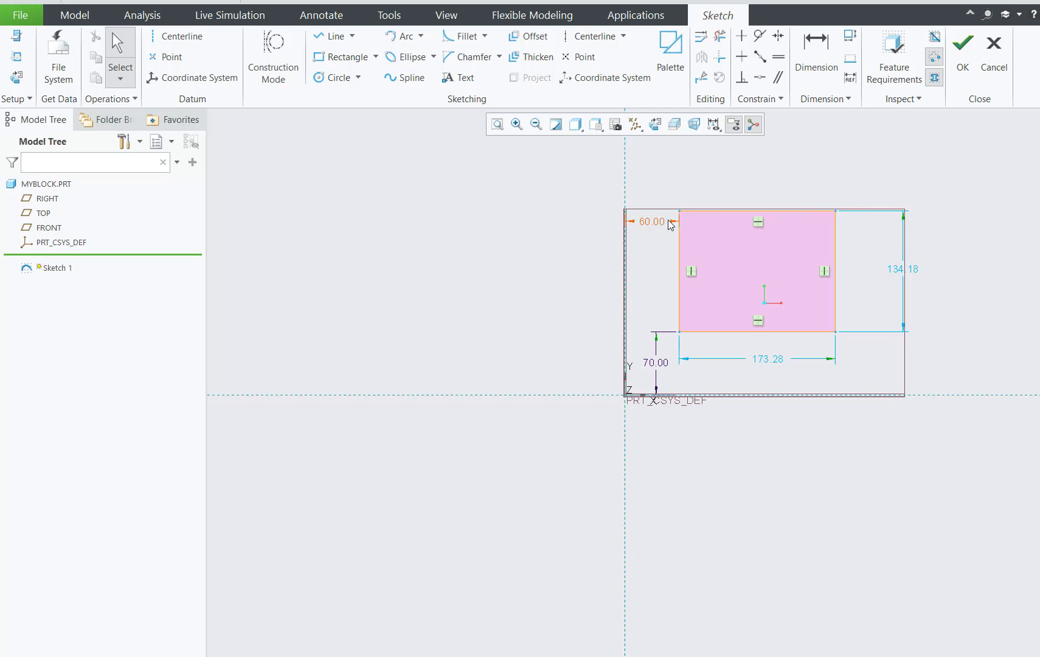
left_click_drag(663, 244, 657, 313)
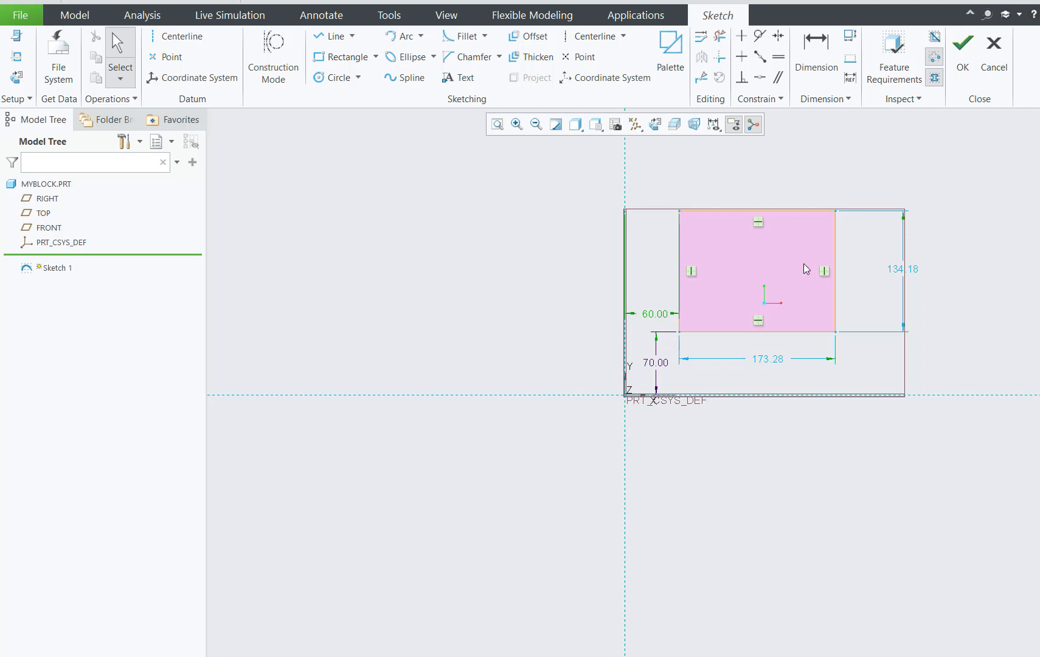
Set the rectangle's width to 180 and its height to 130.
double_click(763, 360)
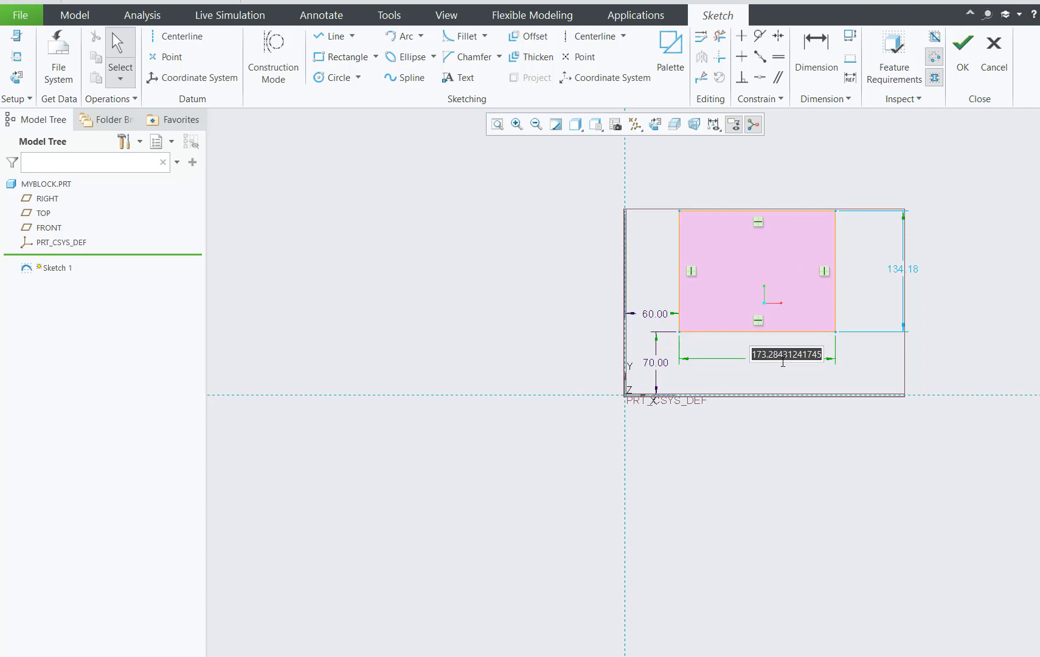
type("180")
key("Return")
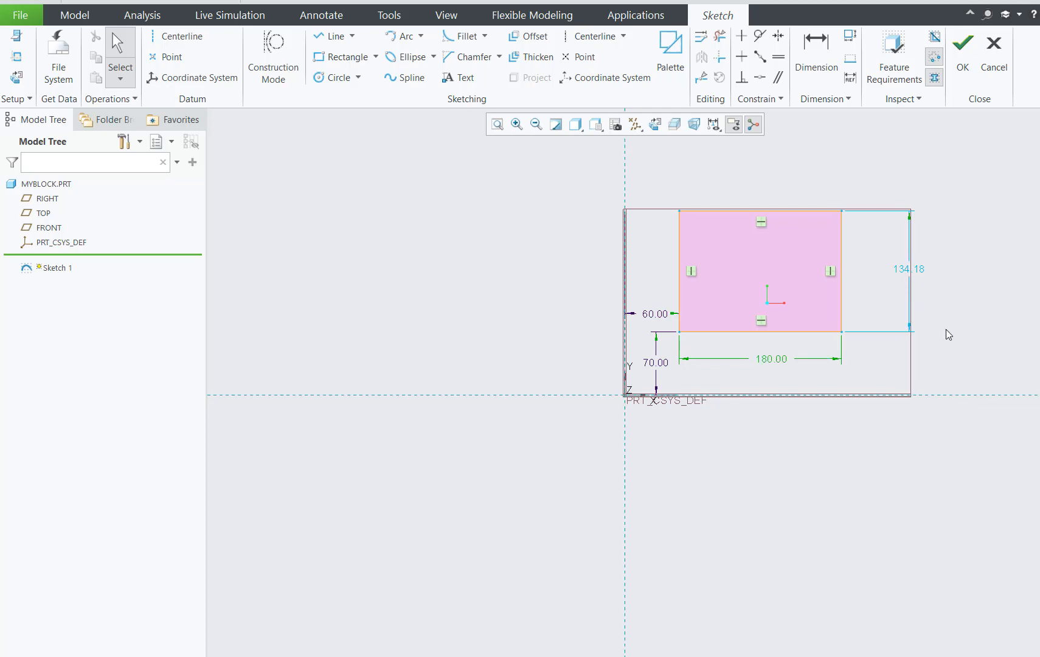
double_click(906, 271)
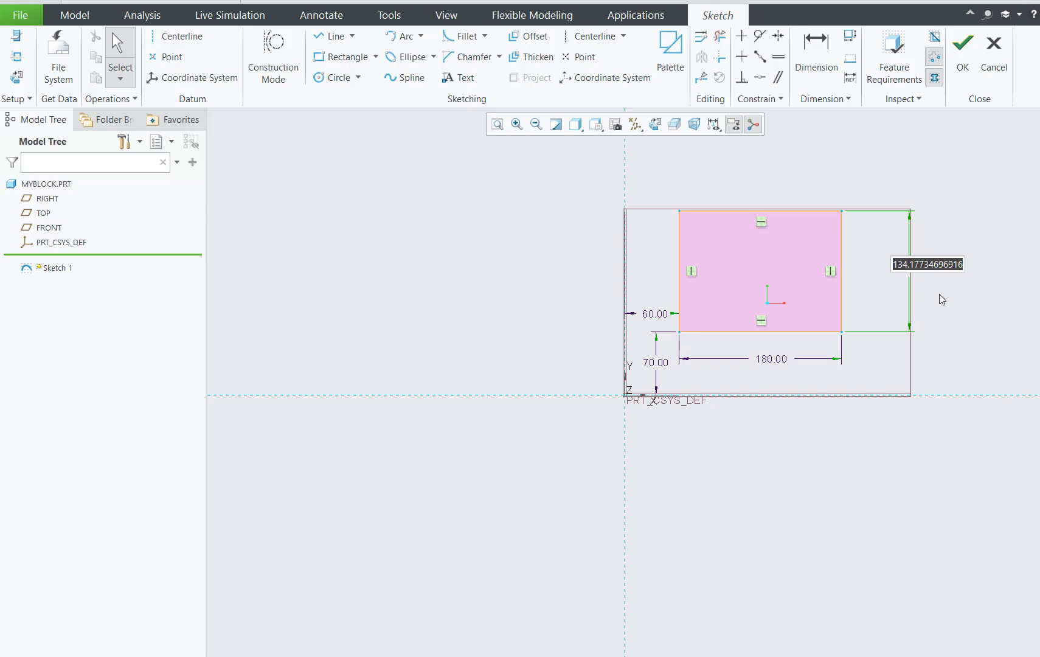
type("130")
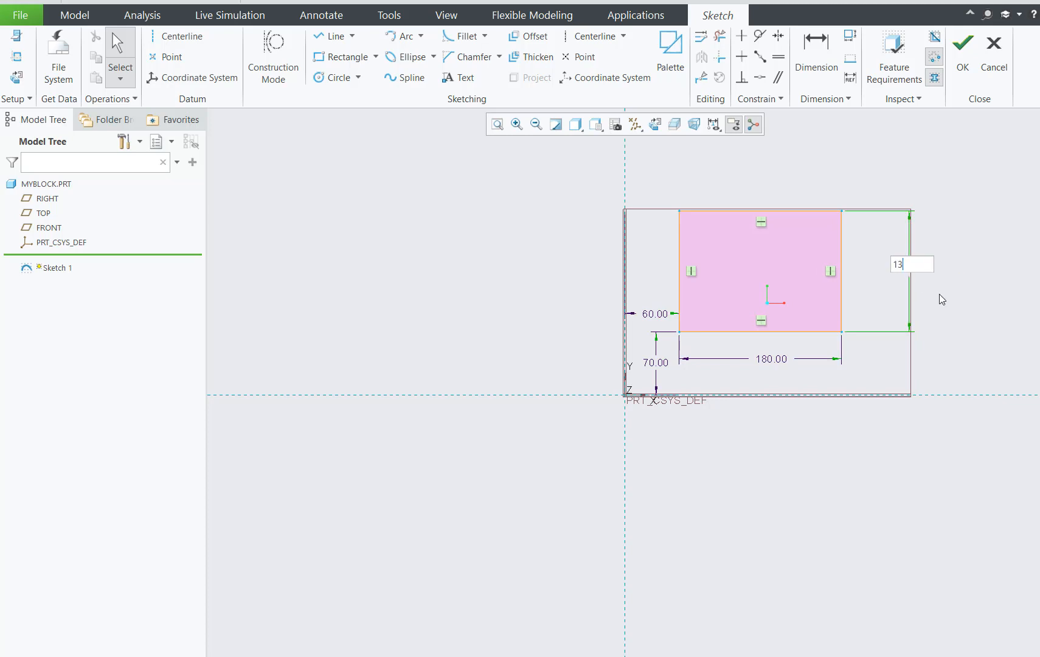
key("Return")
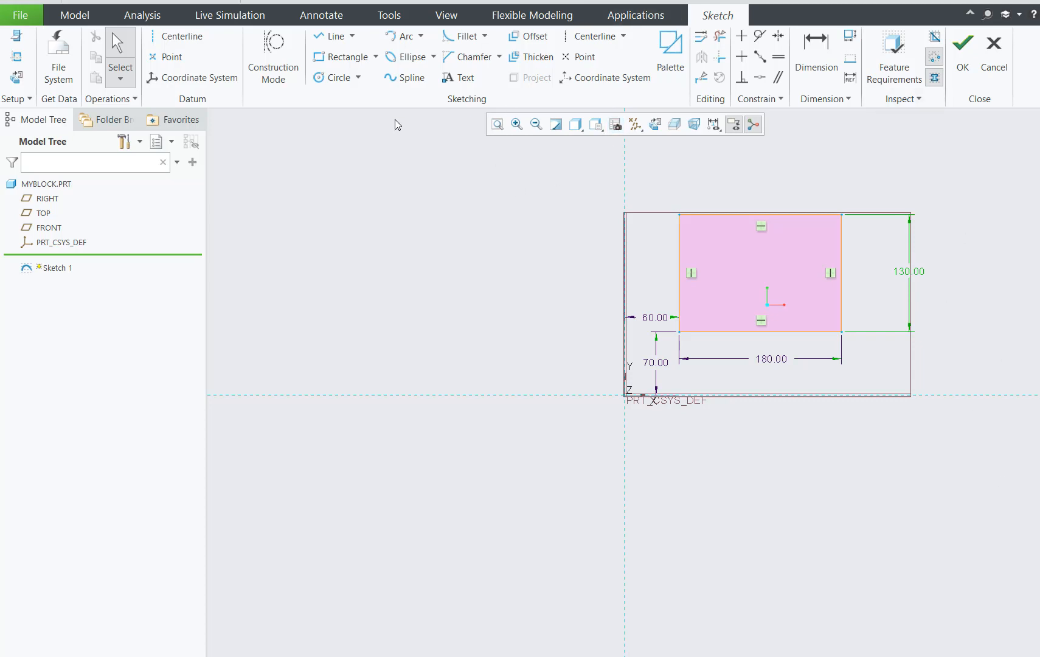
Sketch a circle about 47 in diameter near the middle of the rectangle.
left_click(333, 77)
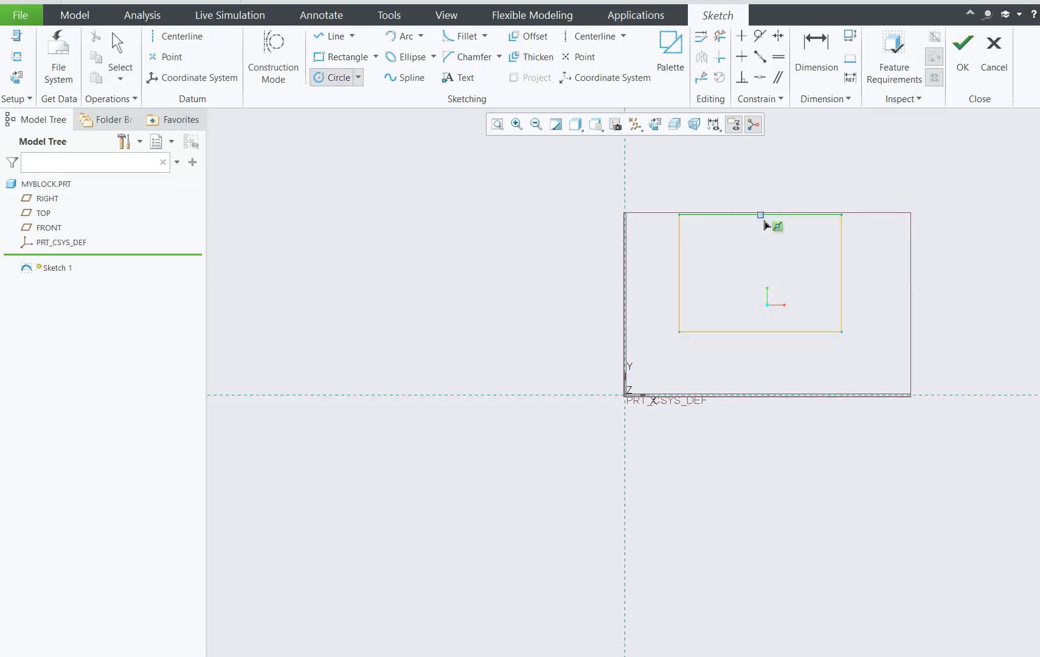
left_click(760, 274)
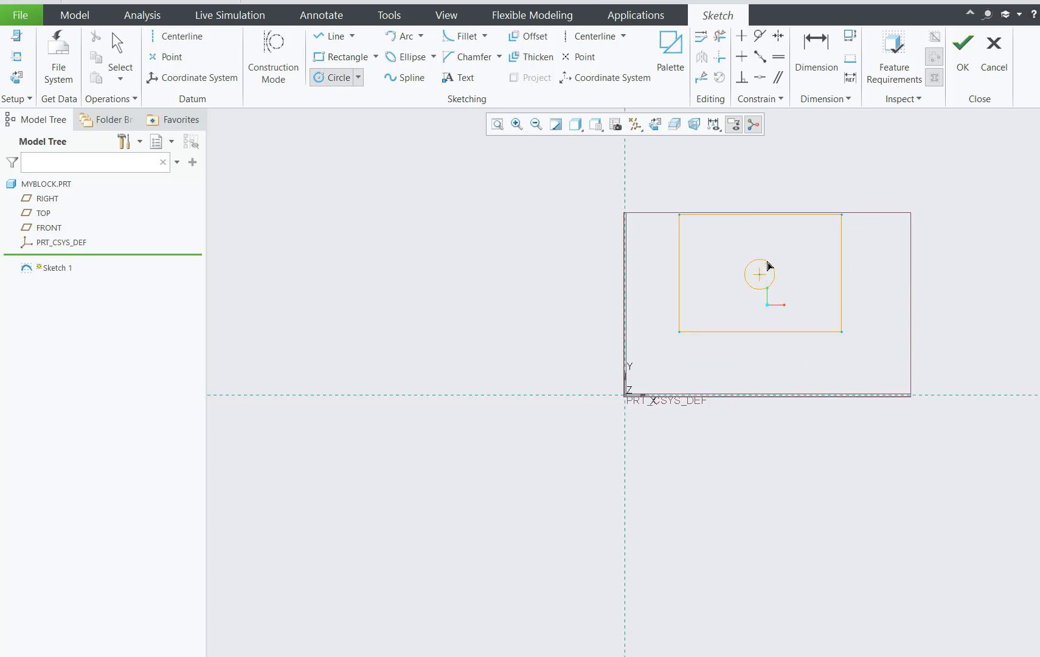
left_click(773, 259)
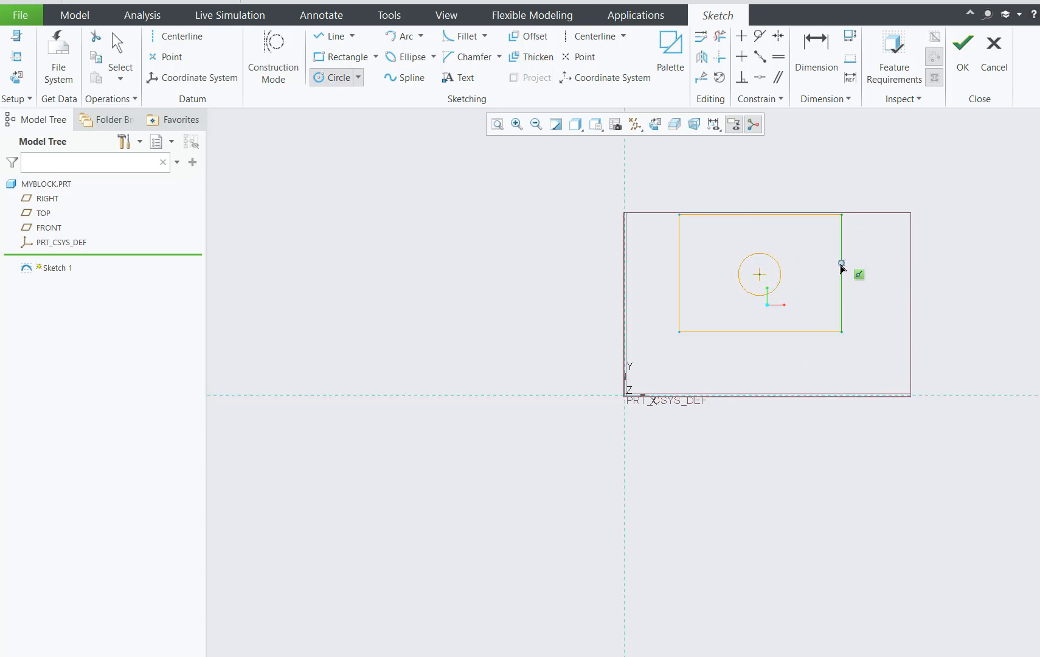
middle_click(989, 248)
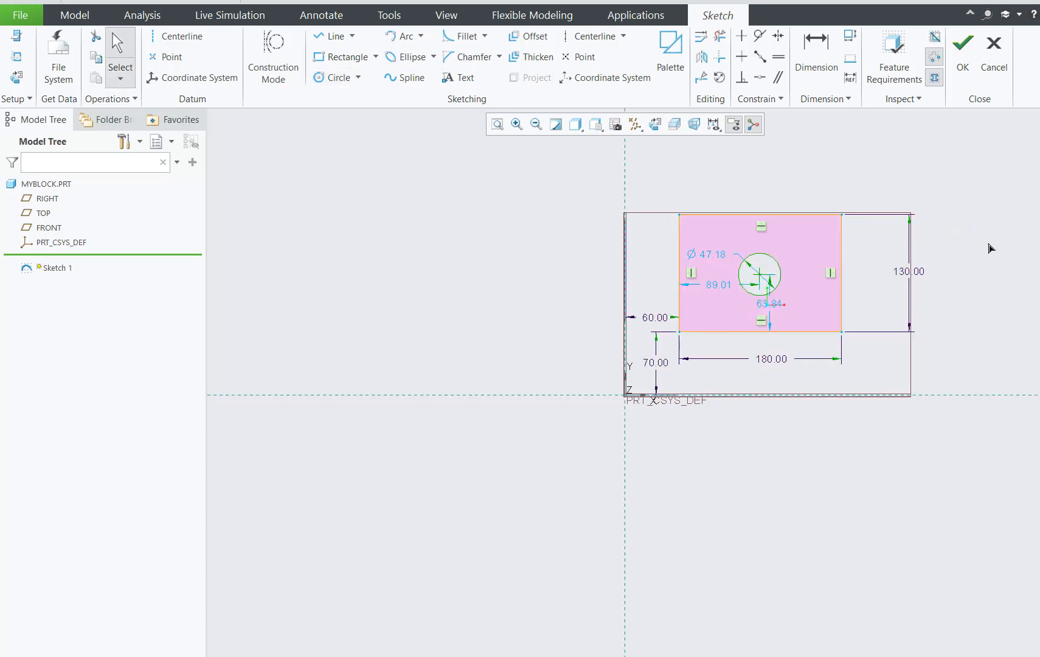
Move the circle's diameter dimension outside the rectangle and set the diameter to 40.
left_click_drag(710, 252, 813, 165)
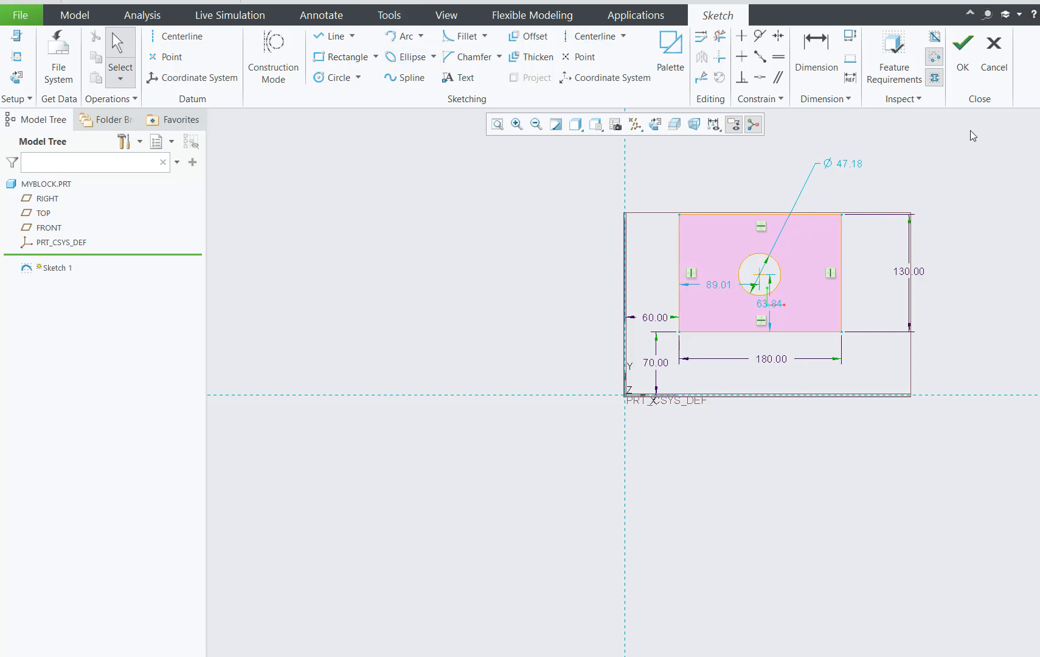
double_click(858, 161)
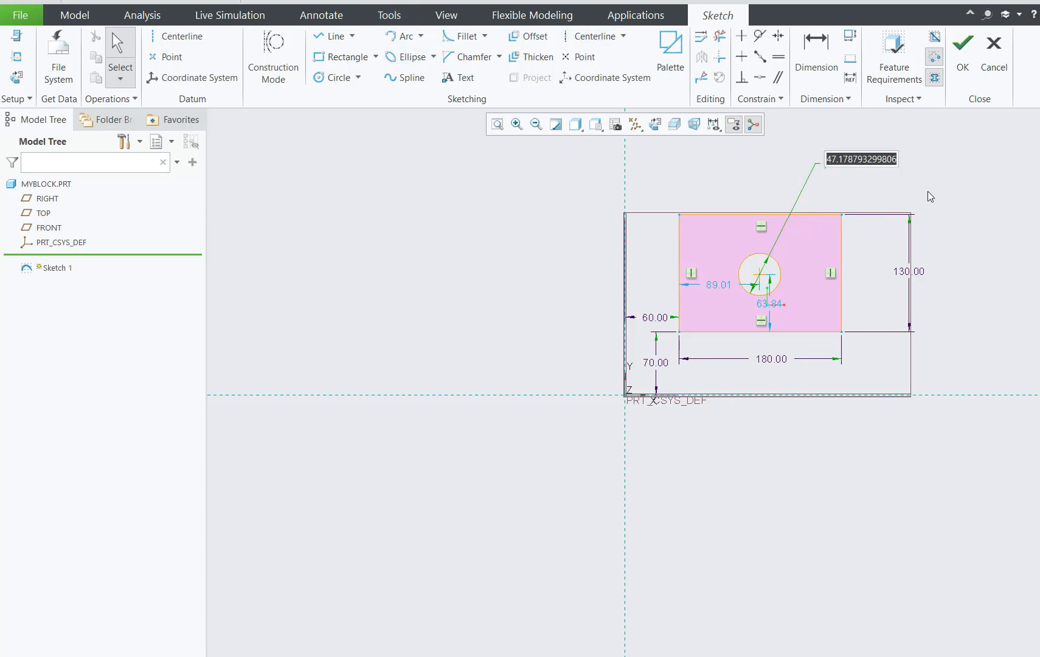
type("40")
key("Return")
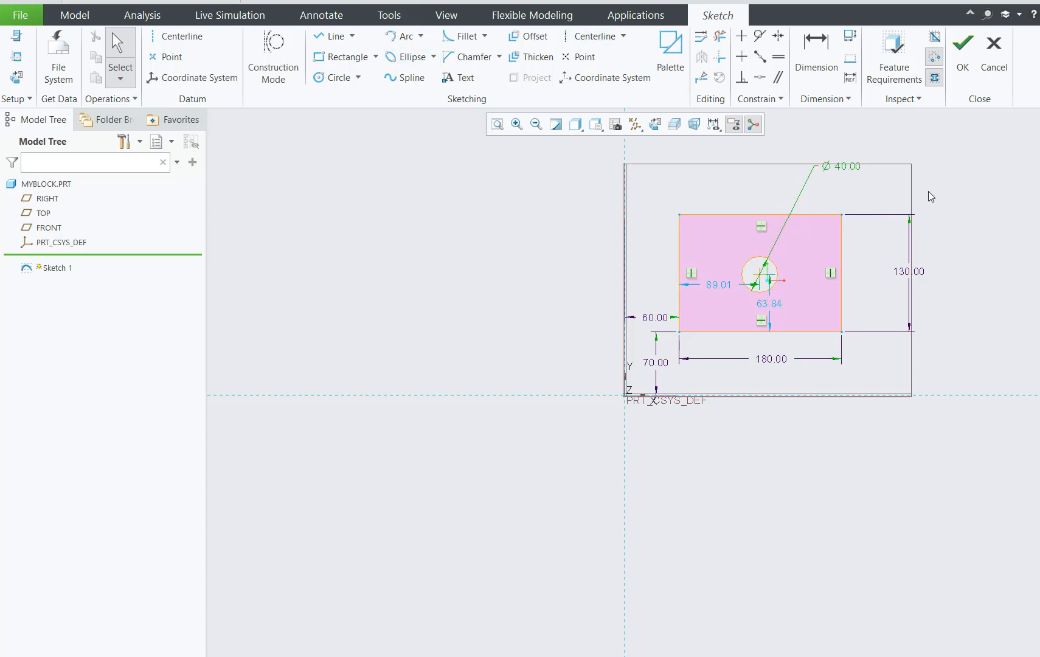
left_click(963, 184)
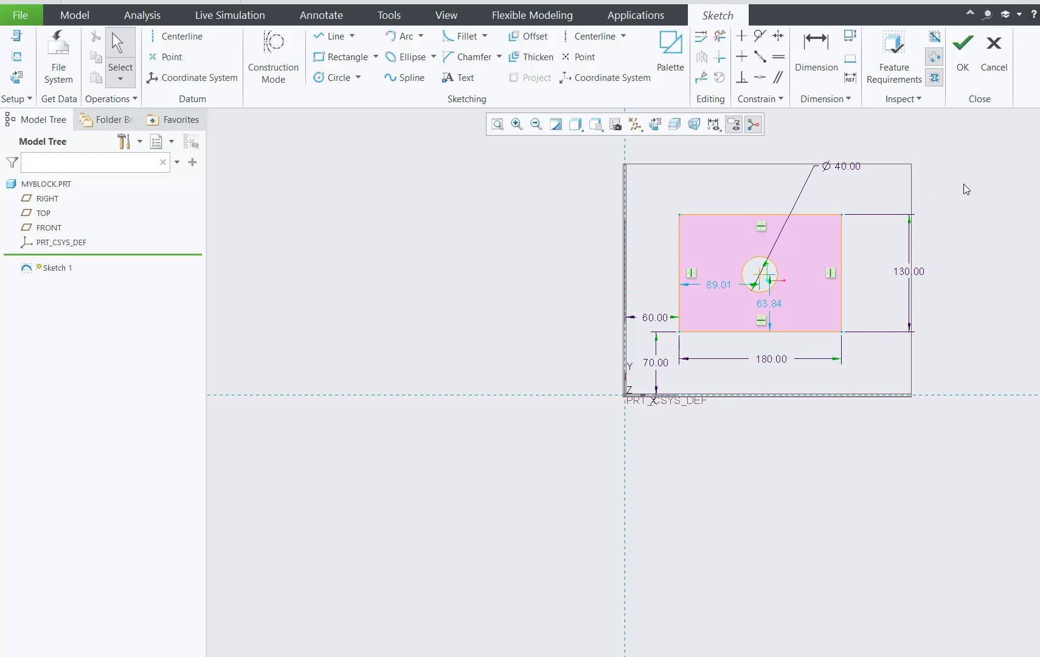
Set the horizontal distance from the rectangle's left edge to the circle's center to 180/2.
double_click(719, 285)
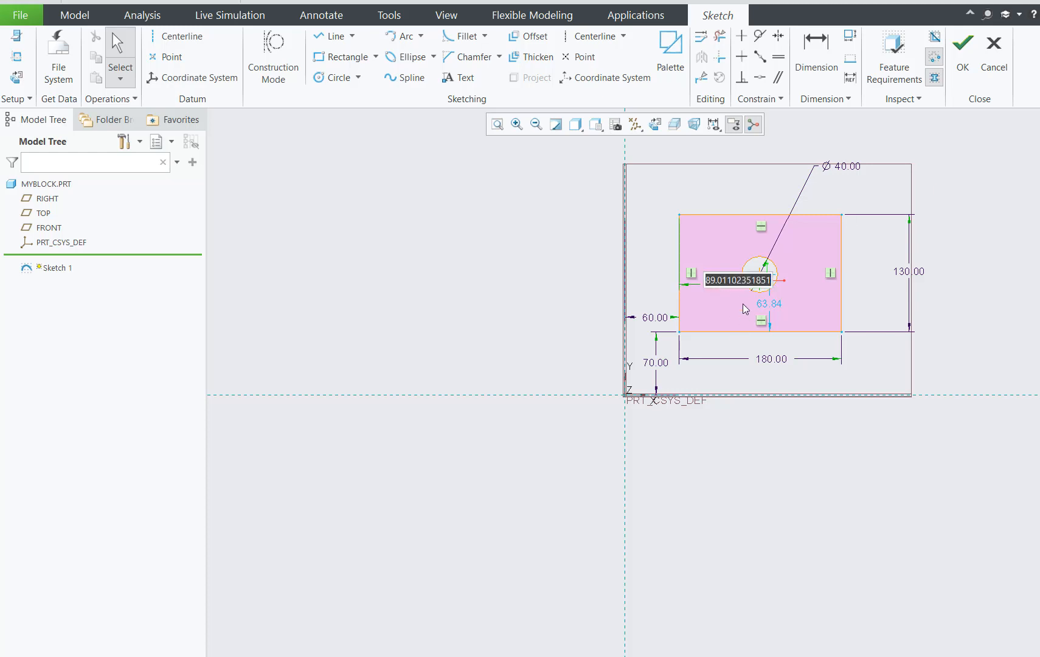
type("180")
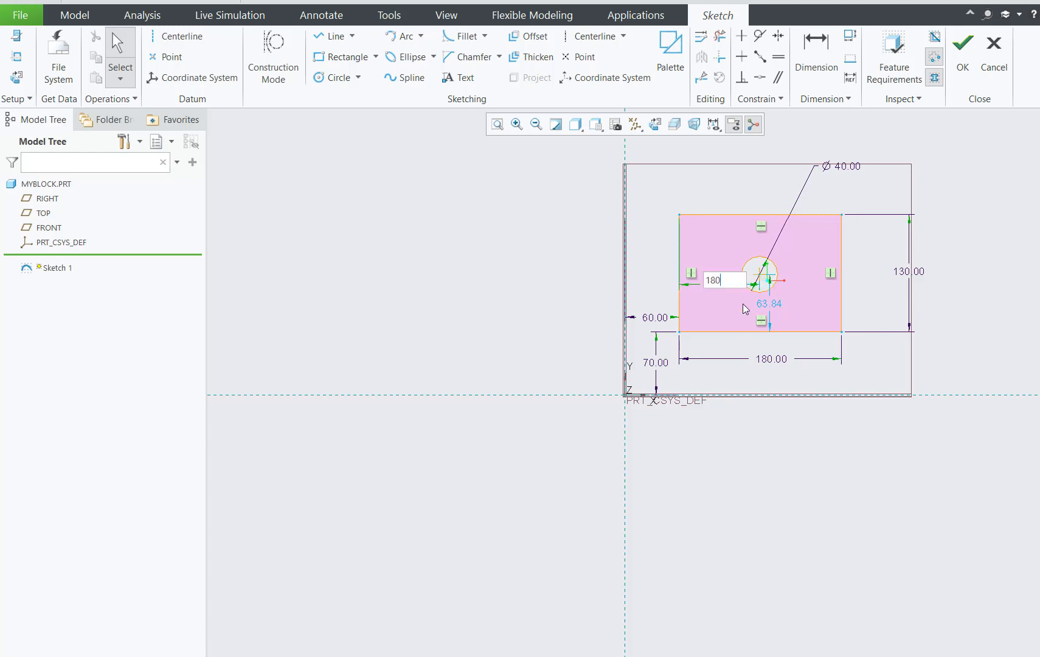
type("/2")
key("Return")
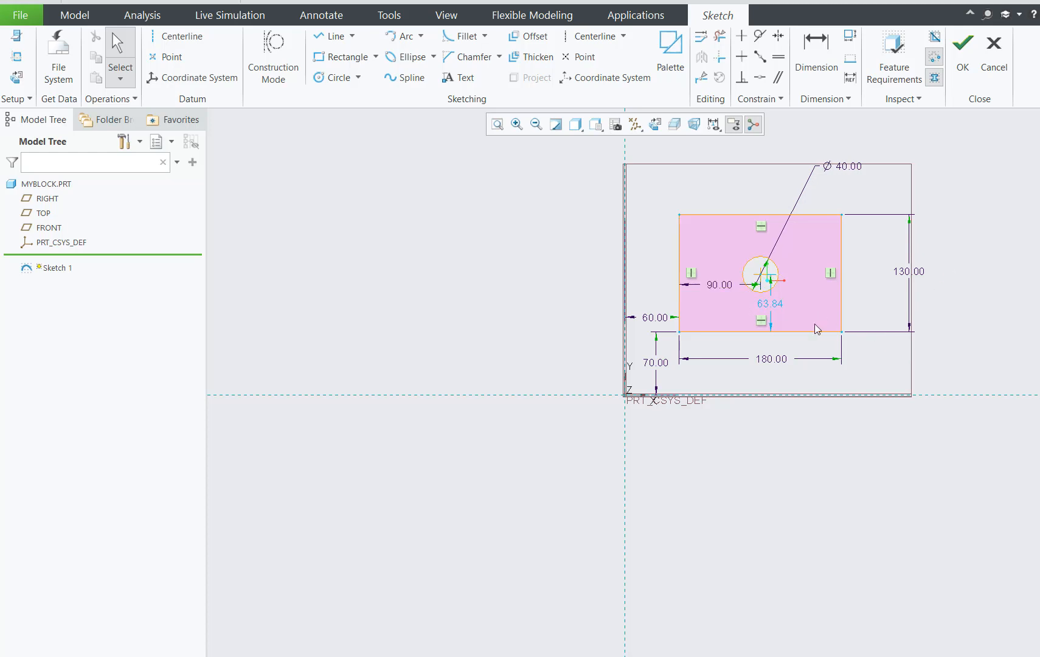
Set the circle center's height above the rectangle's lower edge to 130/2, move that dimension clear of the circle, and finish the sketch.
double_click(778, 303)
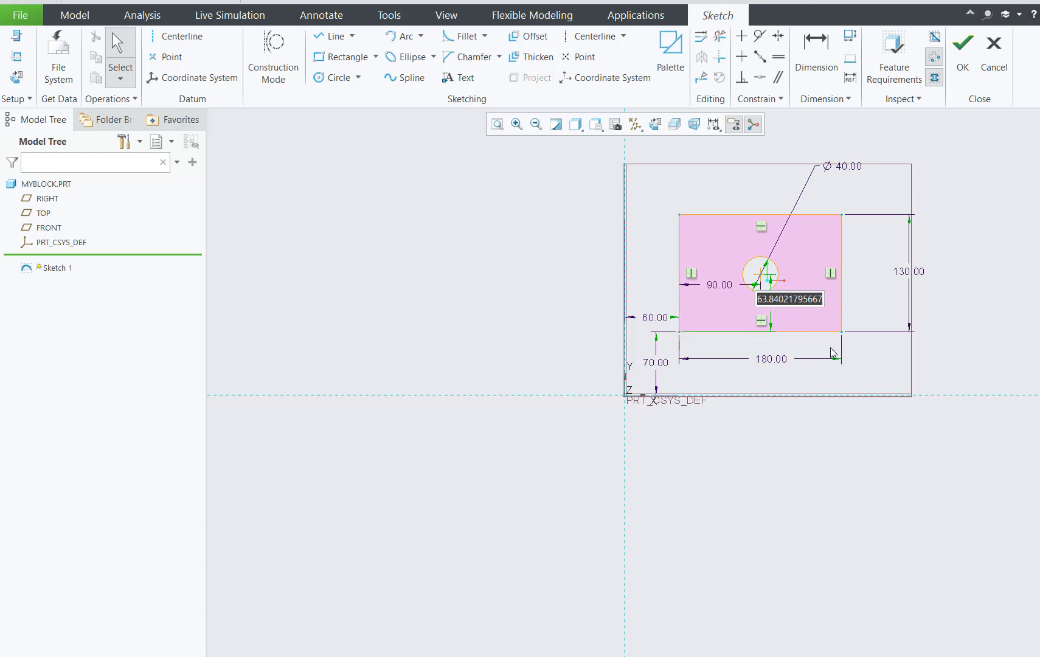
type("130")
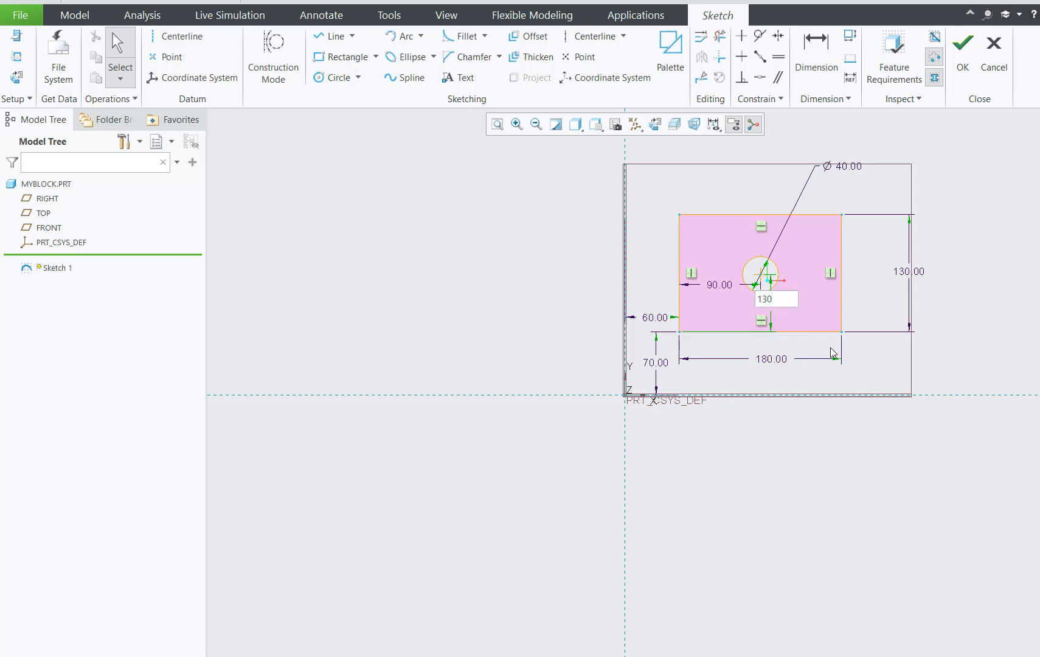
type("/2")
key("Return")
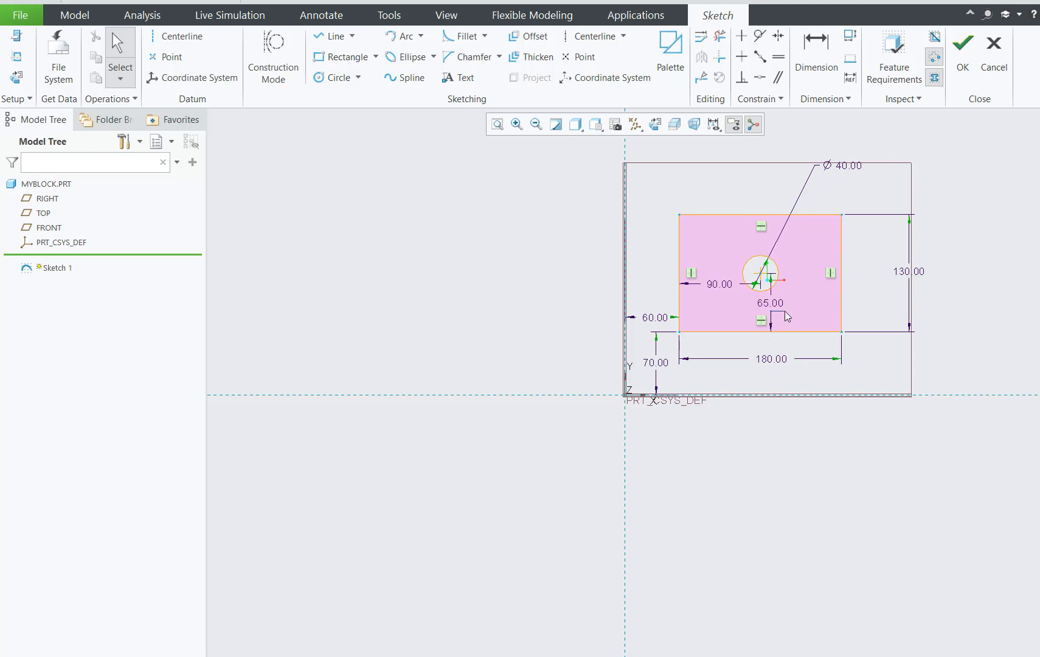
left_click_drag(776, 303, 795, 309)
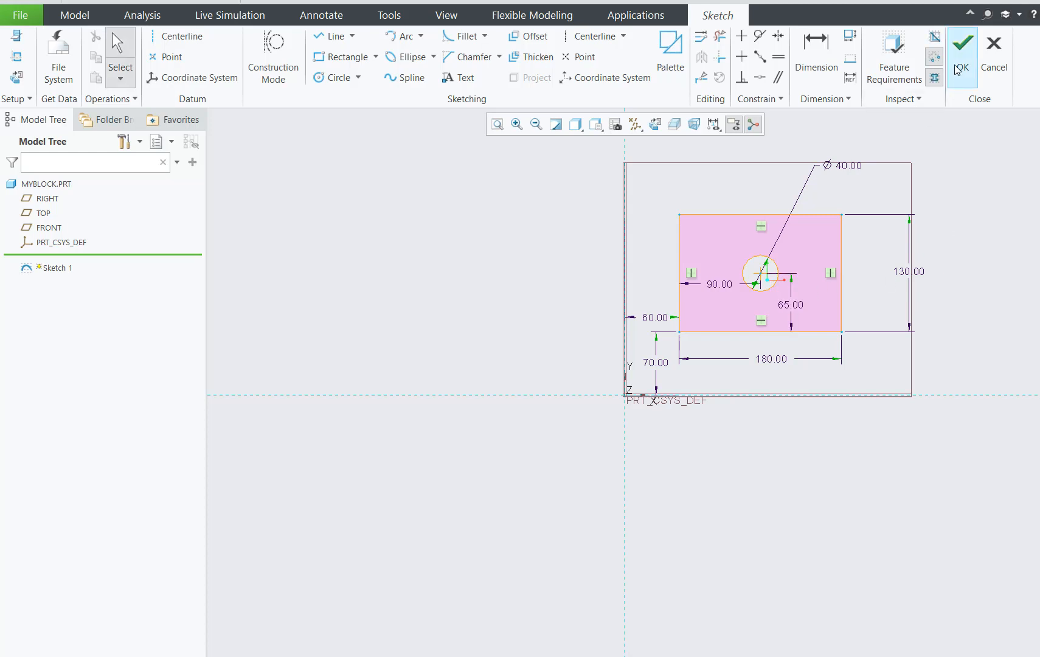
left_click(963, 46)
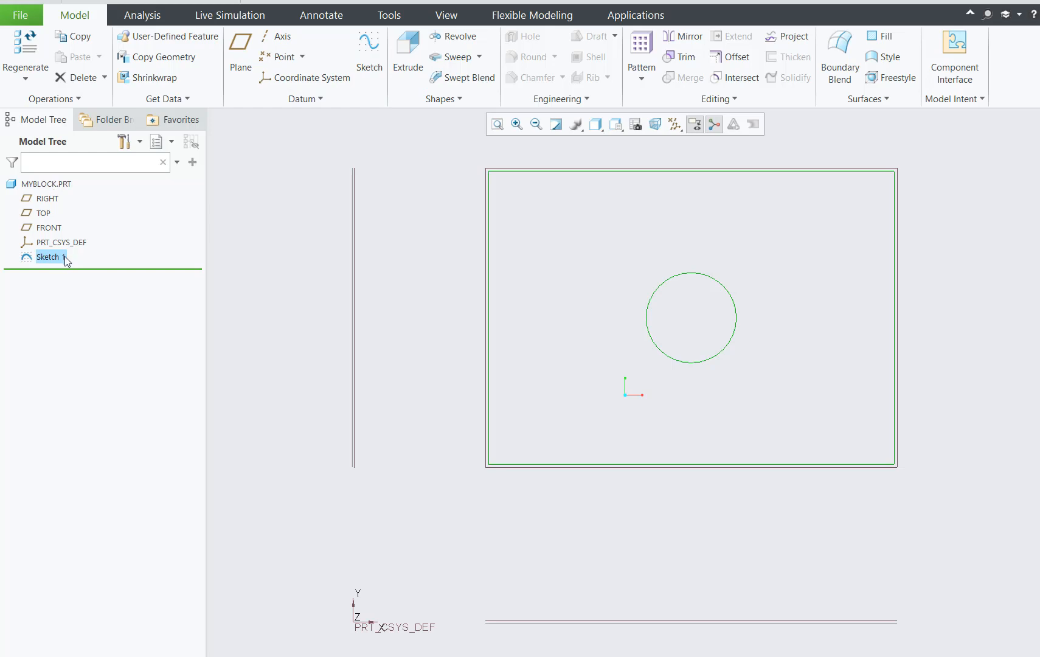
Extrude the rectangle-and-circle sketch as a solid with a depth of 80 and fit the block in view.
left_click(407, 51)
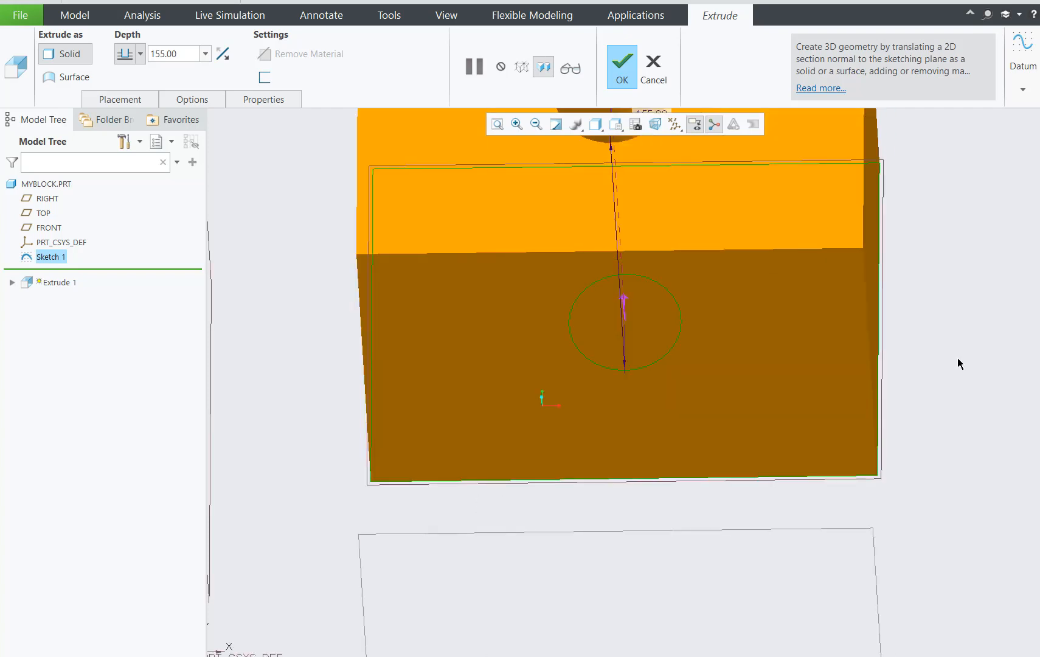
mouse_move(953, 369)
middle_mouse_down()
mouse_move(929, 353)
mouse_move(954, 358)
middle_mouse_up()
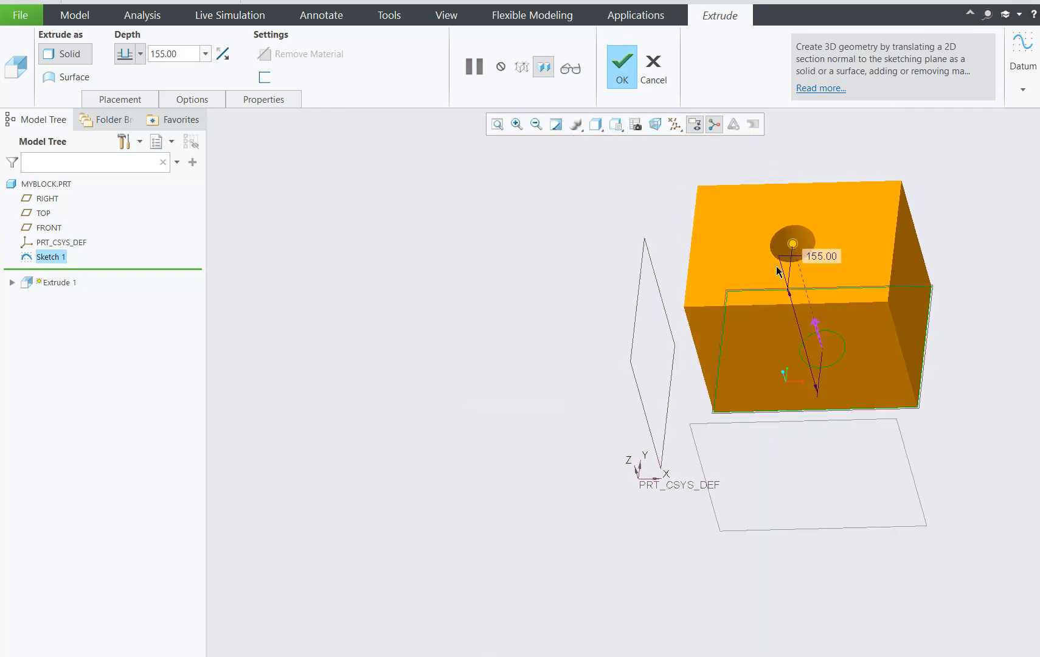
left_click_drag(793, 245, 804, 218)
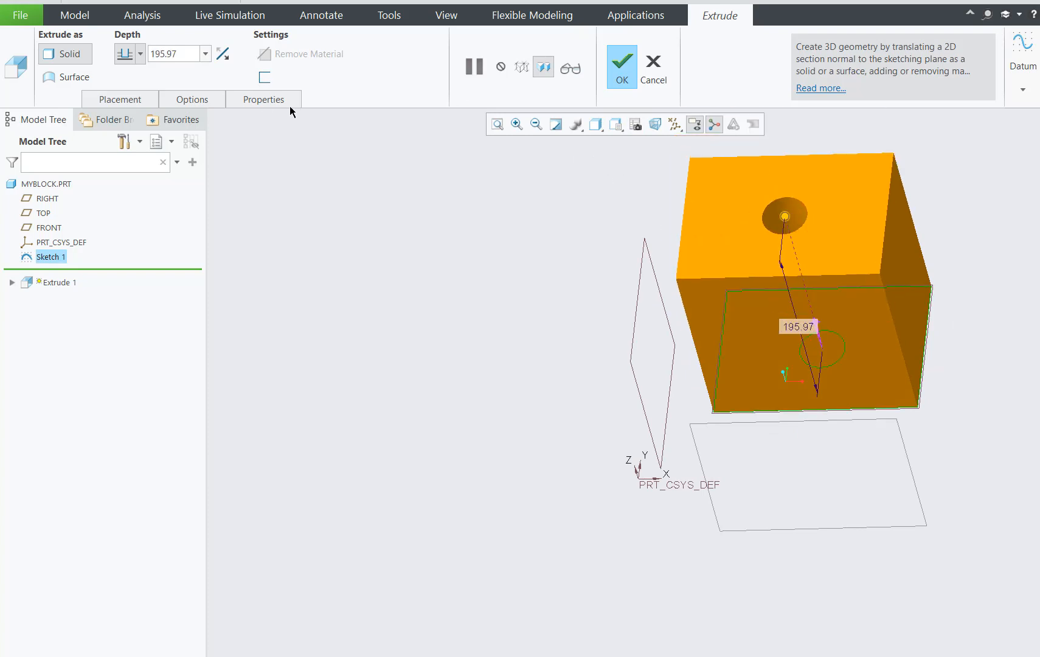
double_click(177, 55)
type("80")
key("Return")
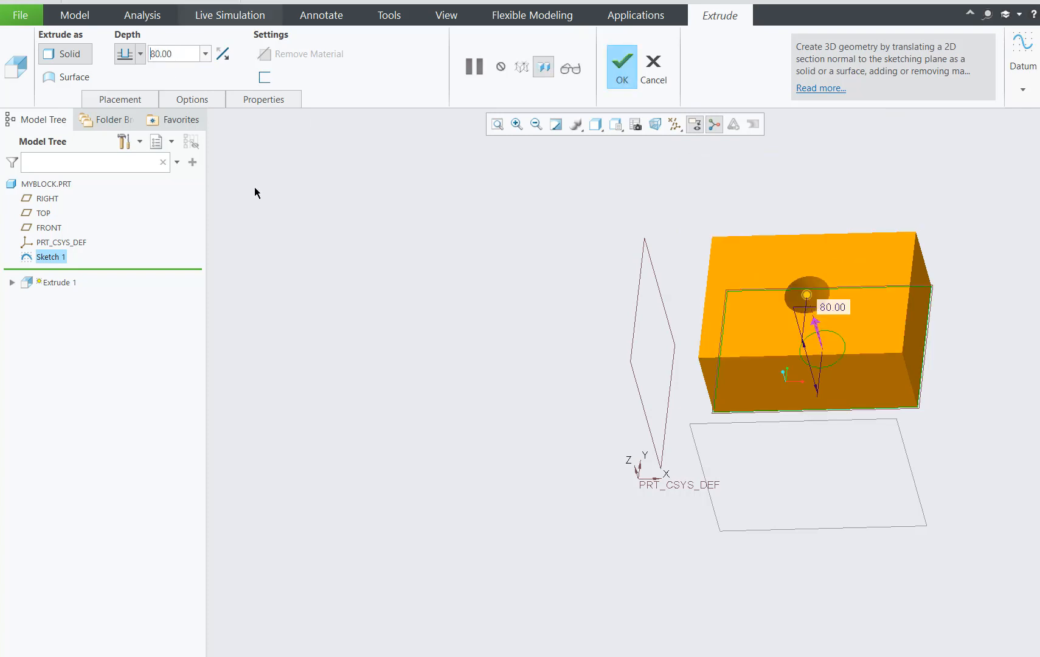
left_click(620, 74)
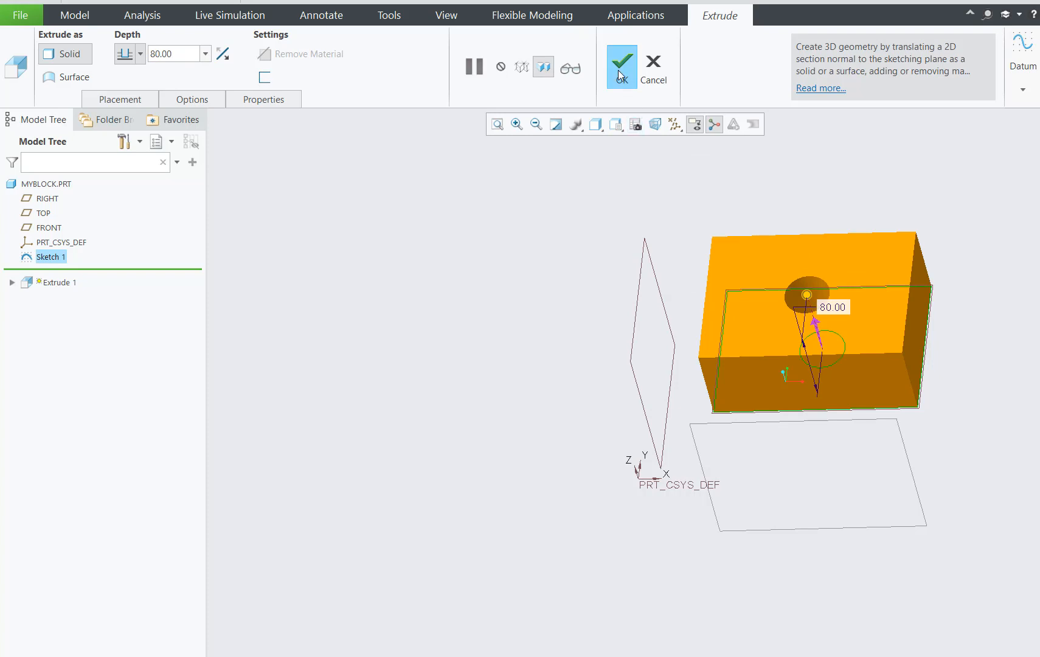
left_click(382, 350)
left_click(495, 125)
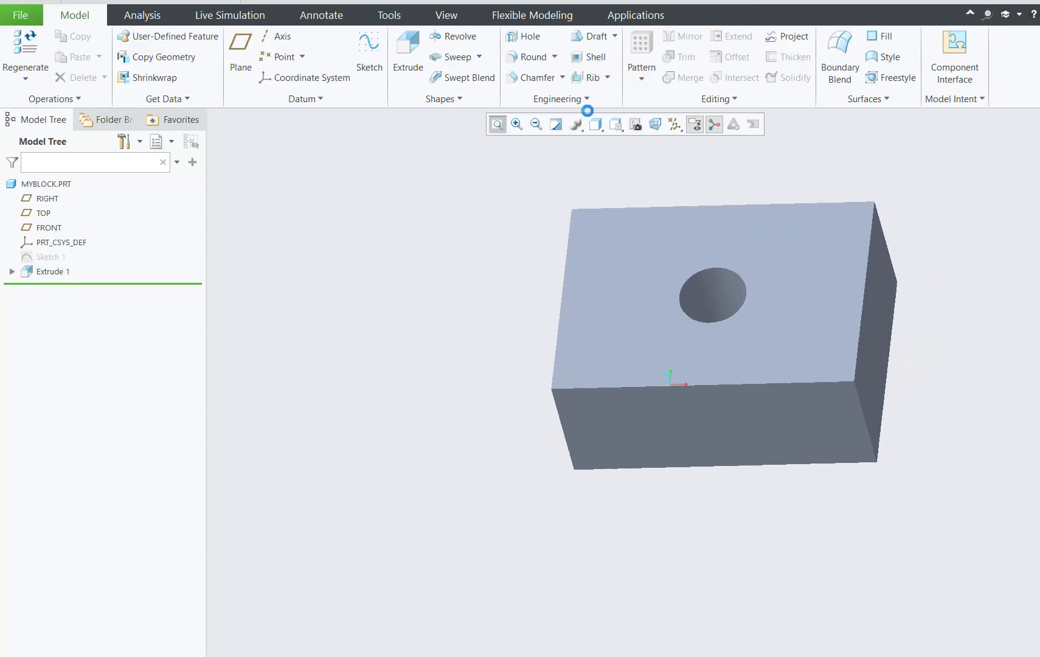
Start saving a copy of the block part and create a new folder named MyCreo1 on the Desktop for it.
left_click(25, 17)
left_click(49, 131)
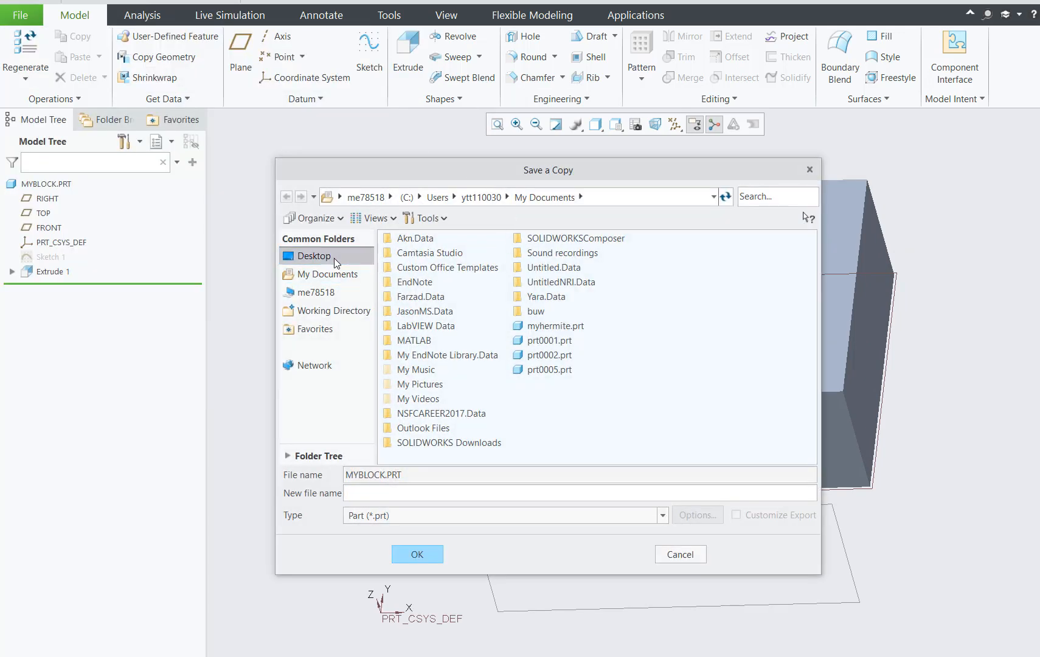
left_click(334, 258)
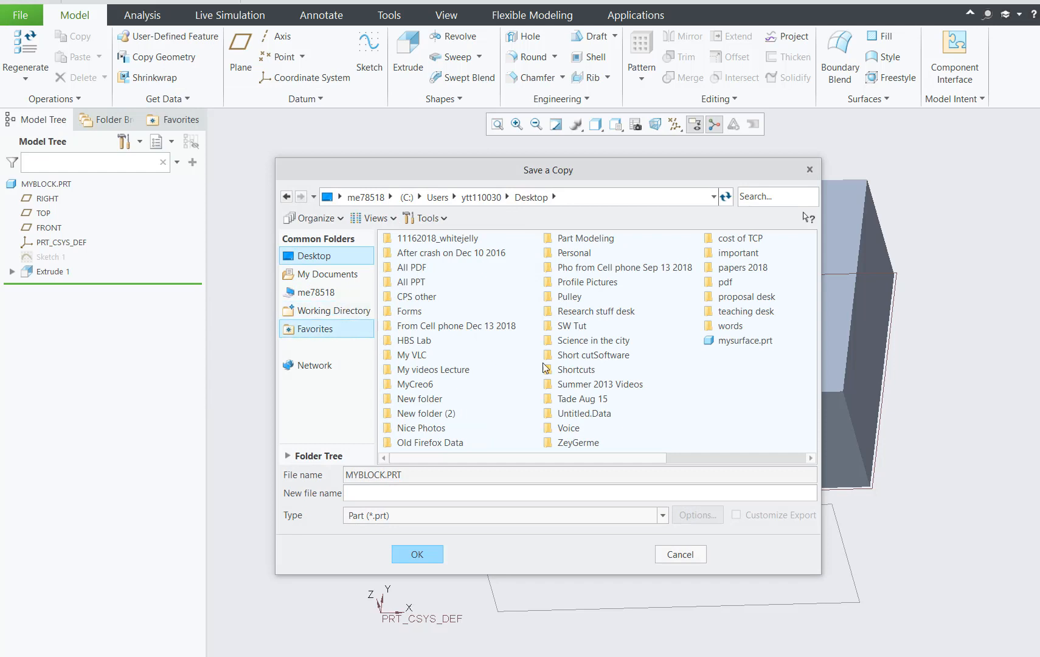
right_click(743, 400)
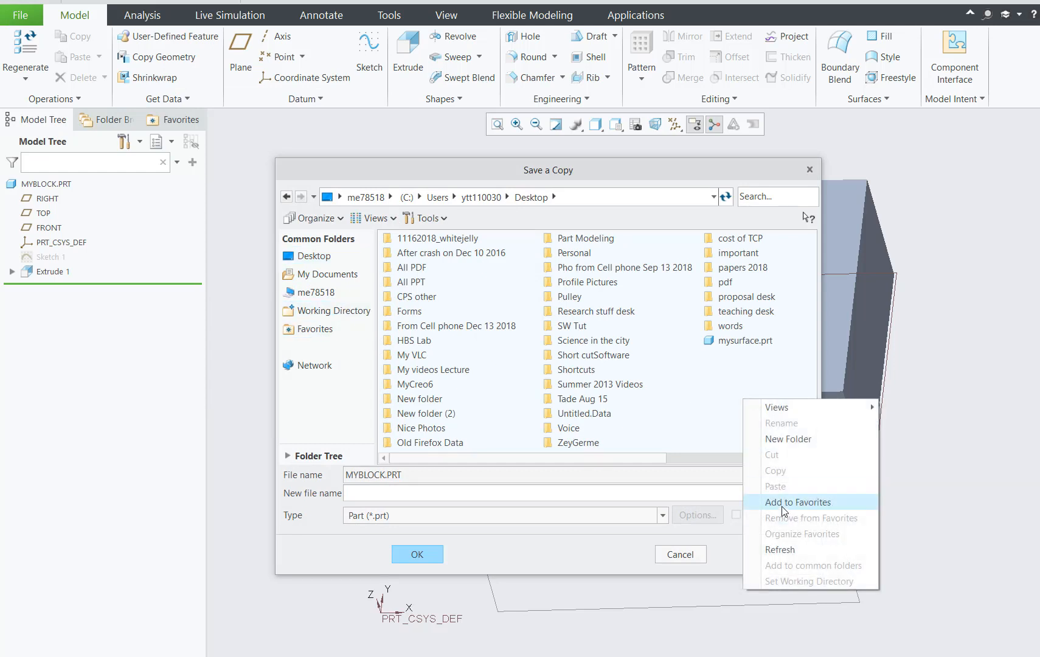
left_click(796, 439)
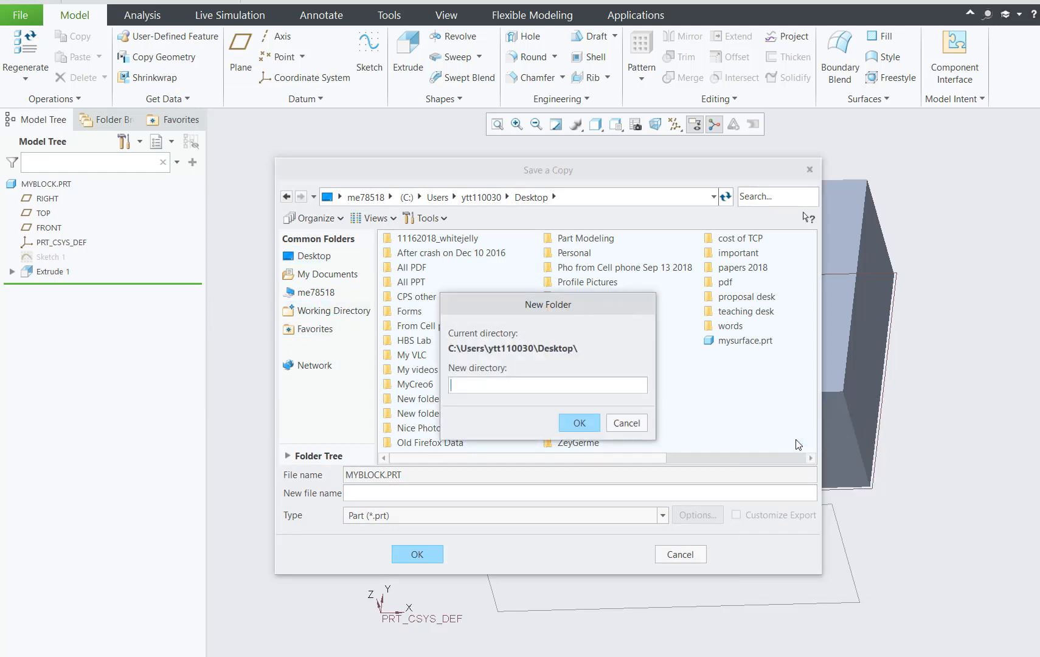
type("MyCreo1")
left_click(572, 423)
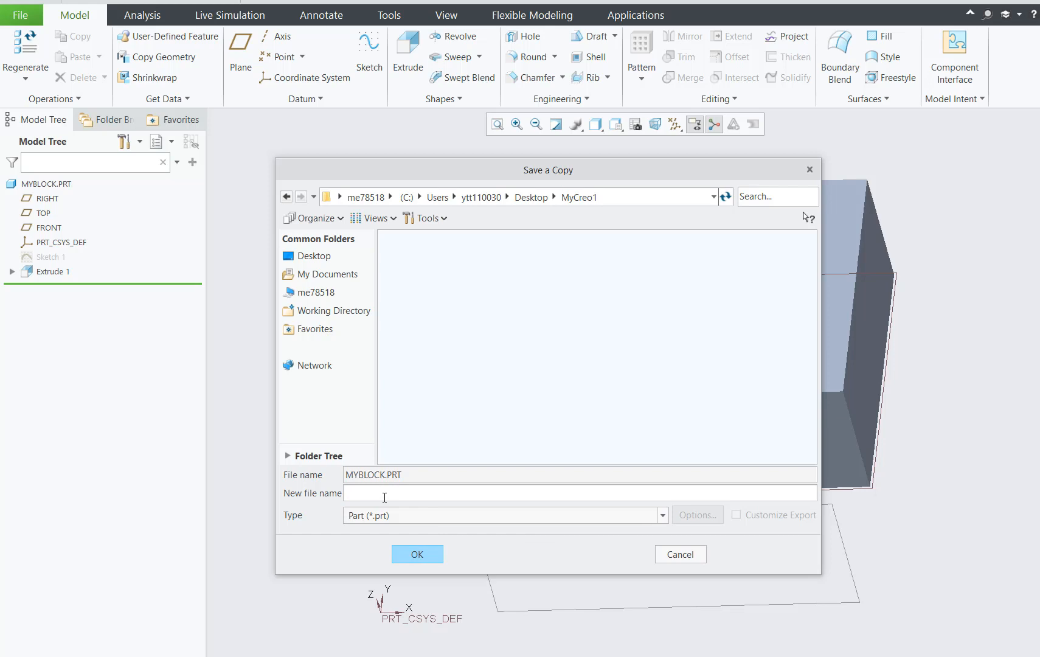
Name the part copy MyBlock1 and save it in the MyCreo1 folder.
type("MyBlock1")
left_click(438, 555)
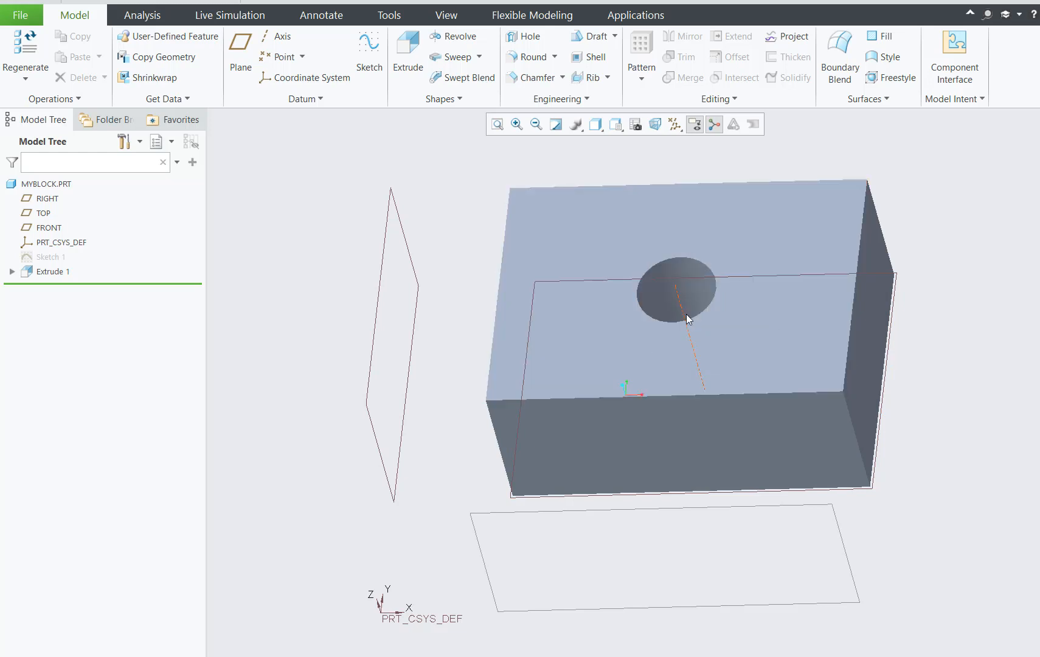
left_click(20, 15)
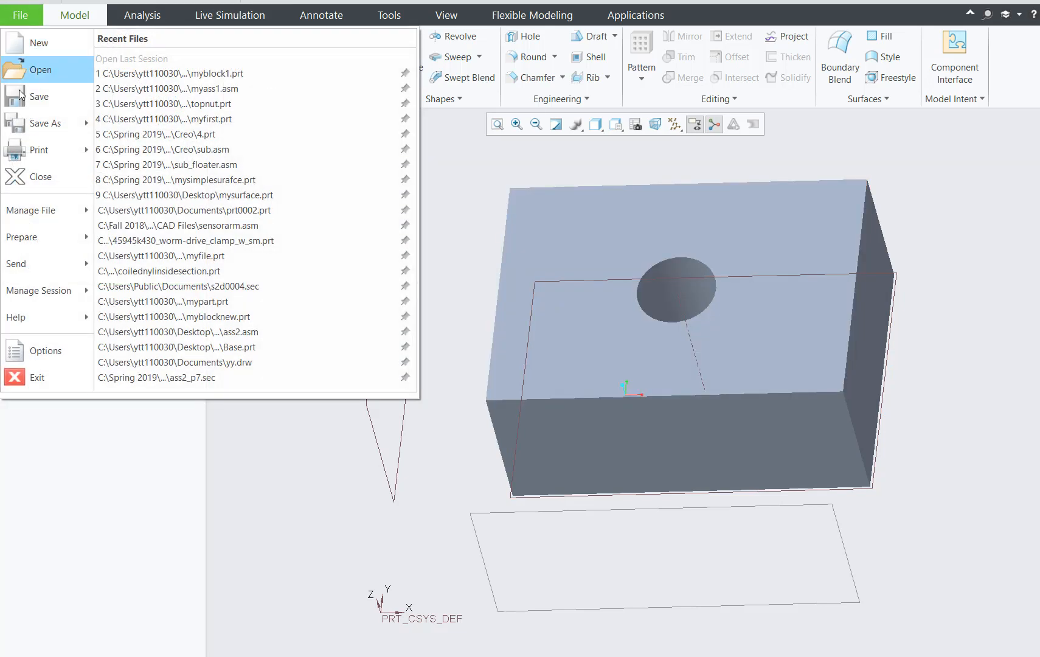
key("Escape")
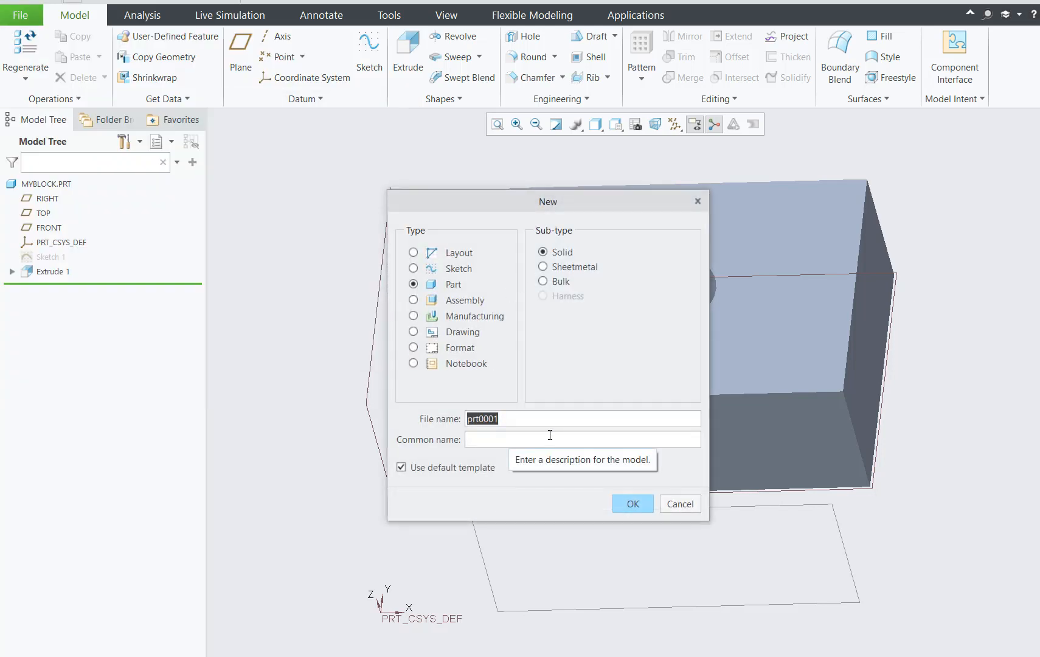
left_click(698, 201)
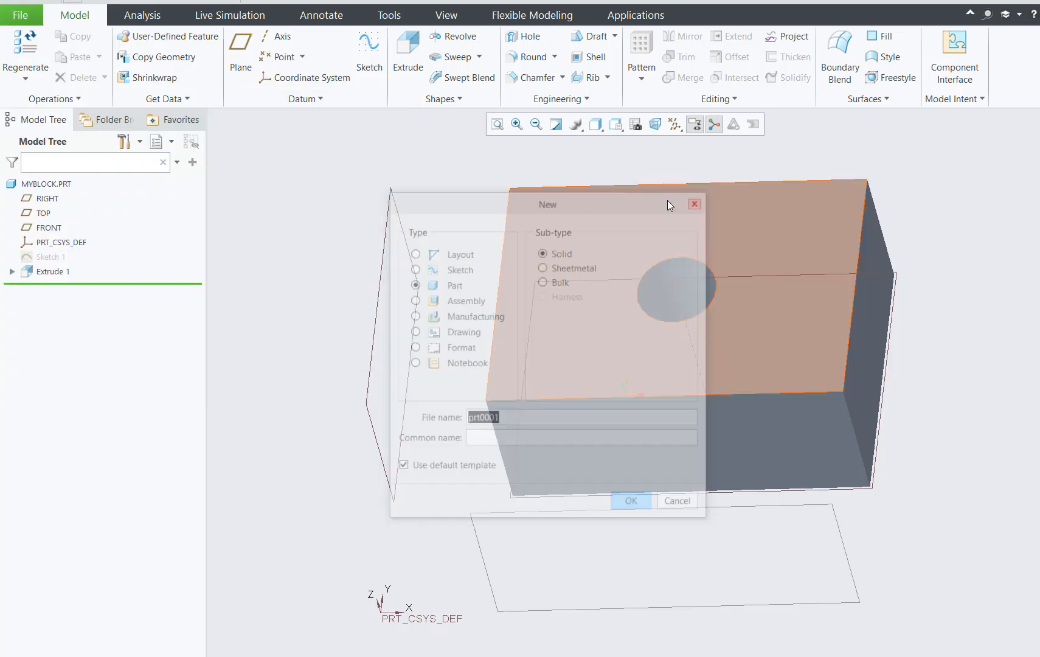
left_click(20, 14)
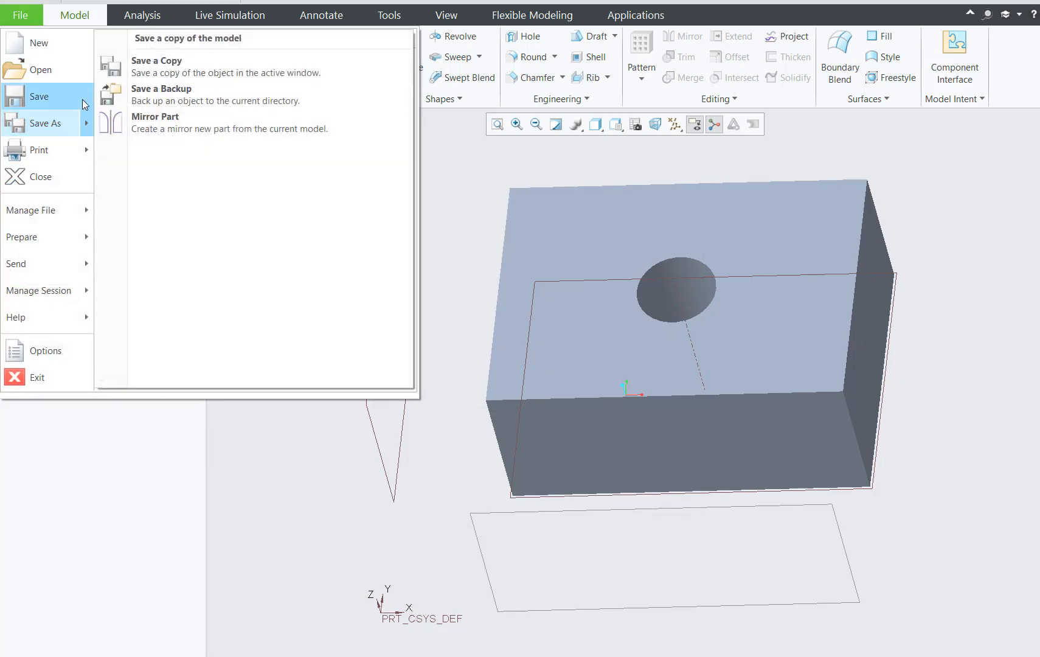
left_click(95, 11)
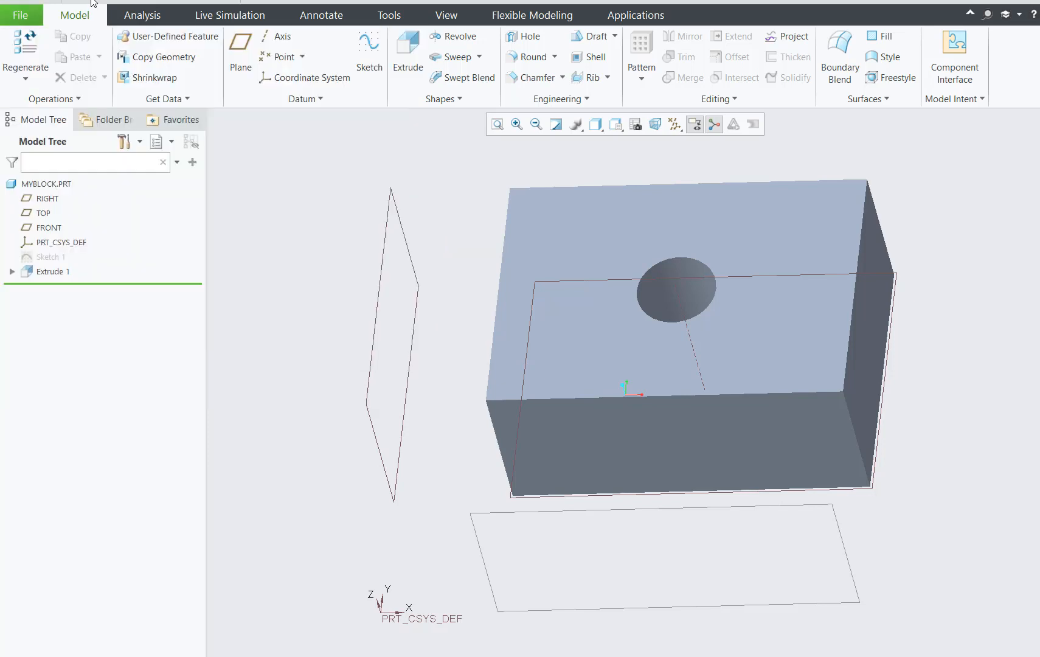
left_click(92, 3)
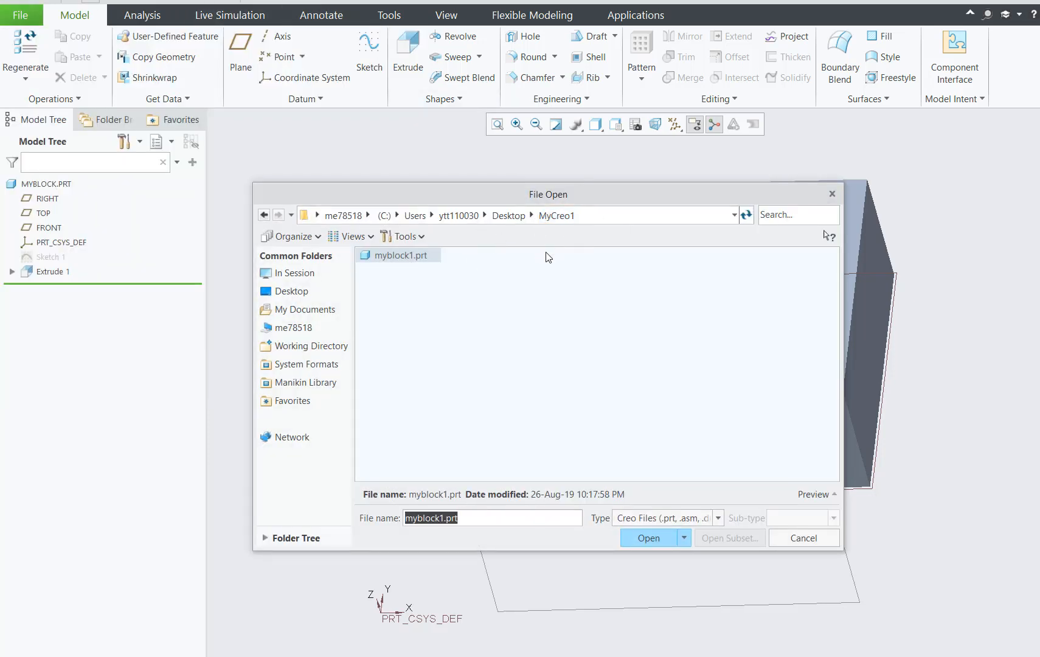
left_click(831, 194)
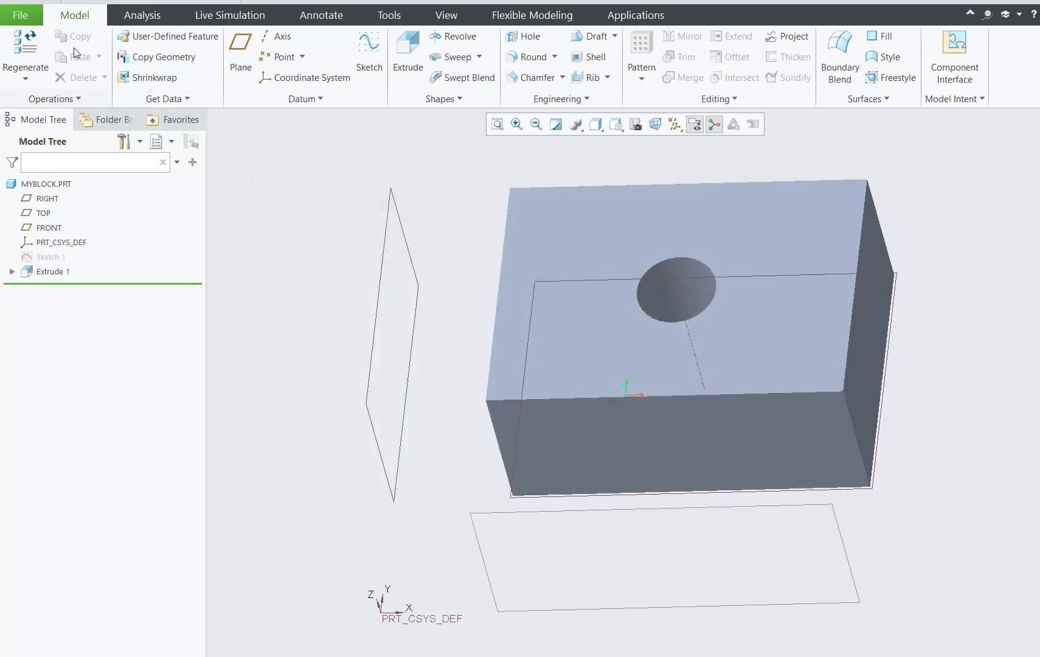
Create a new solid part named Bolt using the default template.
left_click(20, 14)
left_click(37, 43)
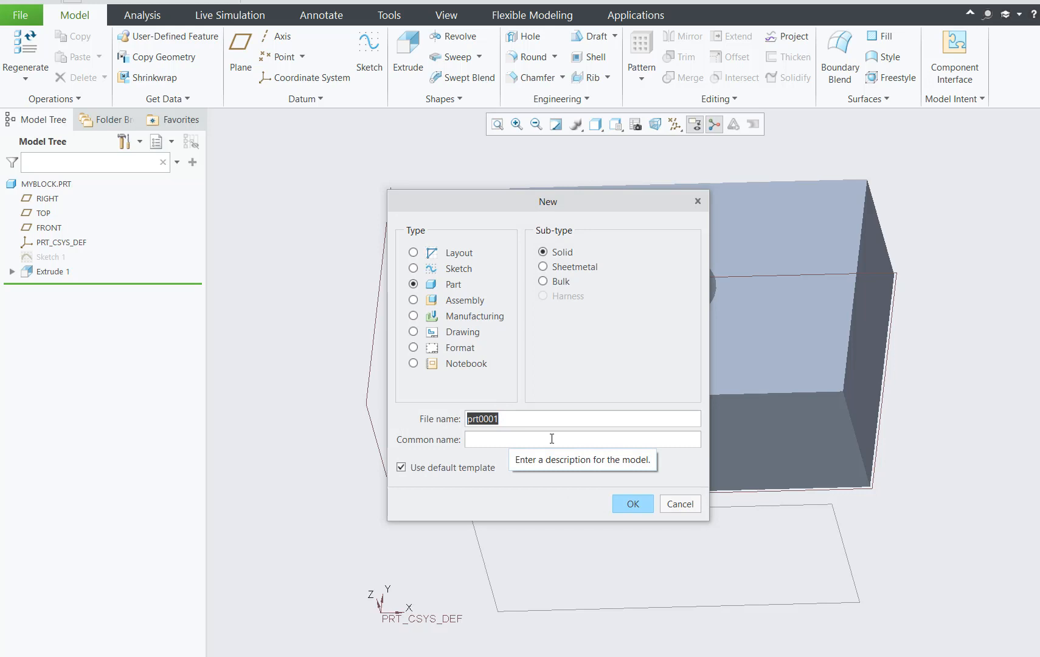
type("Bolt")
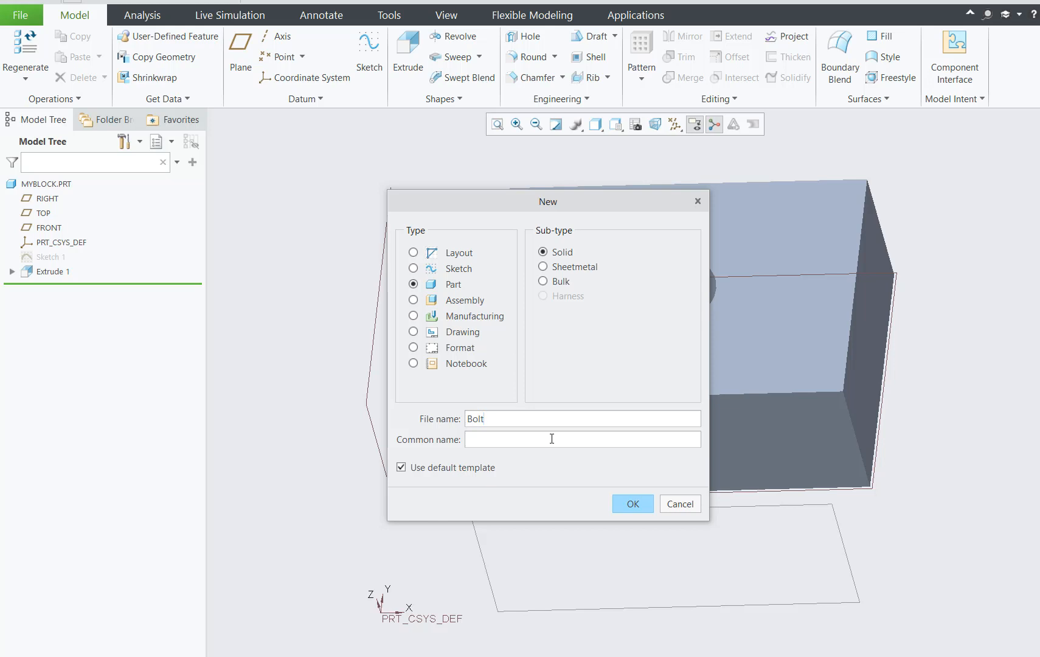
left_click(630, 504)
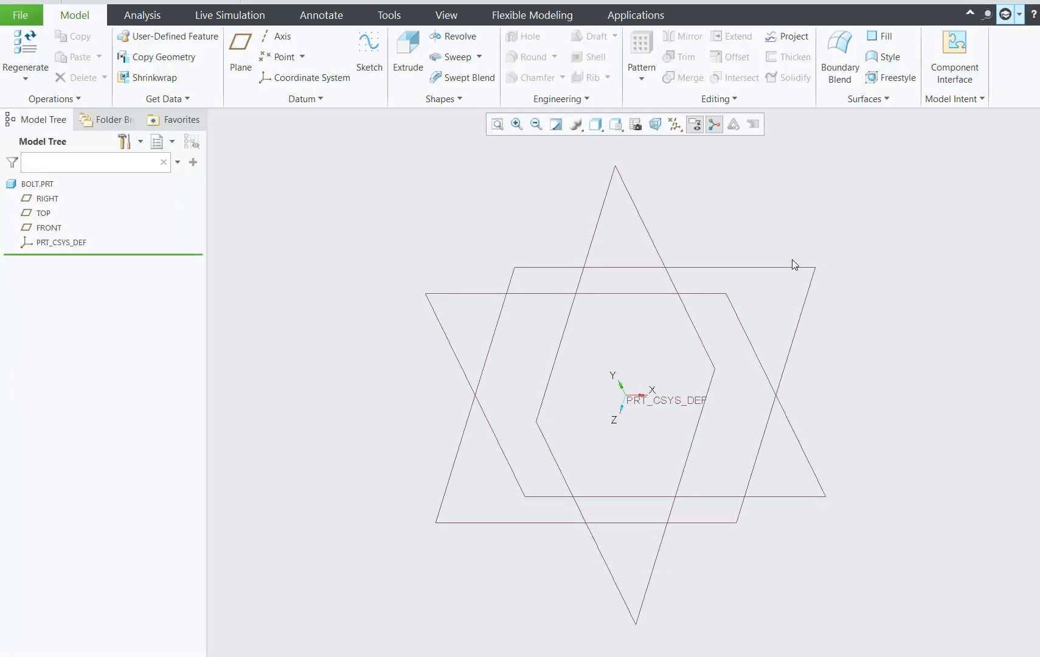
Start a sketch on the FRONT plane and draw a circle about 262 in diameter centered on the origin.
left_click(736, 309)
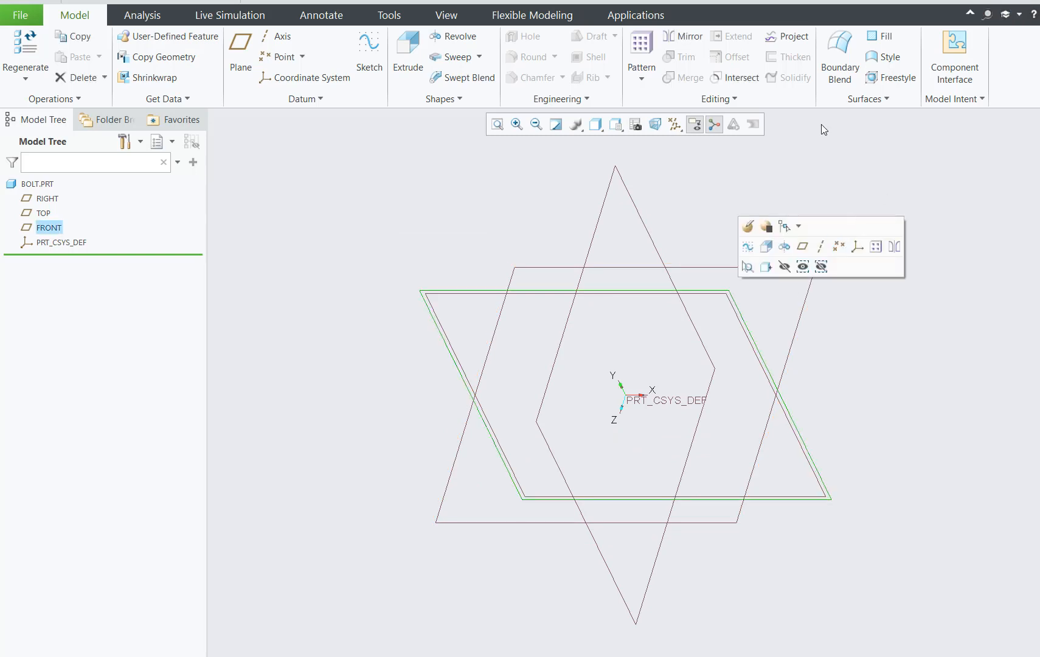
left_click(373, 43)
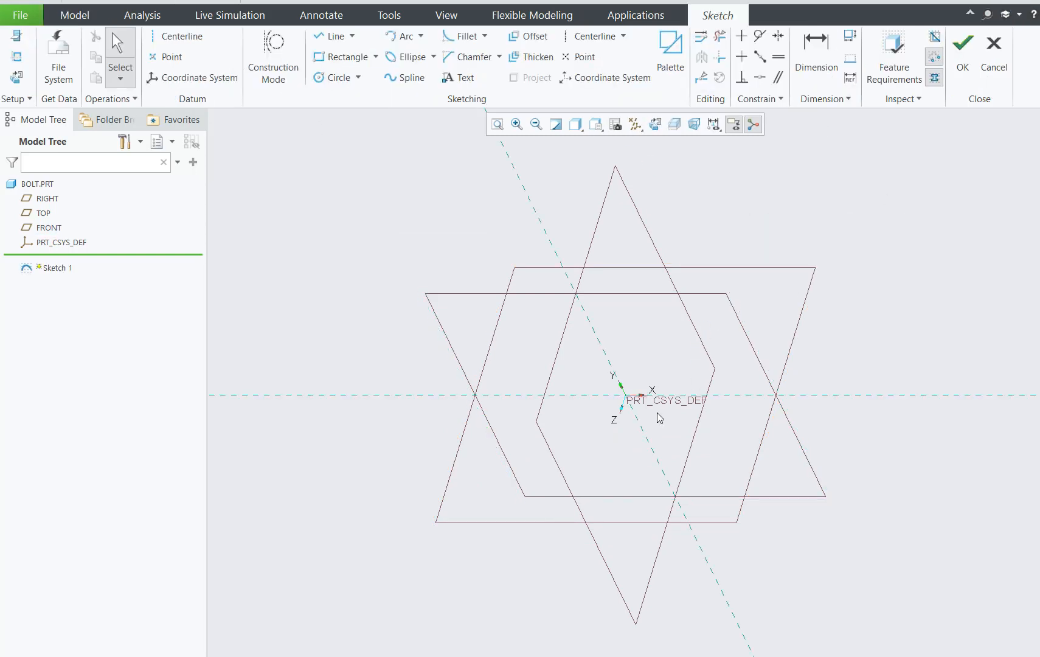
left_click(335, 77)
left_click(625, 395)
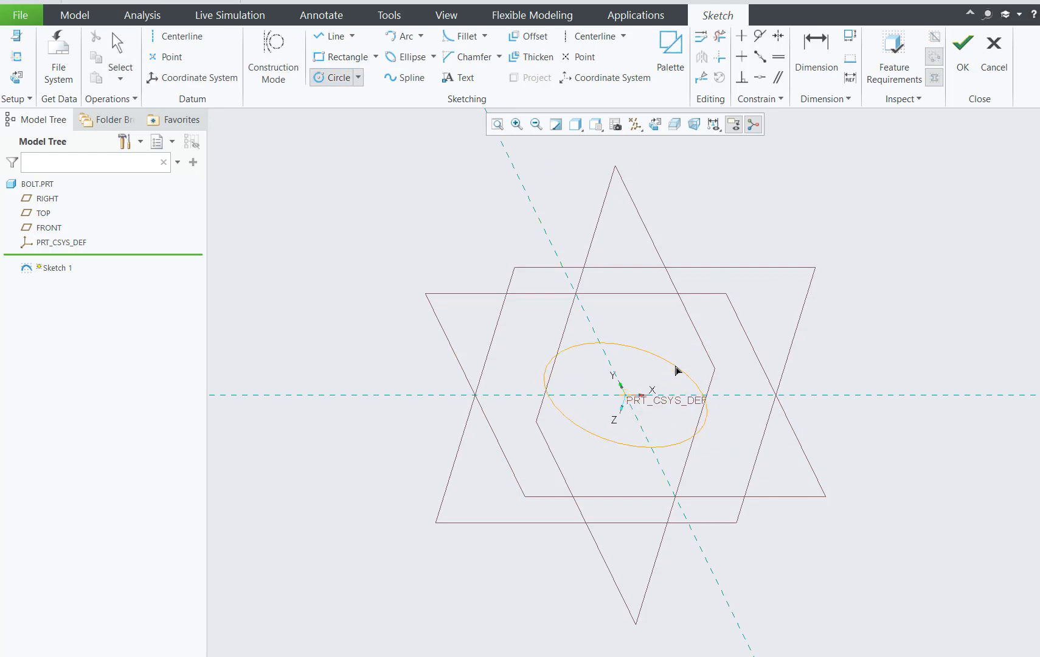
left_click(678, 367)
middle_click(928, 265)
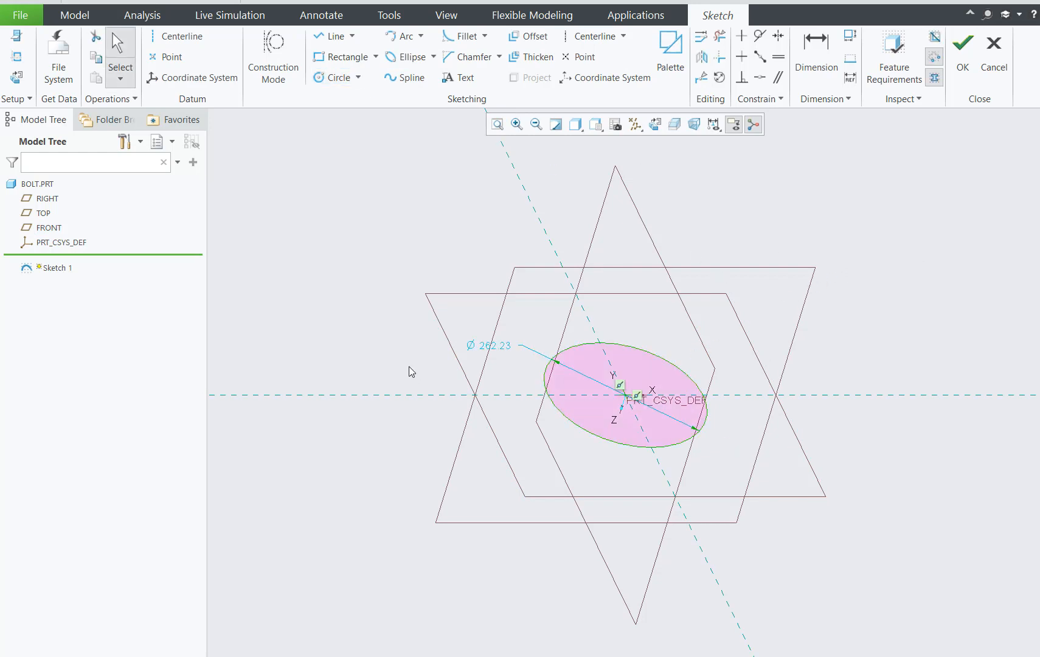
Set the circle's diameter to 30, orient the sketch parallel to the screen and finish the sketch.
double_click(493, 345)
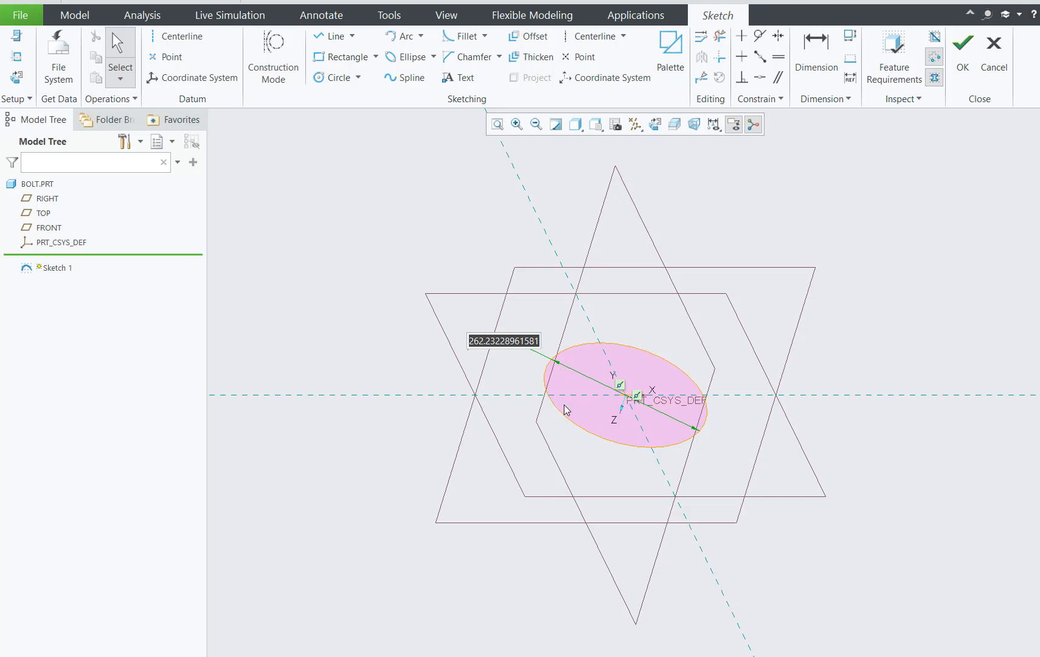
type("30")
key("Return")
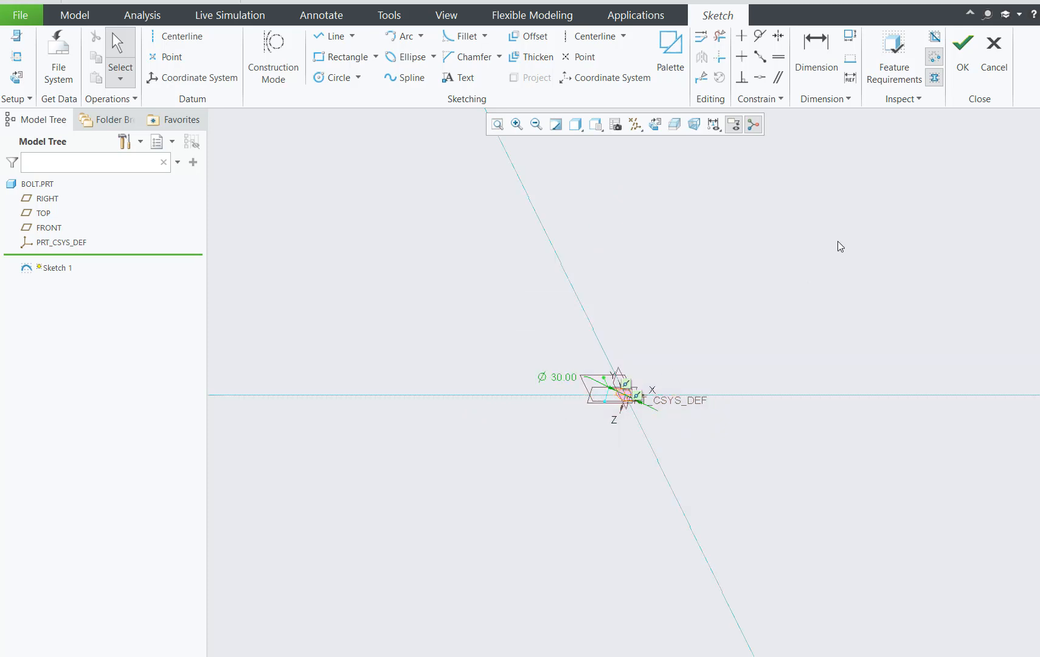
left_click(837, 242)
left_click(503, 127)
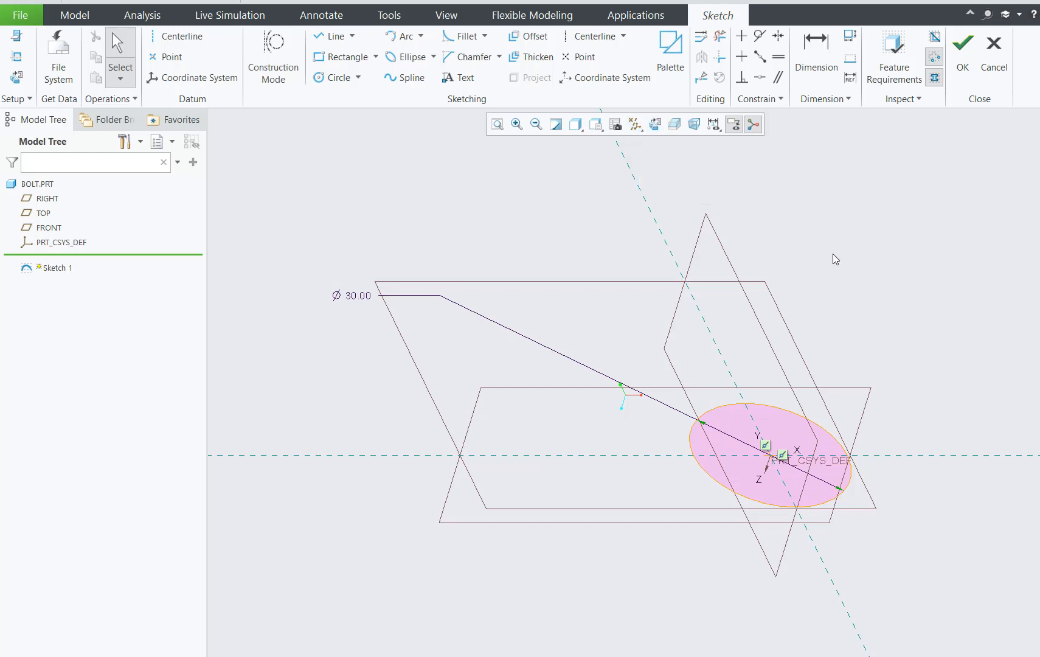
left_click(655, 124)
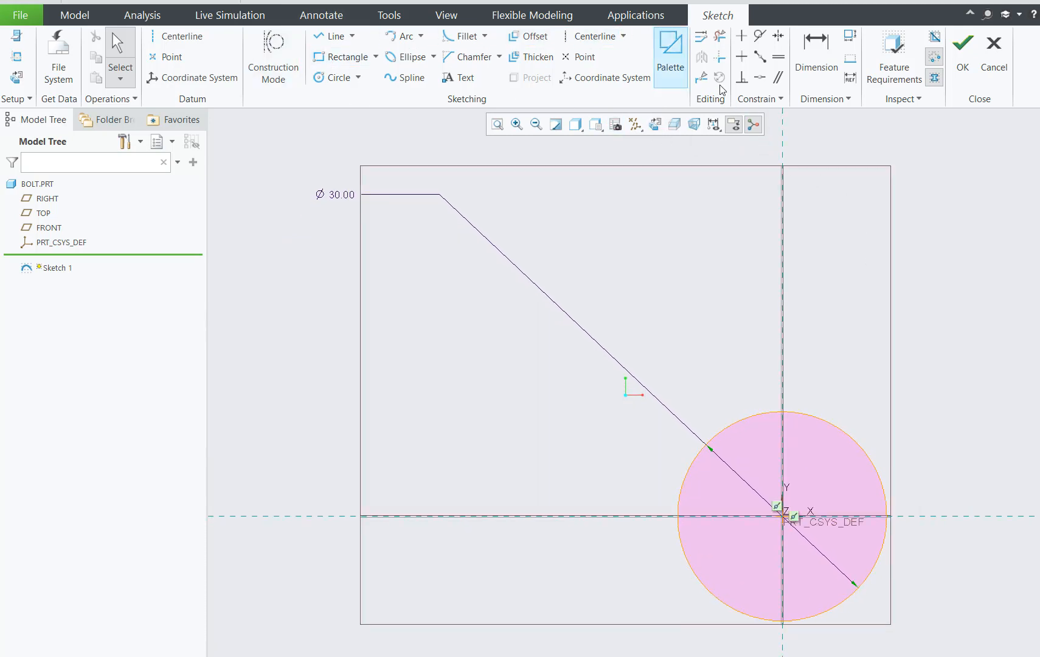
left_click(963, 49)
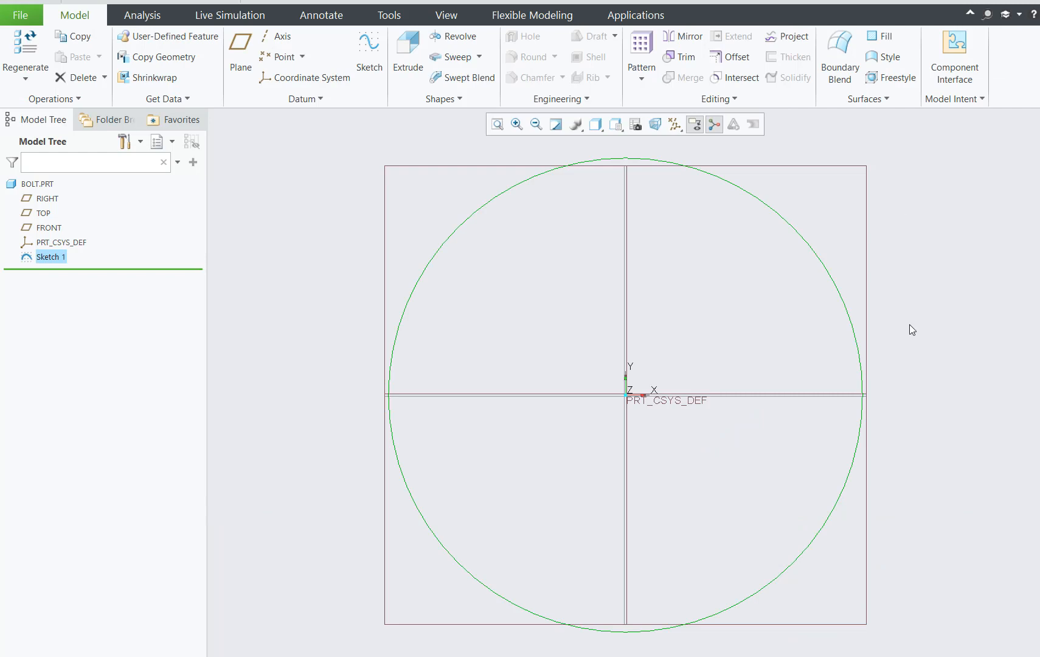
Extrude the 30-diameter circle as a solid to a depth of 20.
scroll(915, 377, "down", 2)
middle_click_drag(919, 424, 926, 344)
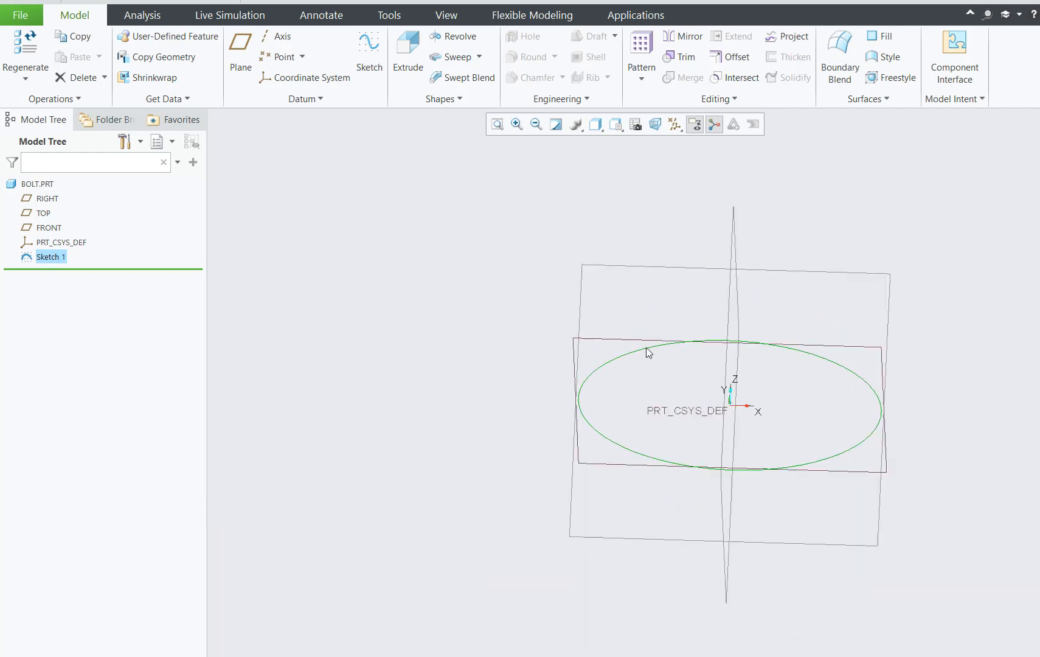
left_click(419, 49)
scroll(630, 377, "down", 3)
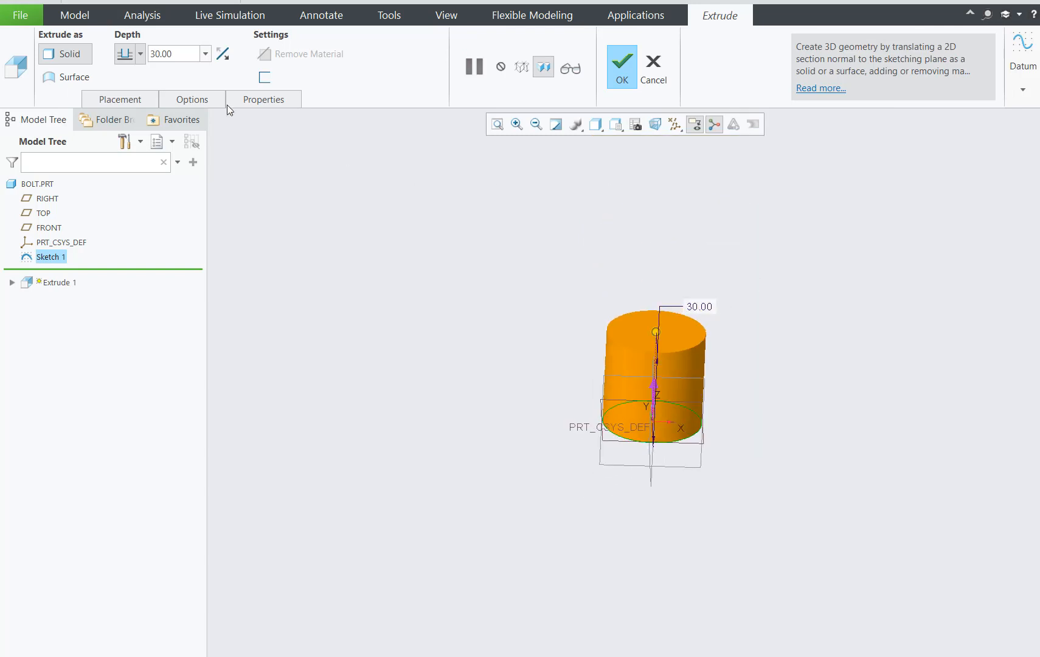
double_click(180, 60)
type("20")
key("Return")
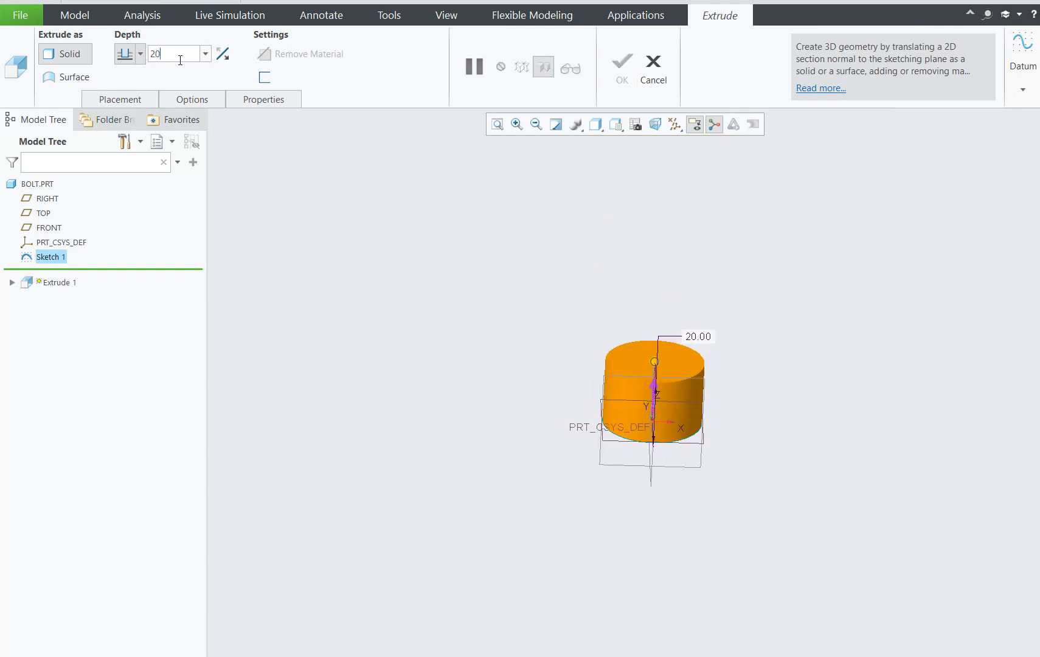
left_click(627, 63)
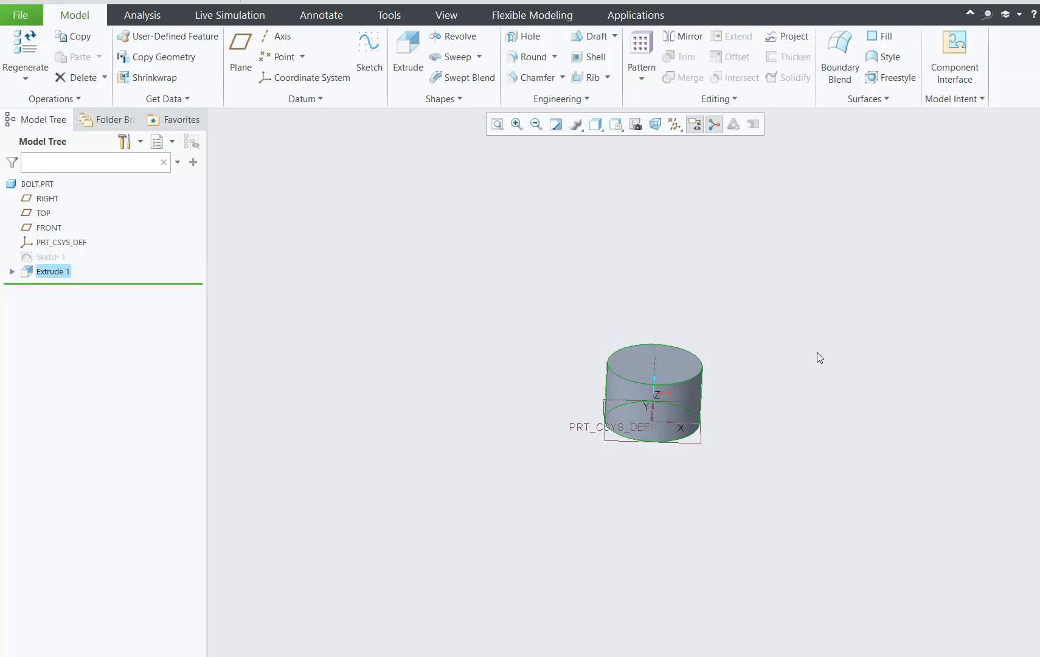
Start a sketch on the cylinder's top face and draw a circle about 13 in diameter centered on the origin.
middle_click_drag(813, 351, 834, 410)
scroll(821, 408, "down", 4)
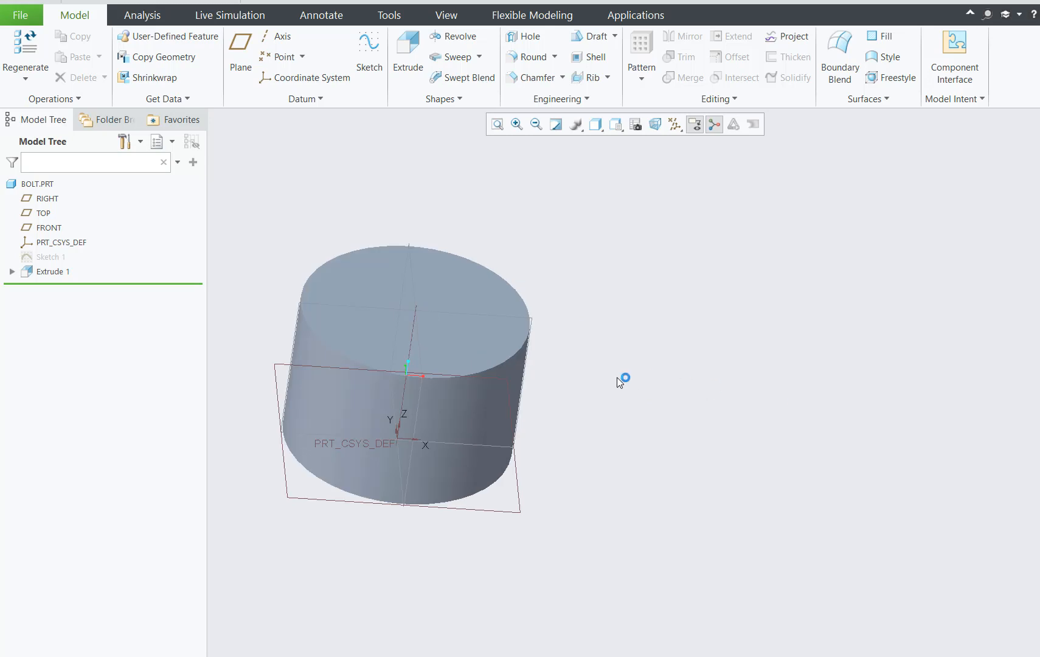
scroll(616, 377, "up", 3)
left_click(534, 329)
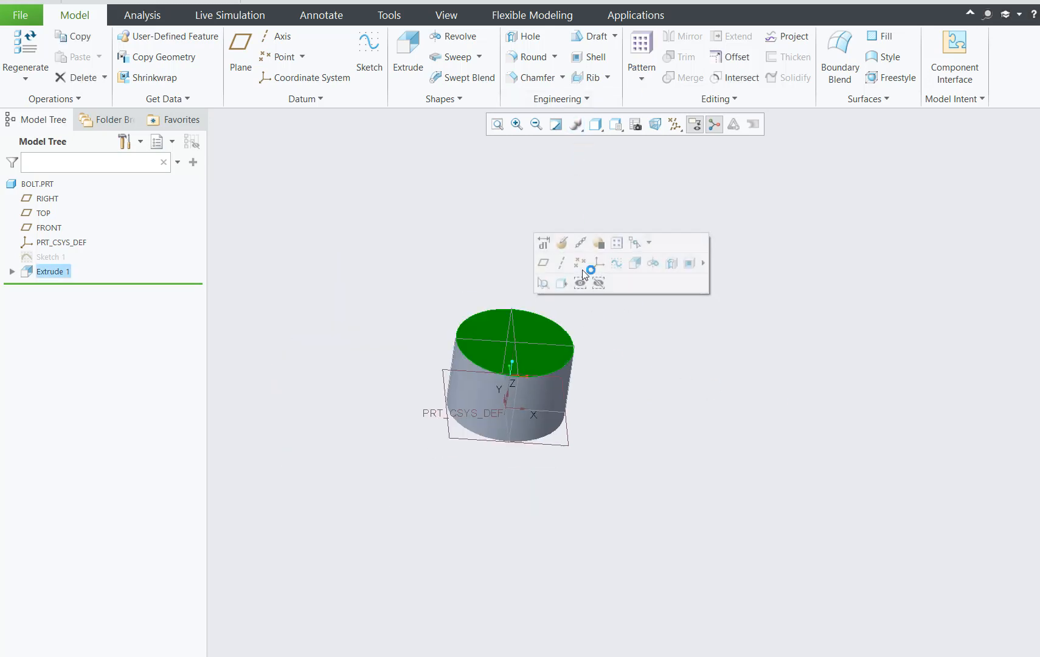
left_click(369, 52)
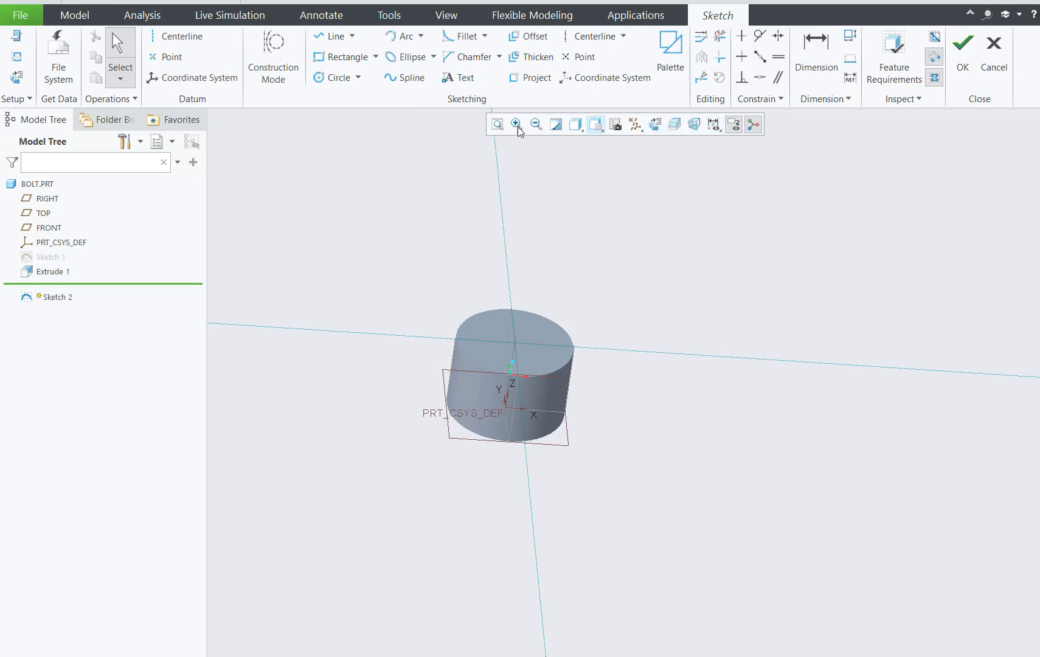
left_click(334, 79)
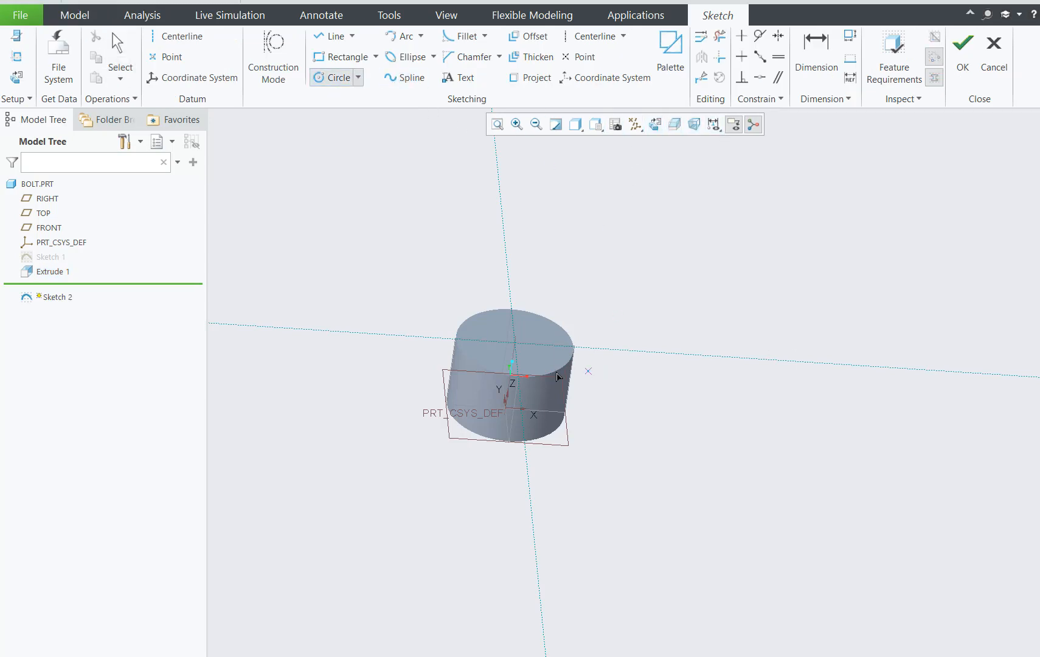
left_click(655, 125)
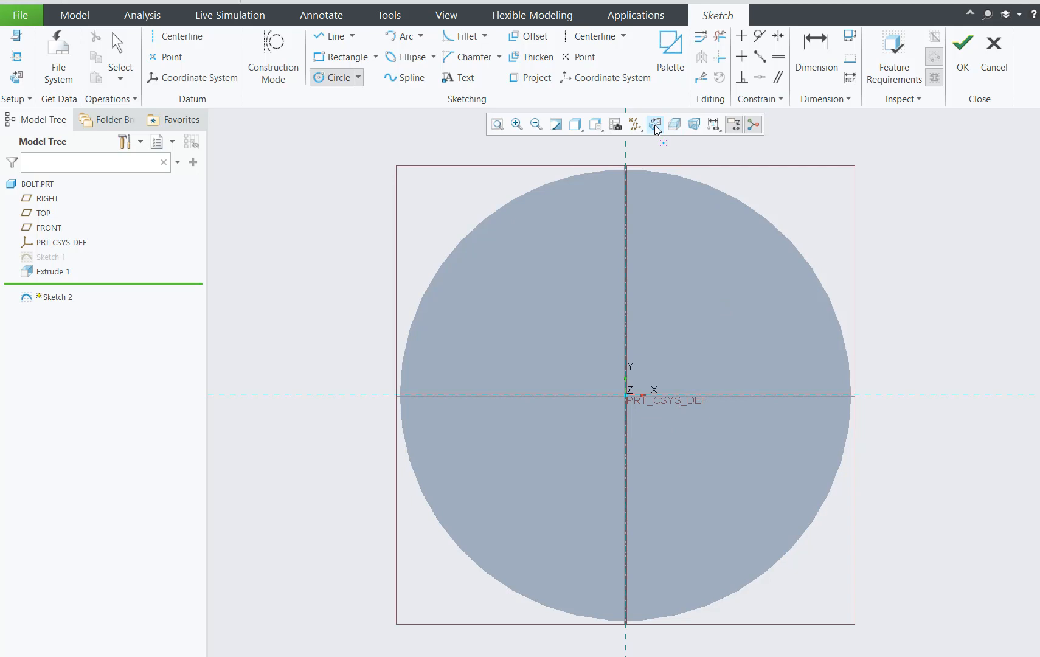
left_click(626, 395)
left_click(699, 332)
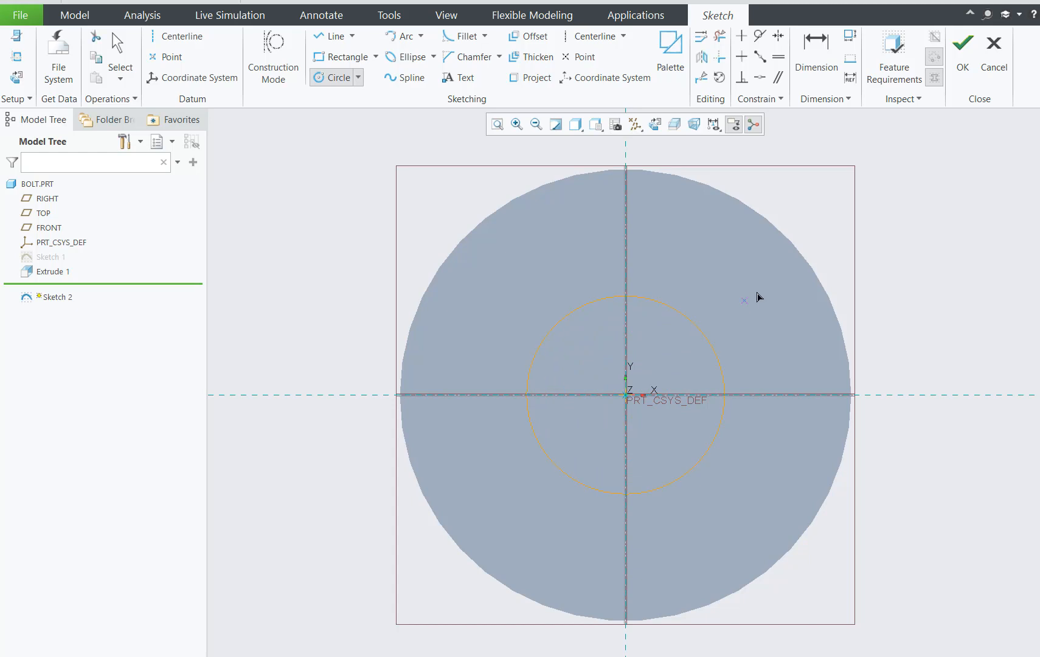
middle_click(920, 237)
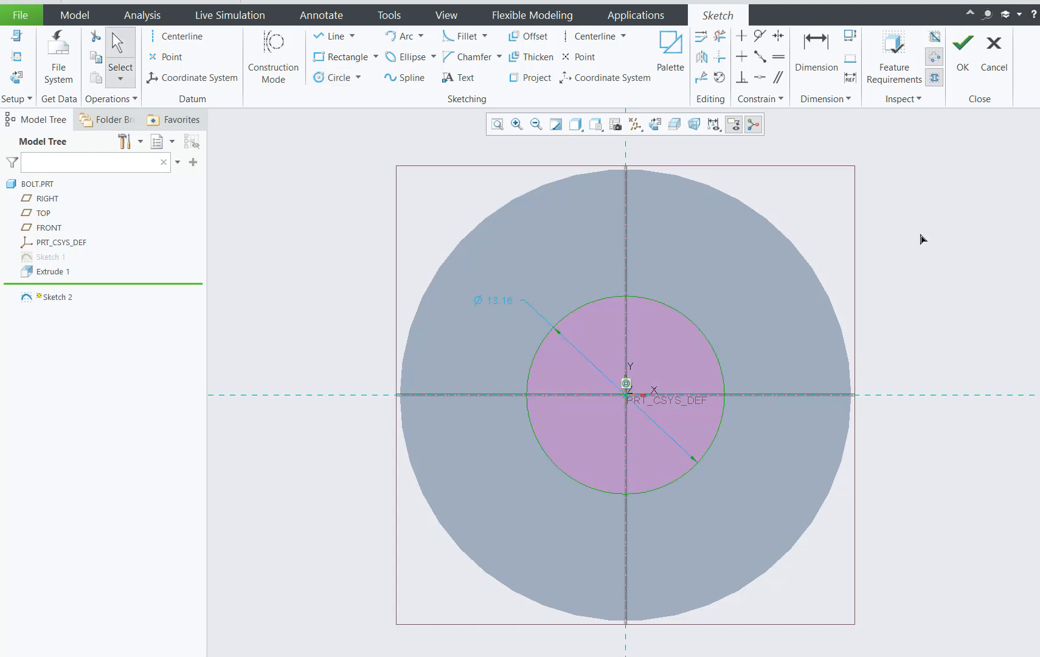
Set the diameter of the circle on the top face to 20.
double_click(499, 300)
type("20")
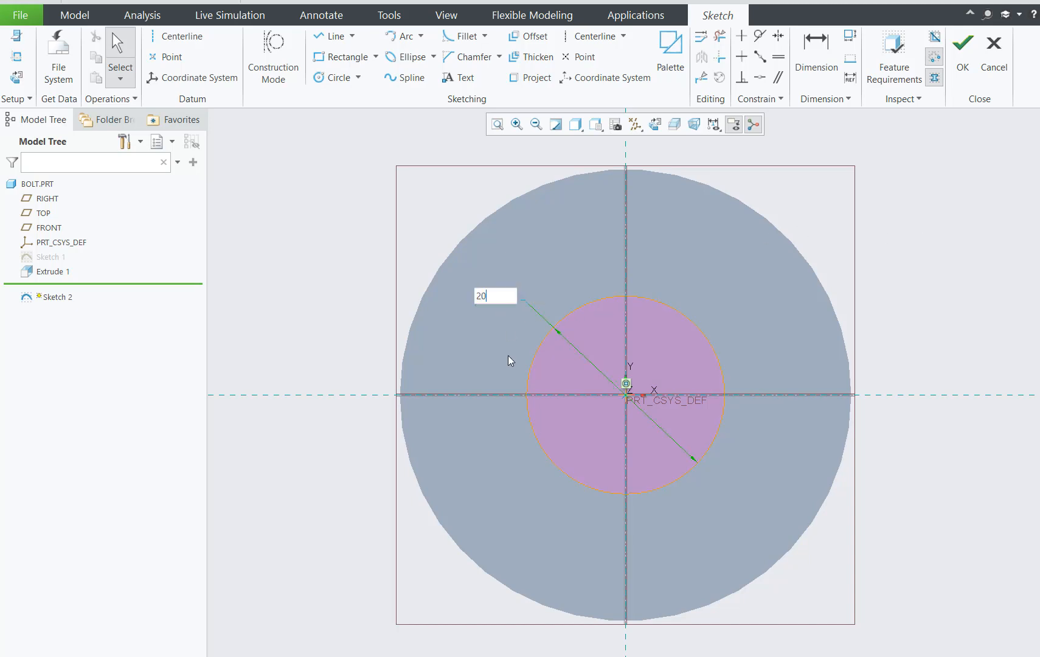
key("Return")
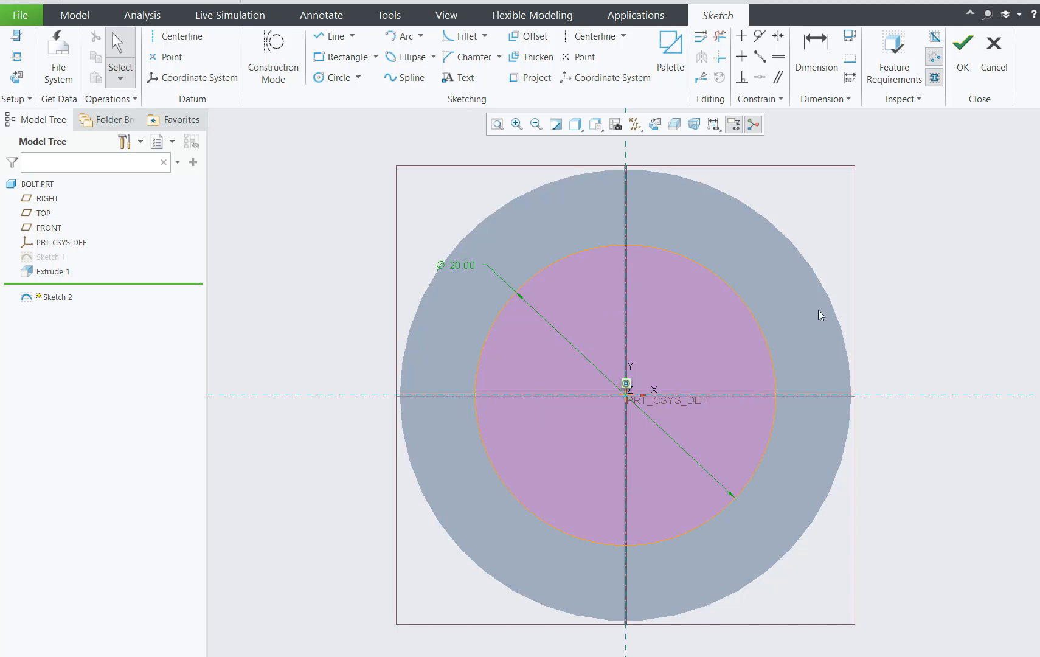
Set the diameter of the circle on the top face to 15 and finish the sketch.
double_click(467, 268)
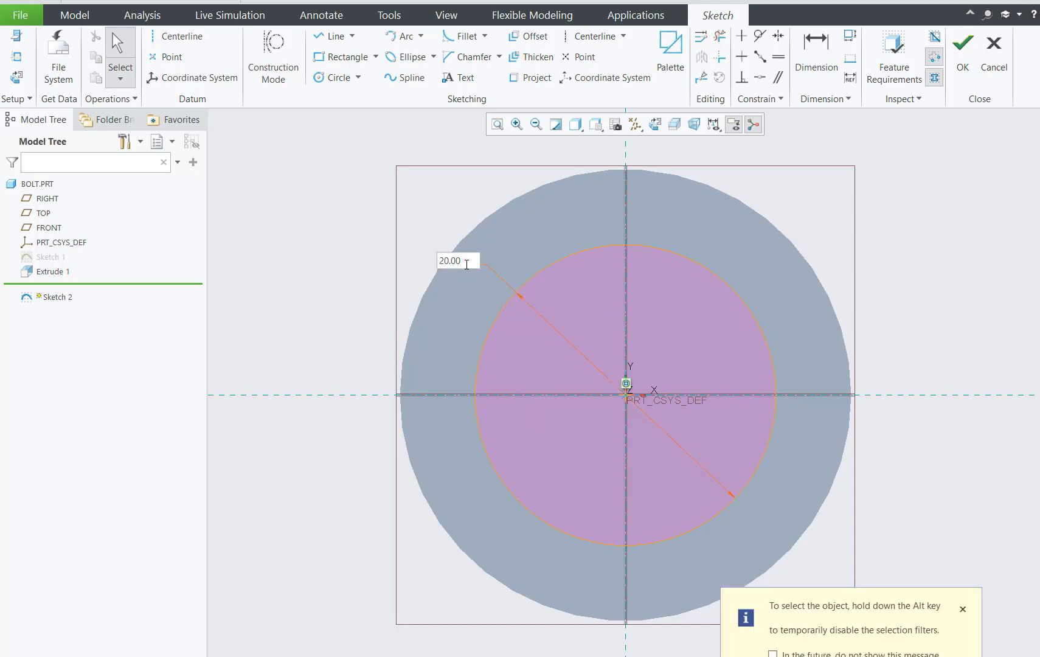
left_click_drag(466, 265, 422, 263)
type("15")
key("Return")
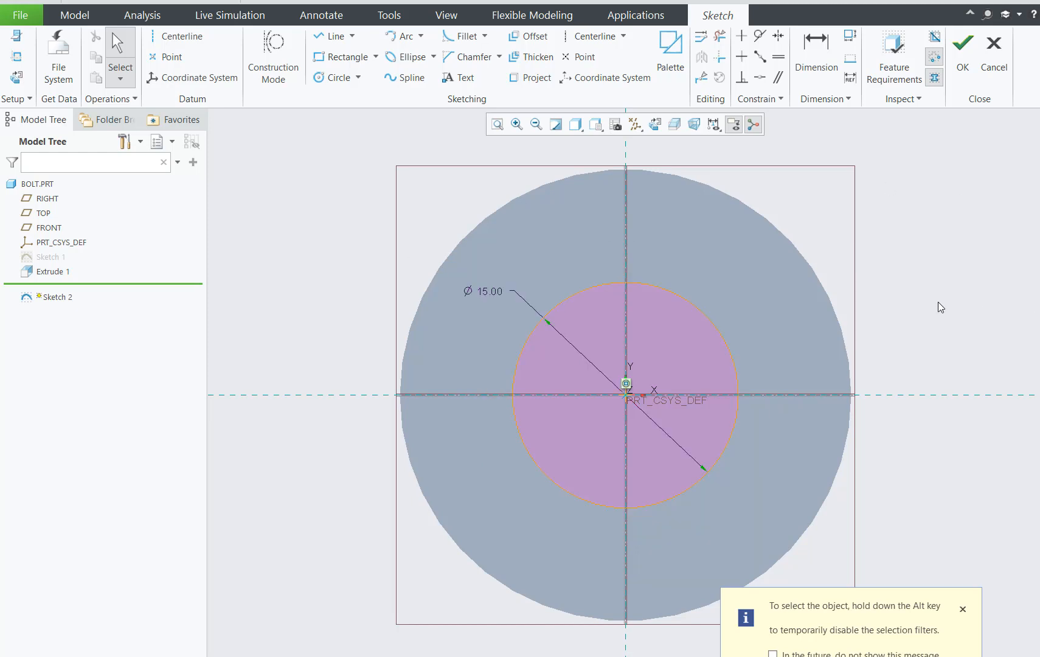
left_click(963, 51)
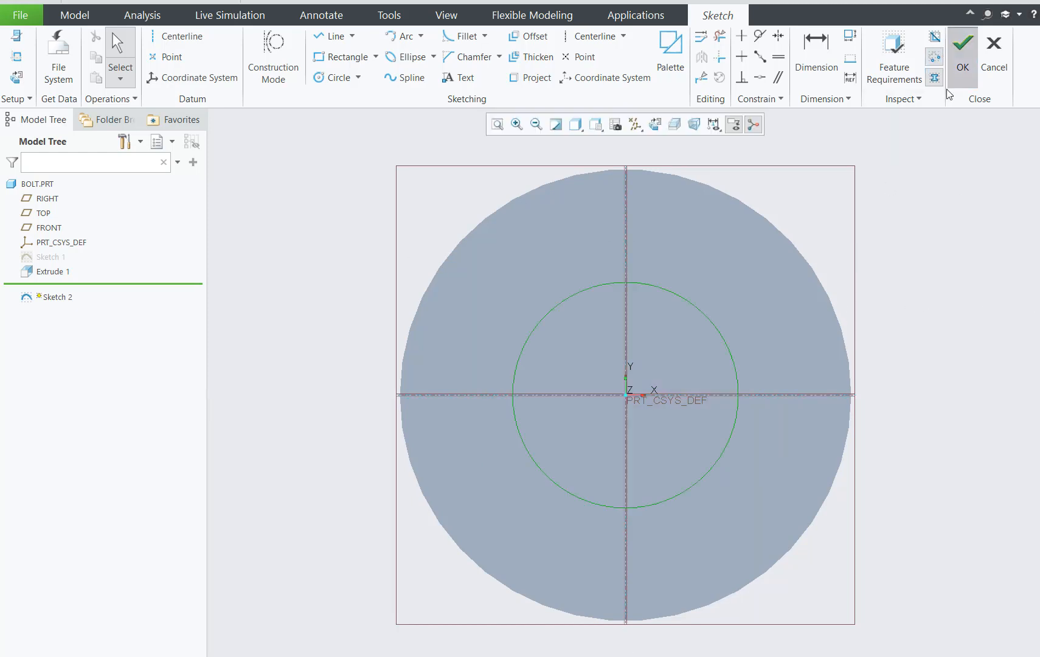
Extrude the 15-diameter circle upward from the top face to a depth of 50 to form the bolt's shank.
middle_click_drag(926, 353, 941, 255)
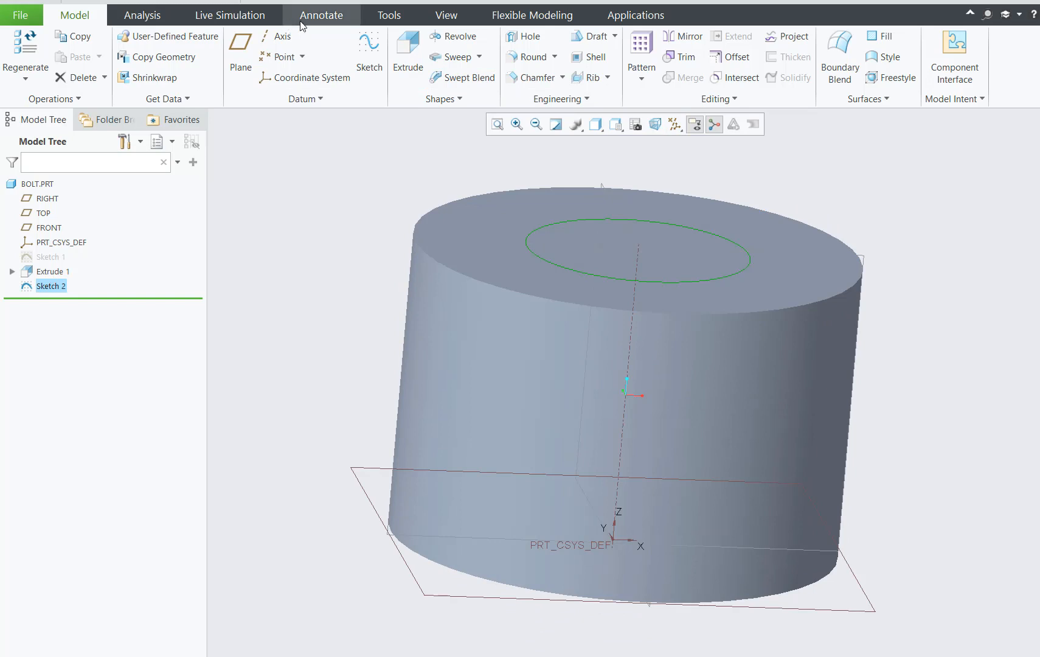
left_click(422, 42)
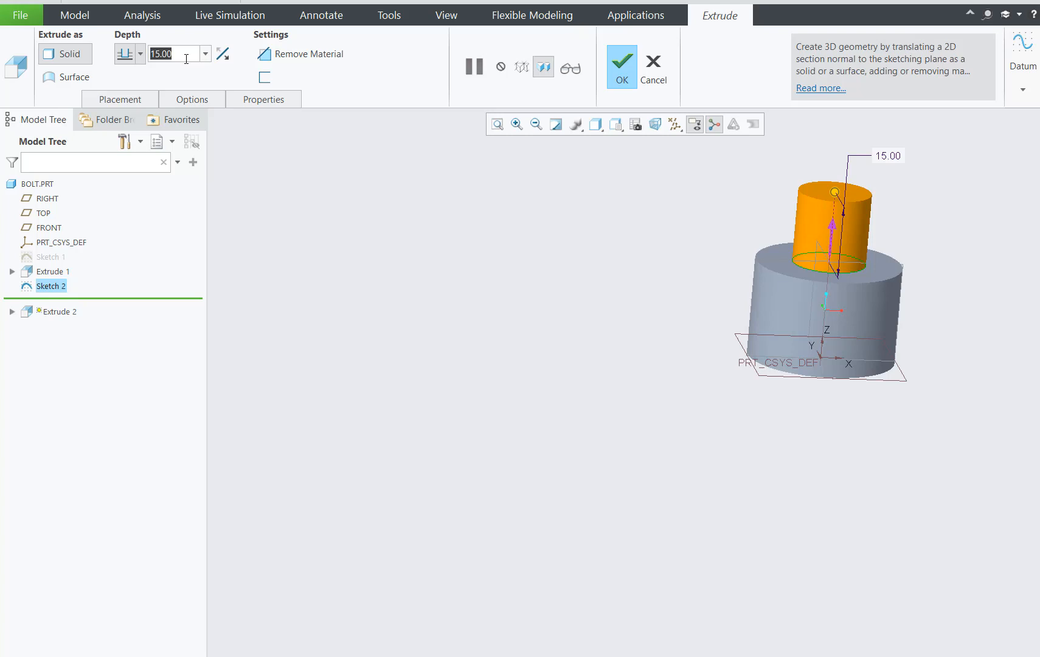
type("50")
key("Return")
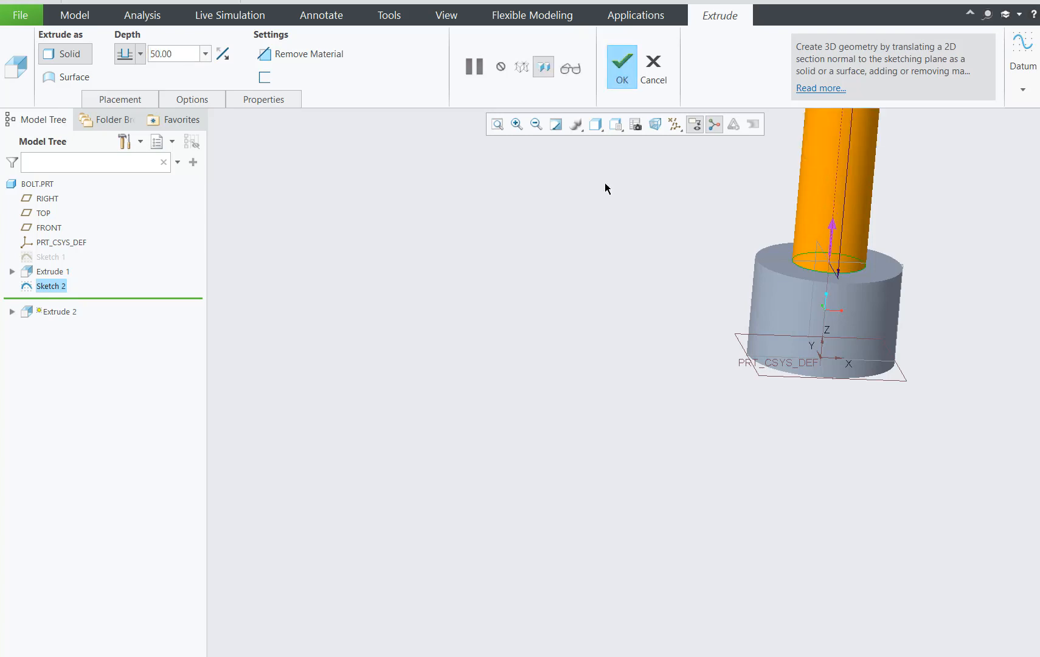
scroll(600, 297, "down", 3)
left_click(622, 76)
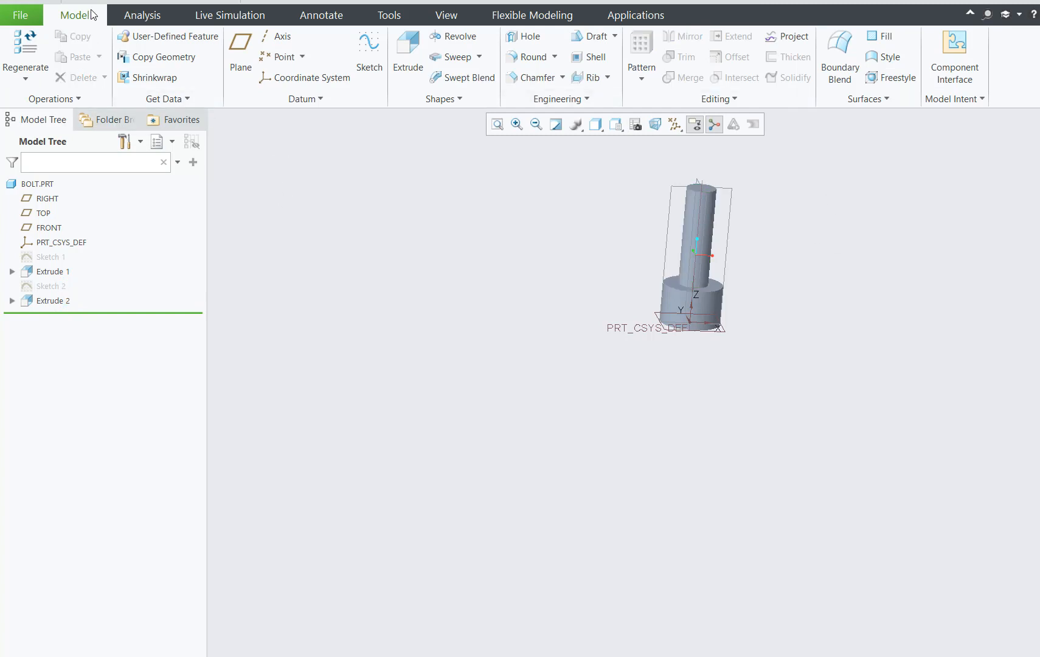
Save the Bolt part in the MyCreo1 folder on the Desktop.
left_click(115, 2)
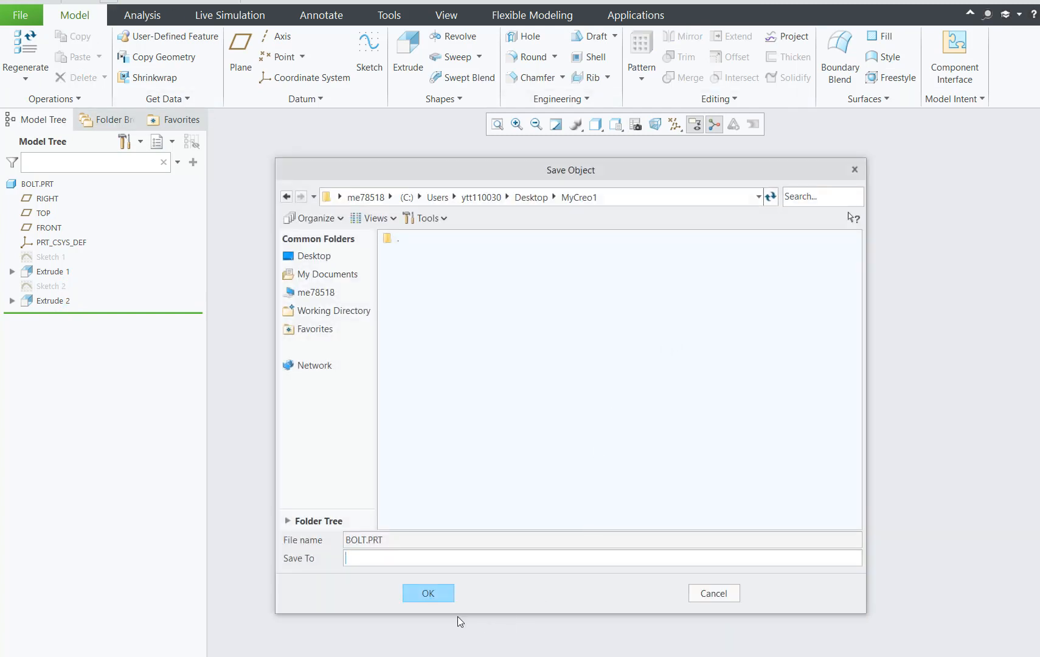
left_click(446, 596)
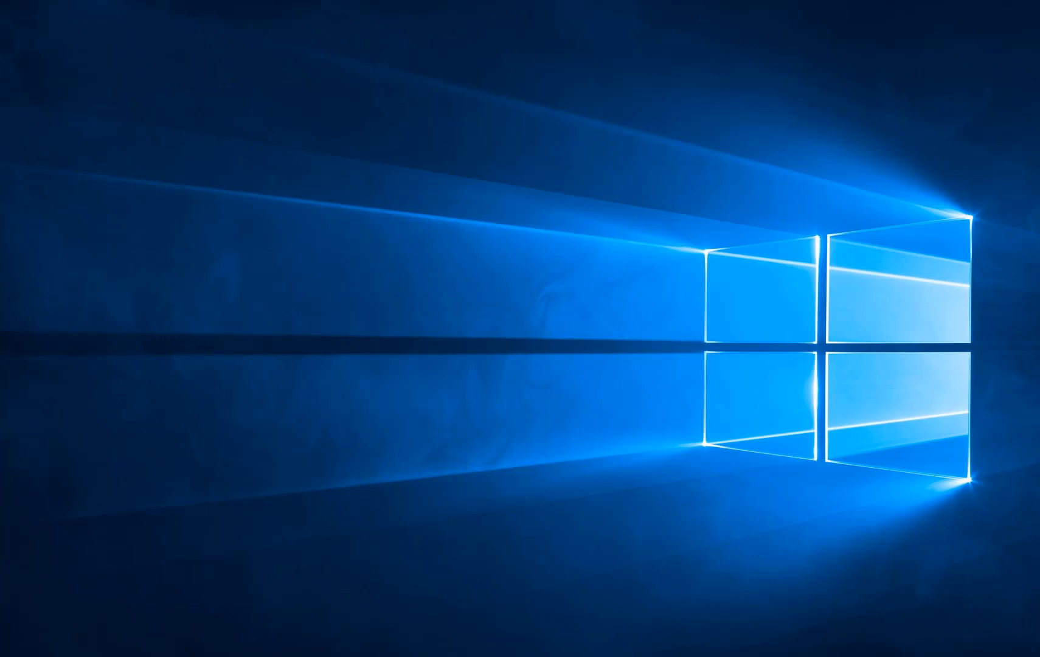
right_click(396, 79)
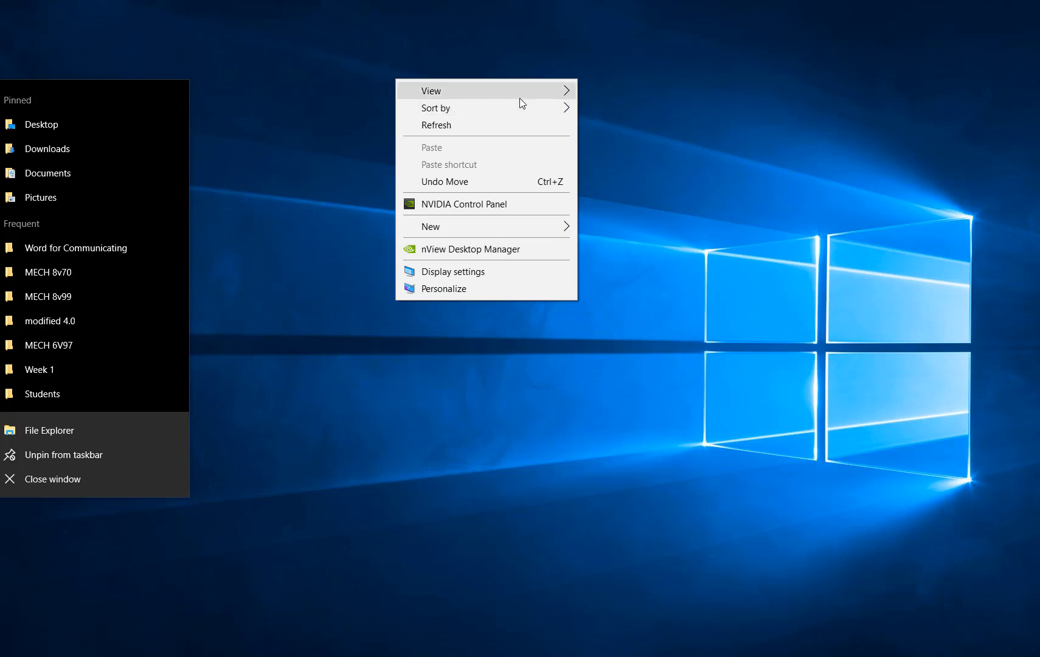
mouse_move(519, 99)
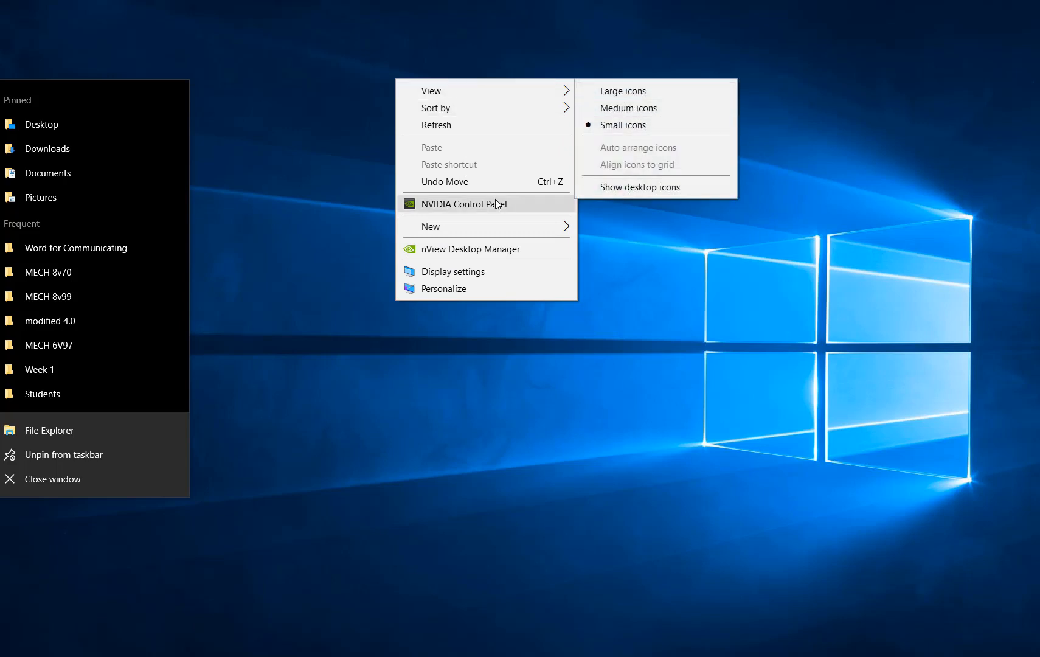
mouse_move(460, 90)
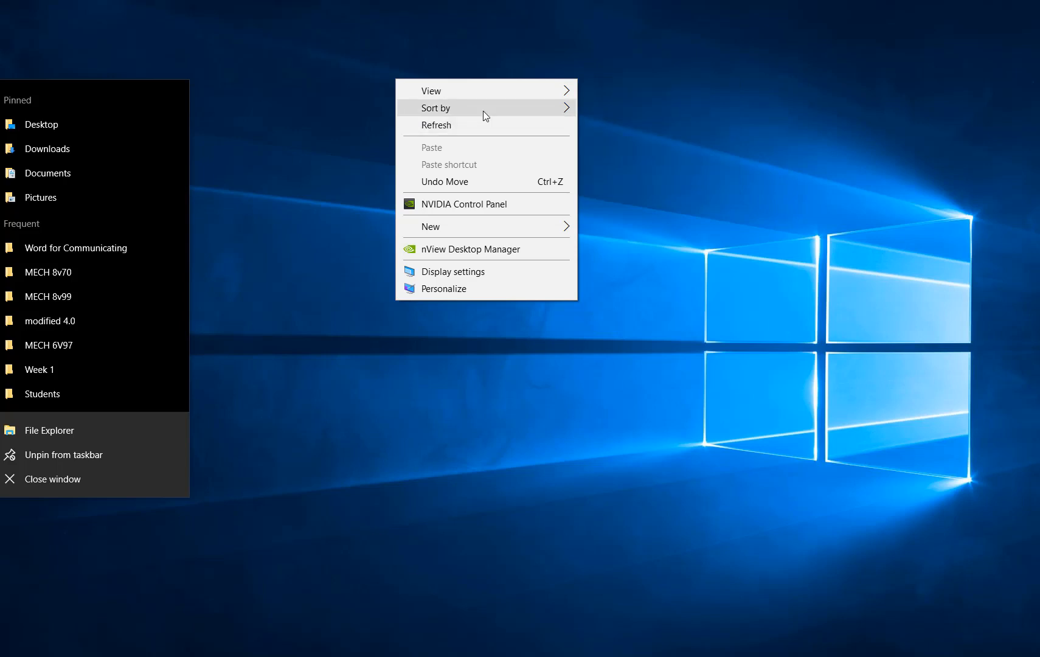
mouse_move(483, 112)
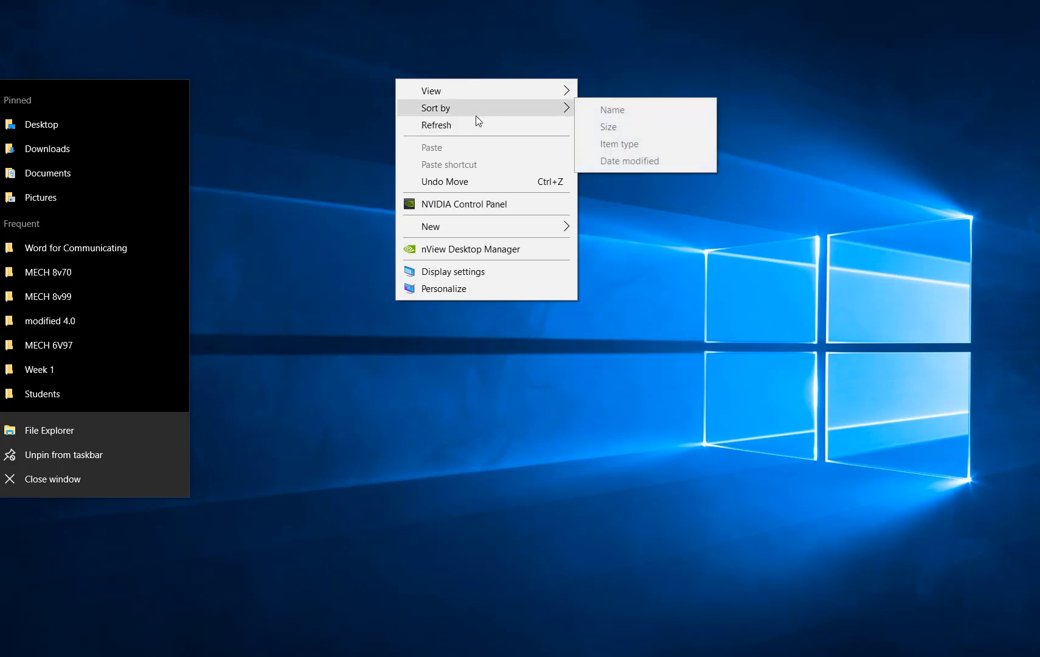
Switch to File Explorer, open the Desktop folder and sort its contents by date modified, oldest first.
left_click(495, 343)
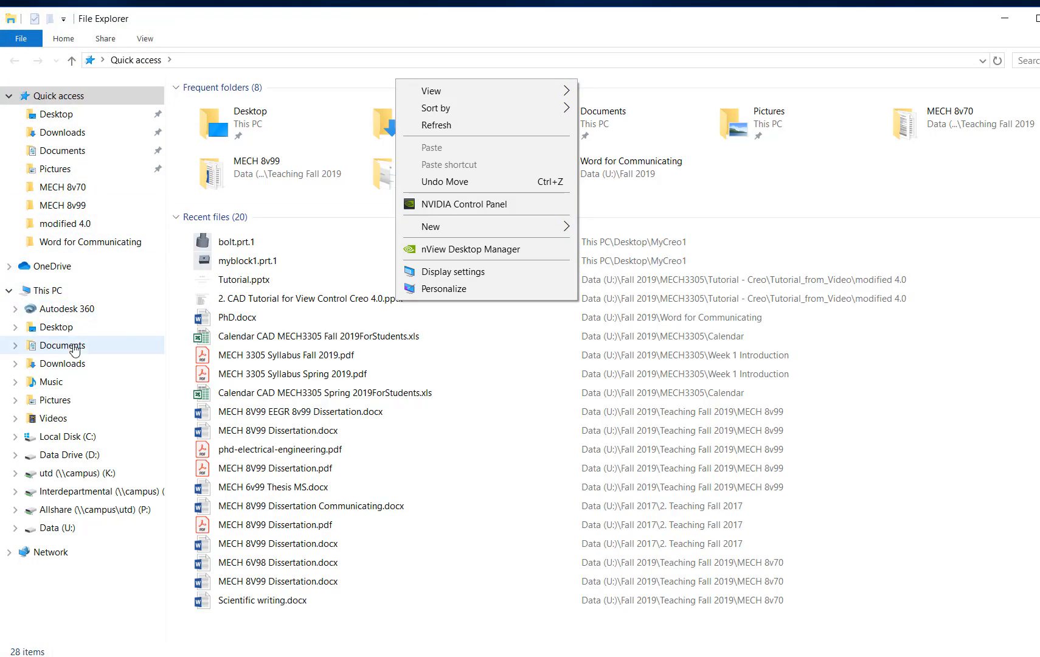
left_click(60, 327)
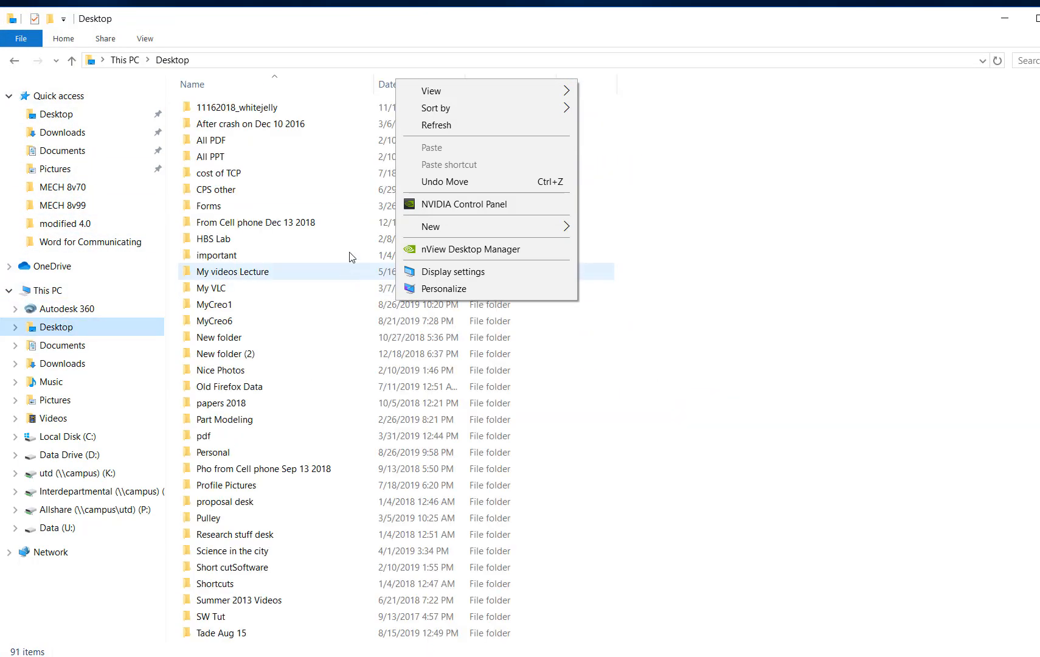
left_click(927, 184)
left_click(575, 94)
left_click(902, 236)
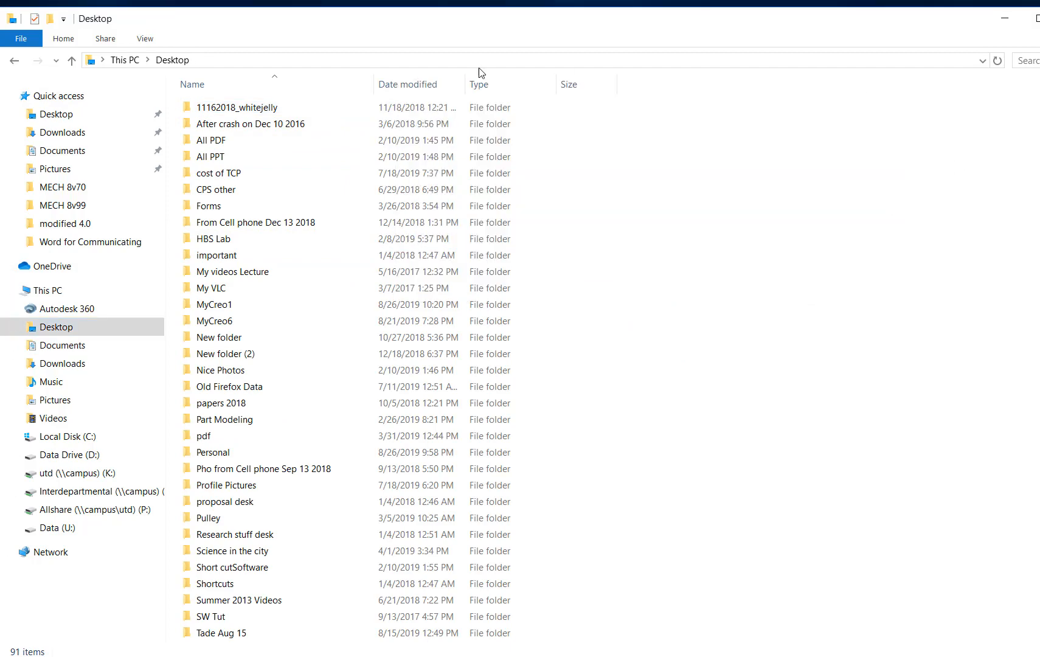
left_click(428, 87)
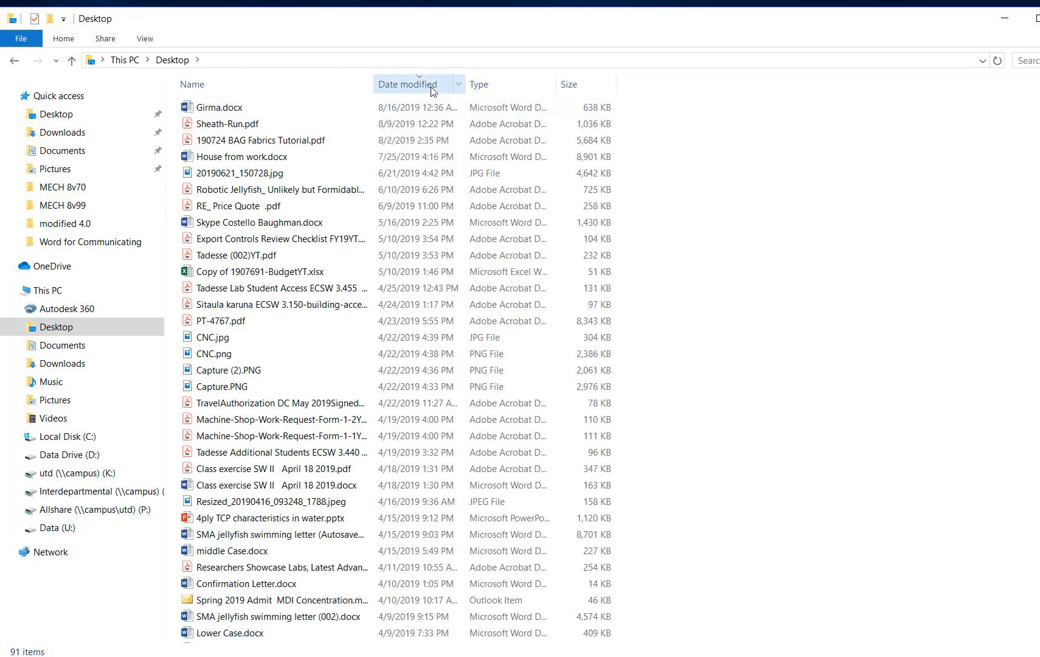
left_click(432, 89)
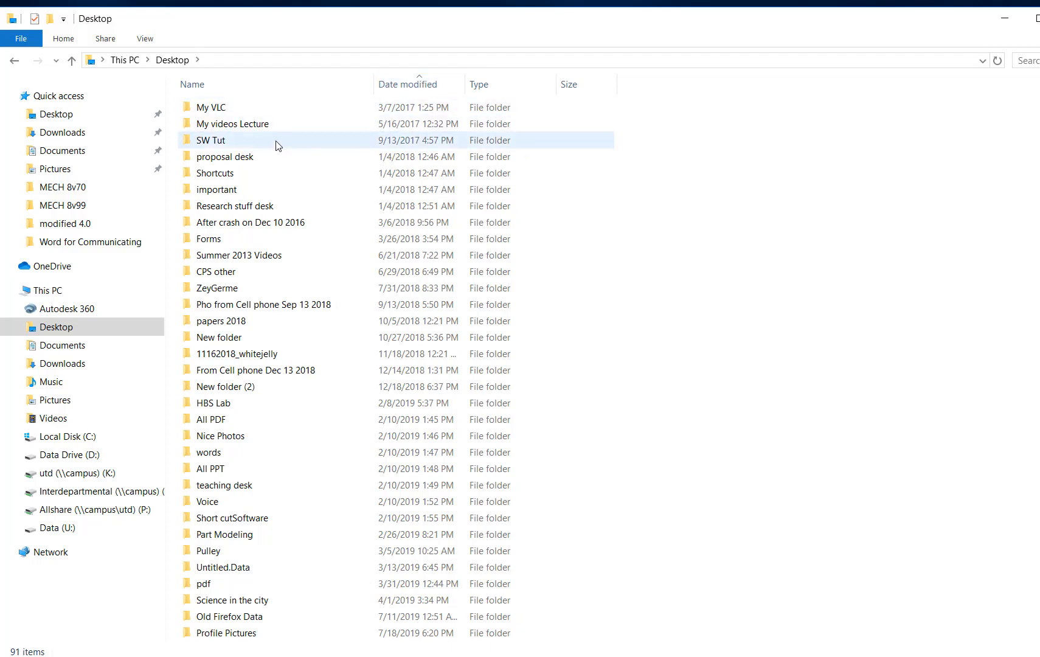
Open the MyCreo1 folder on the Desktop and check its saved part files and full folder path.
scroll(666, 312, "down", 3)
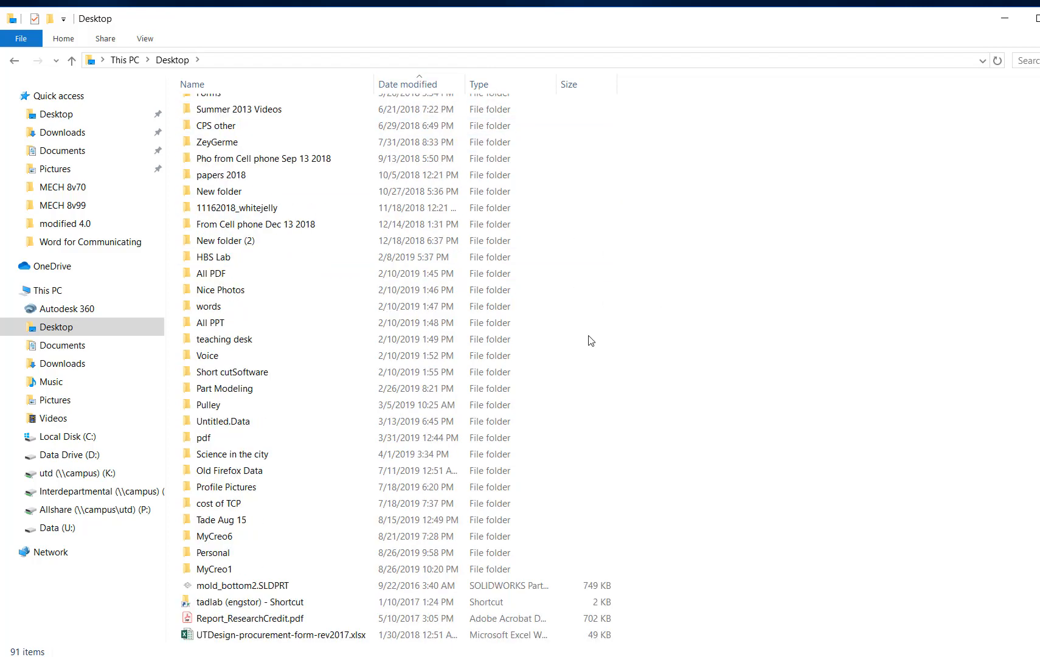
left_click(227, 570)
double_click(228, 570)
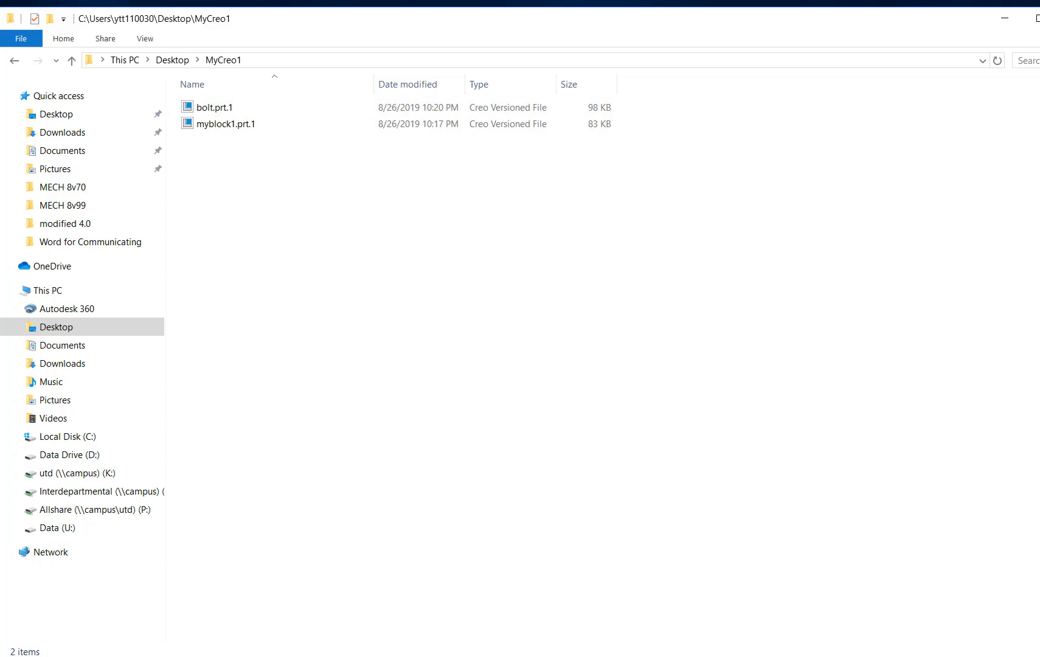
left_click(667, 56)
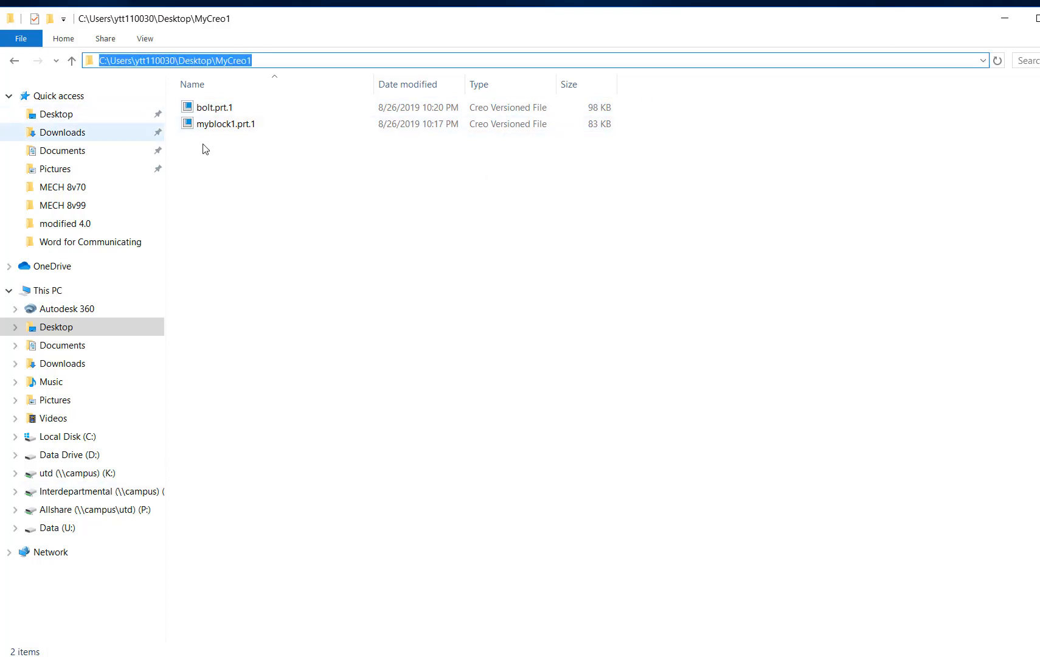
Switch to Creo Parametric, view the open block and bolt parts, recheck the MyCreo1 files, and return to the block part.
left_click(0, 531)
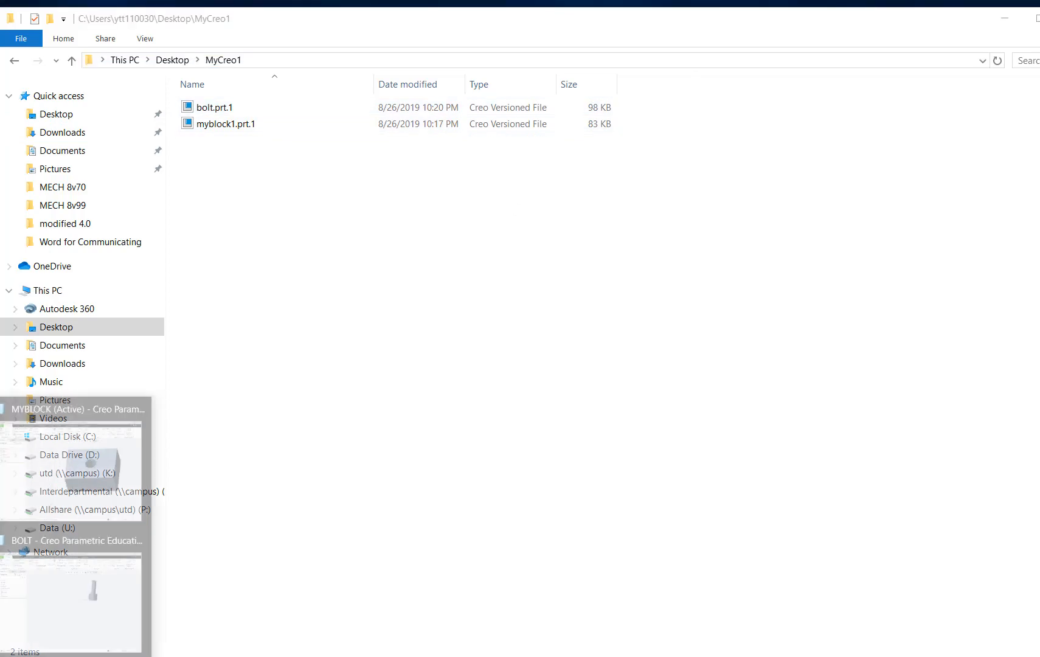
left_click(117, 495)
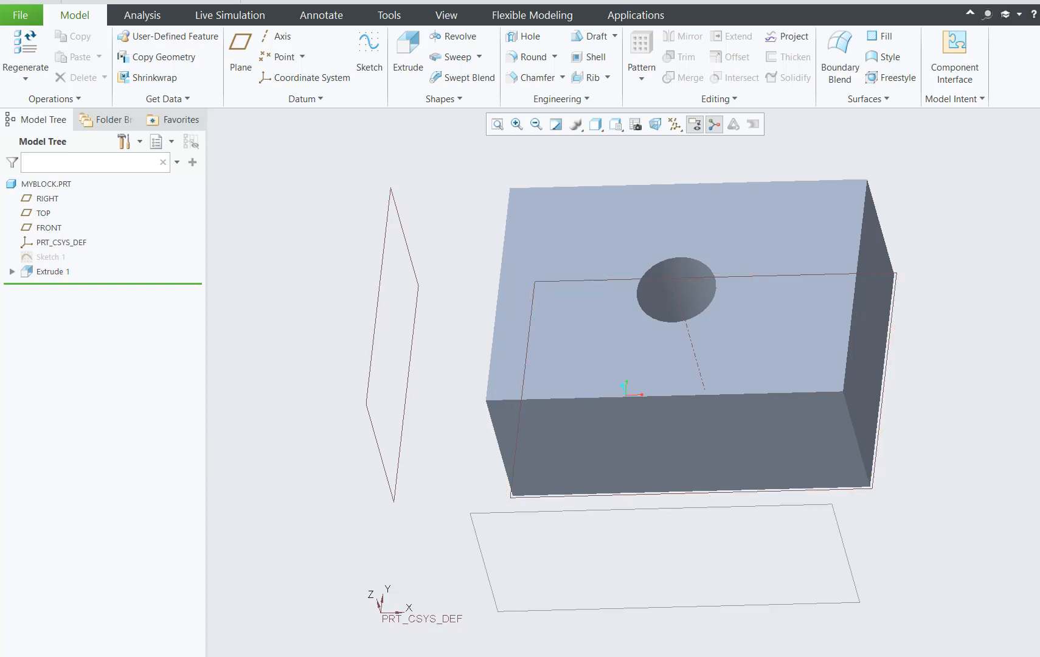
left_click(89, 613)
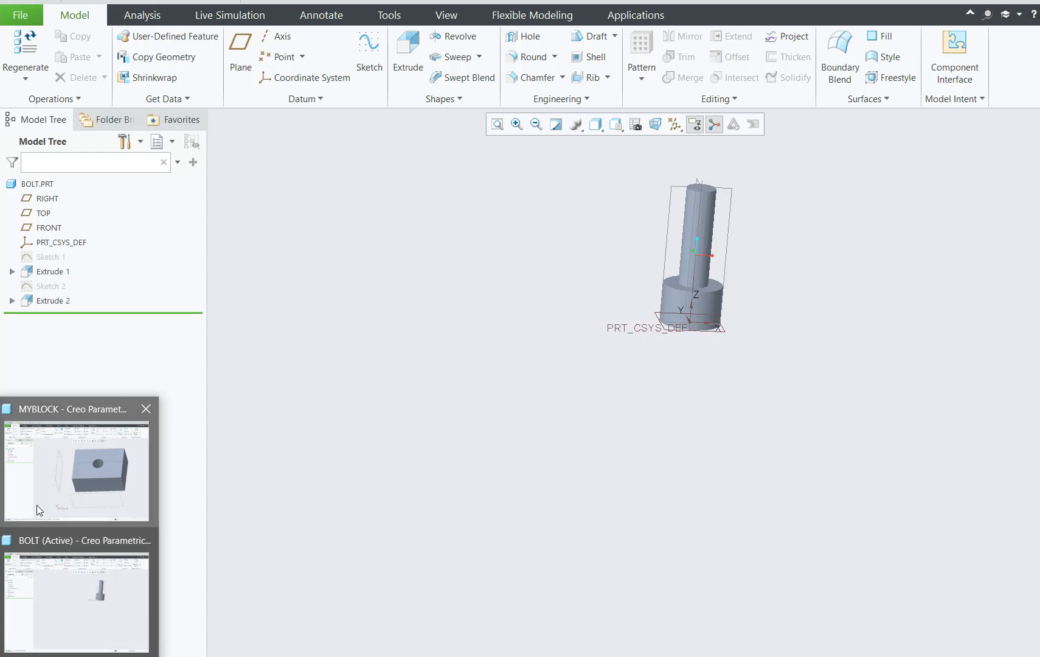
left_click(37, 505)
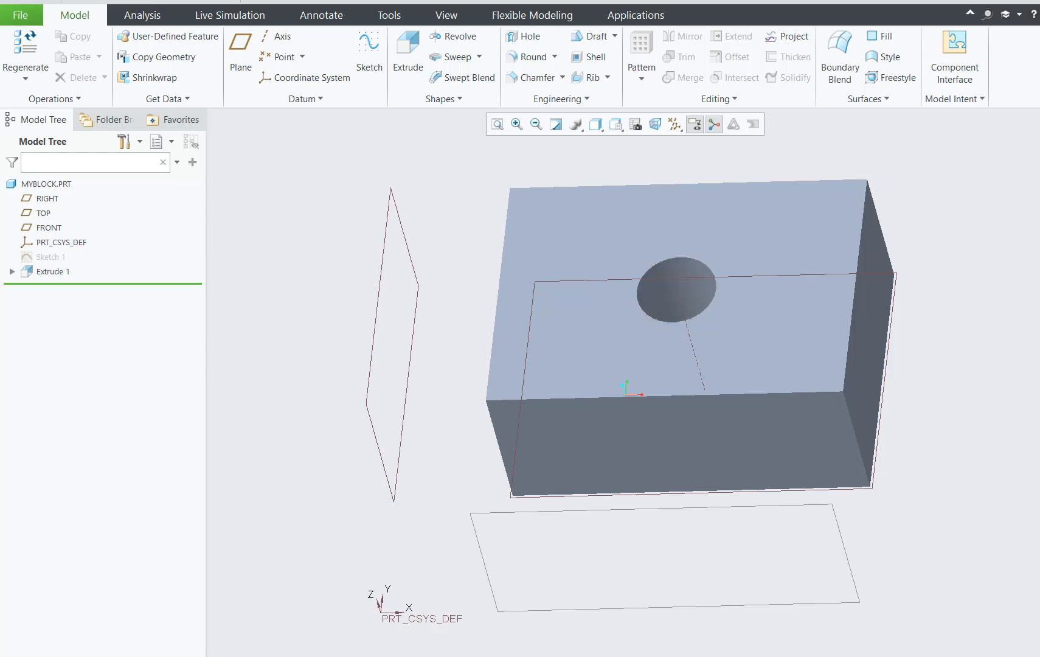
left_click(77, 171)
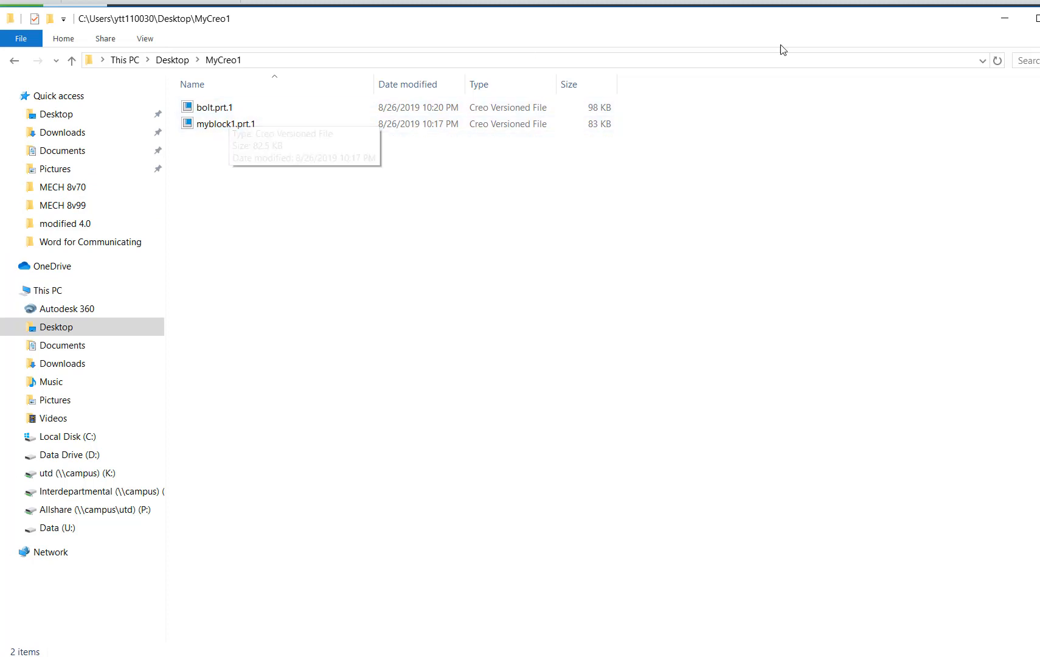
left_click(1004, 18)
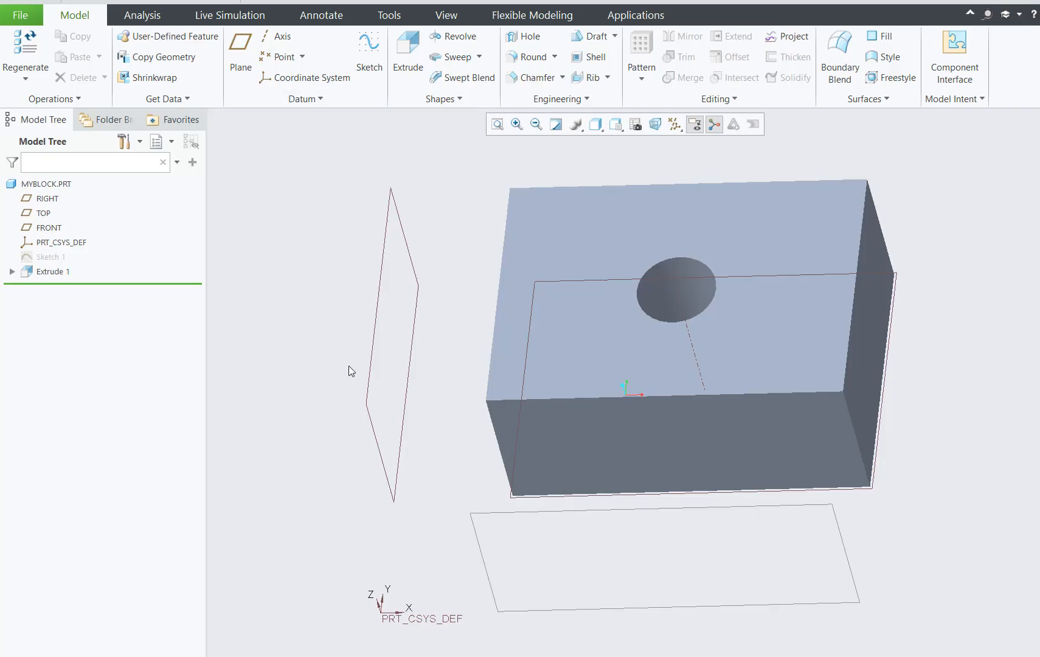
Create a new Design assembly named MyFirstAss using the default template.
left_click(22, 16)
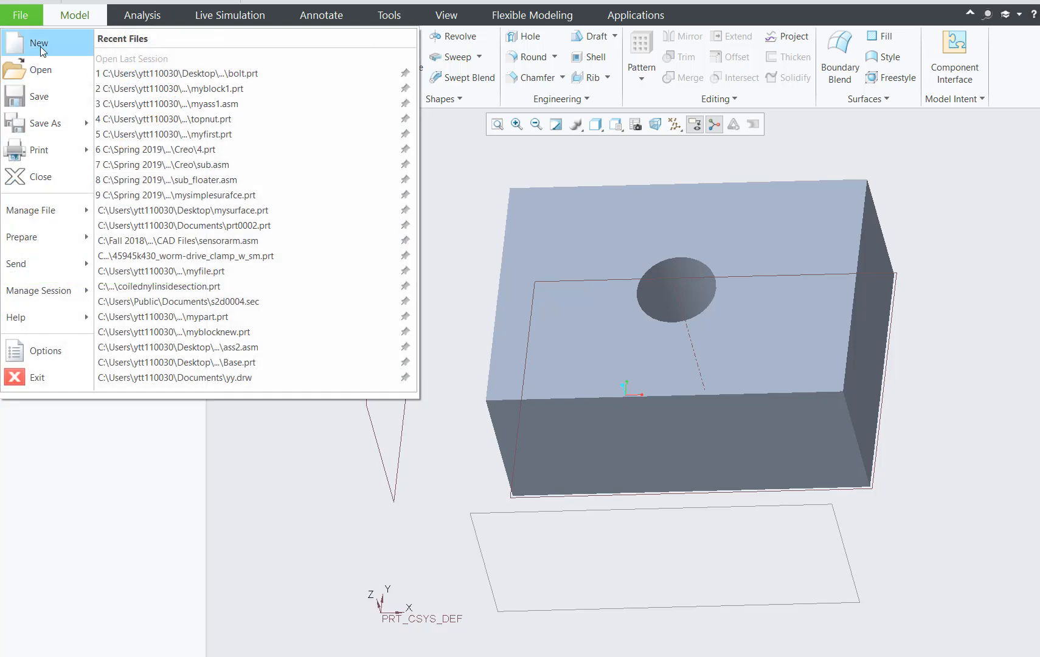
left_click(37, 44)
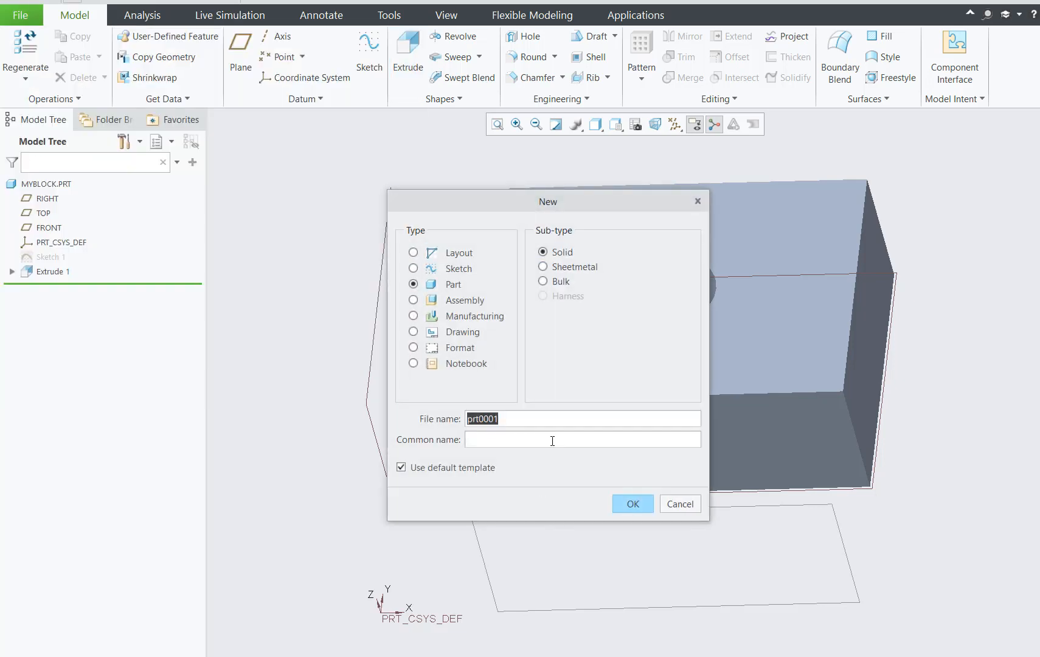
left_click(413, 300)
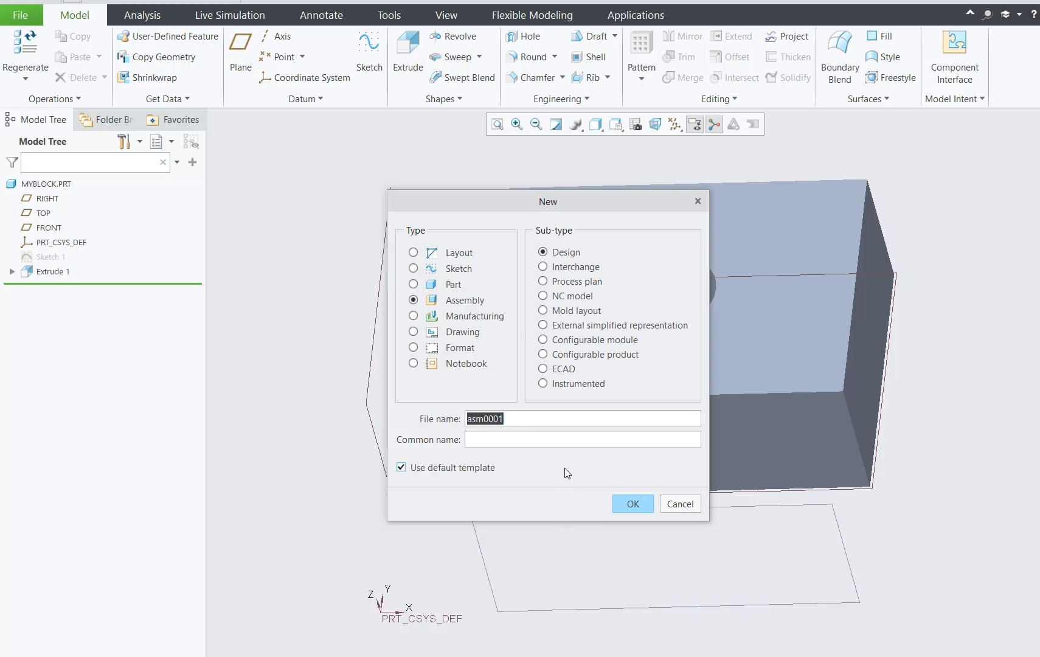
type("MyFirstAss")
left_click(645, 505)
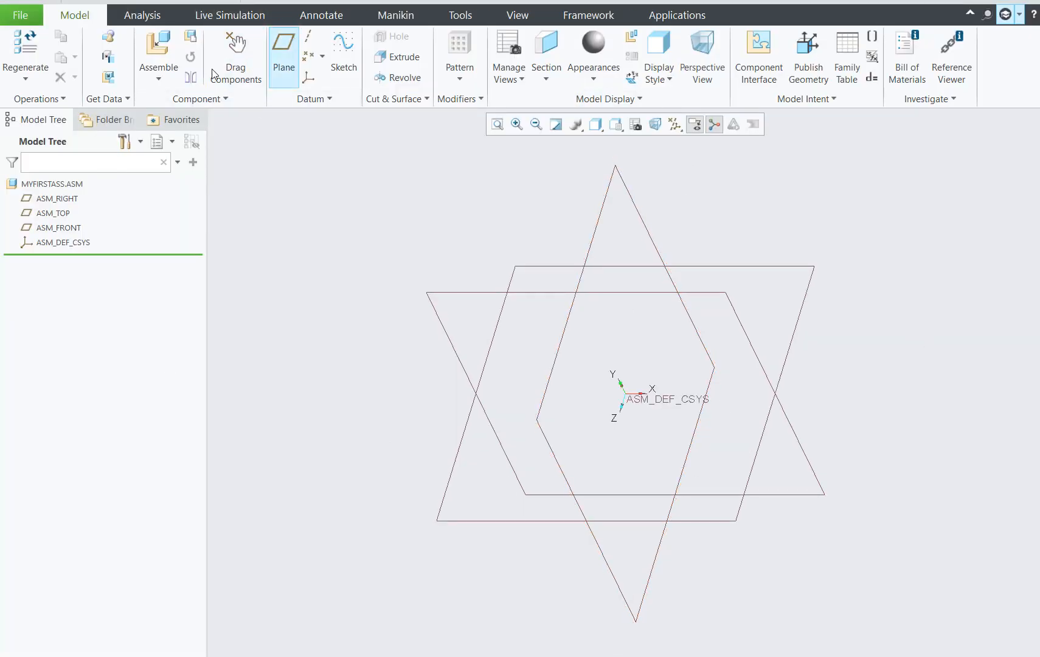
Assemble myblock1.prt from the MyCreo1 folder into the assembly with the Default constraint and accept the placement.
left_click(159, 51)
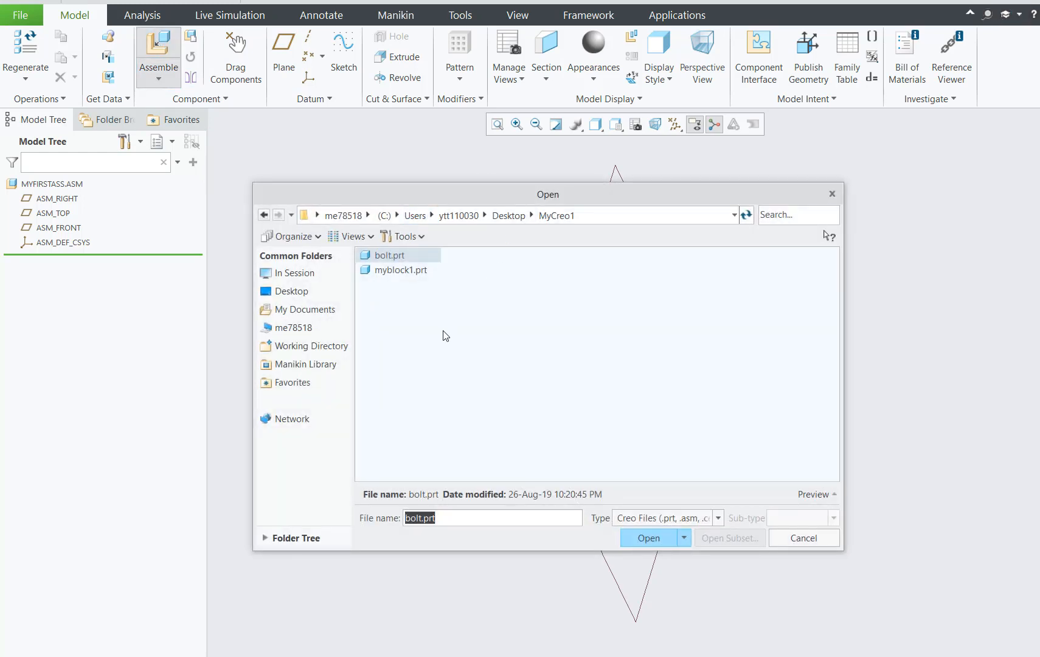
left_click(414, 271)
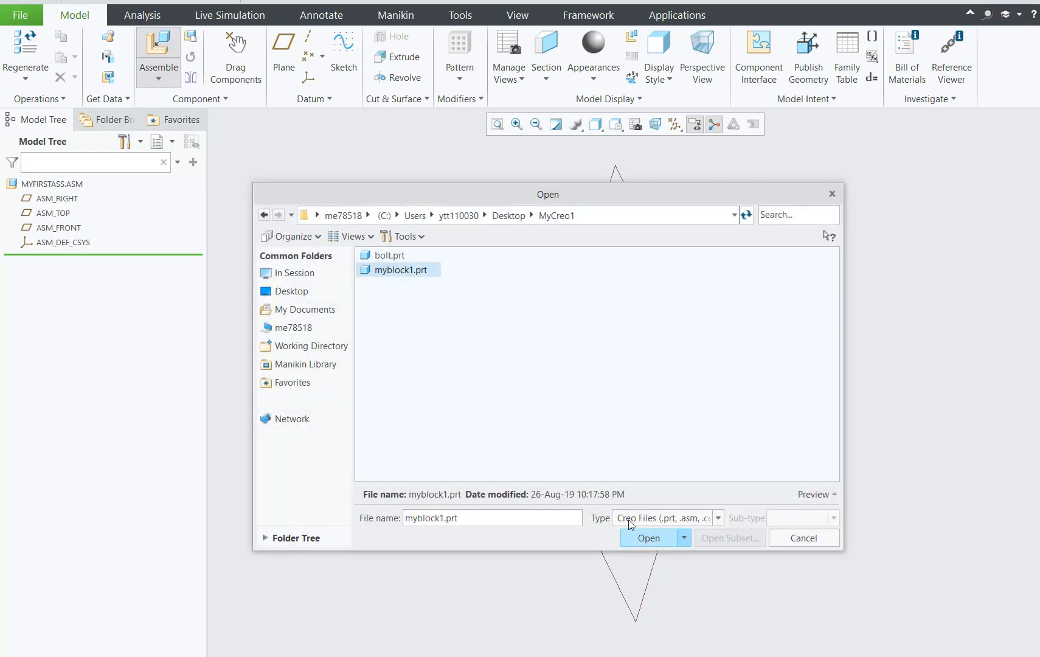
left_click(647, 537)
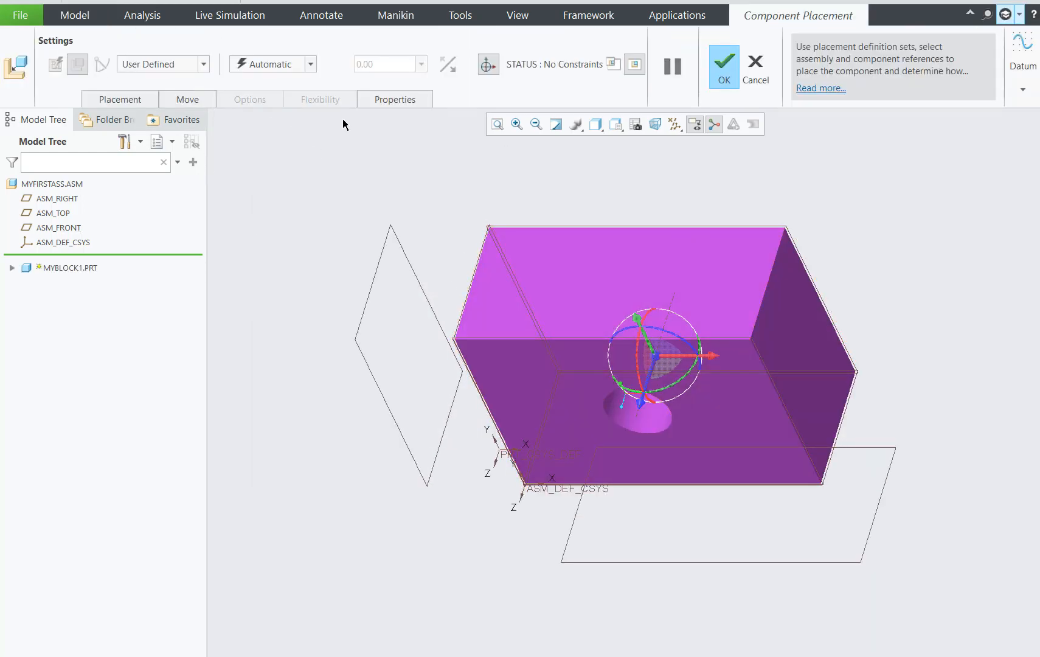
left_click(310, 65)
left_click(295, 216)
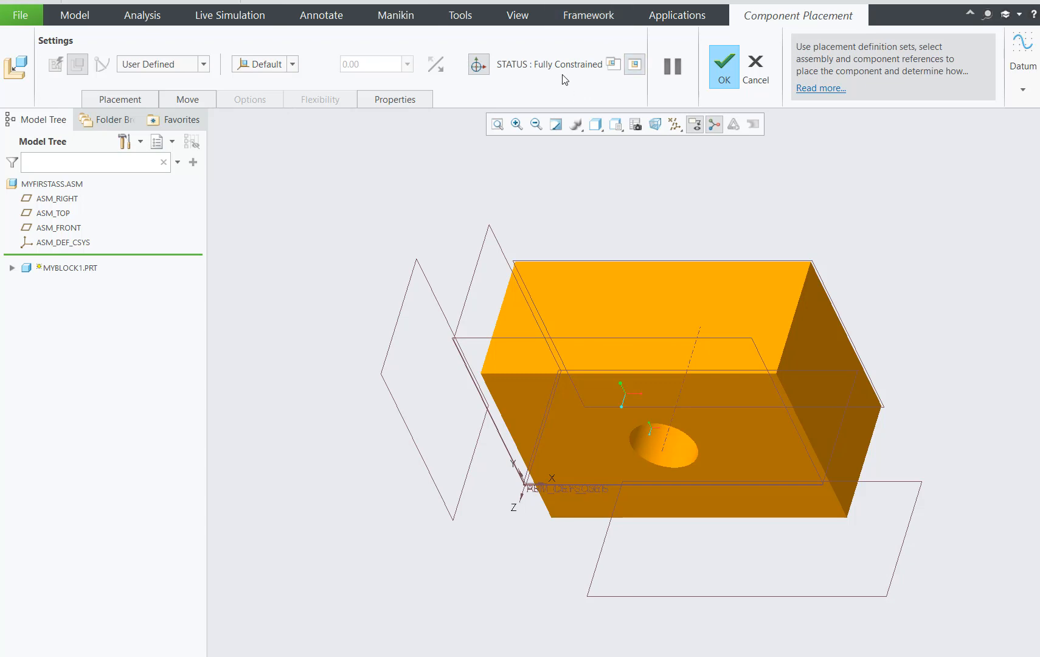
left_click(724, 69)
Bring bolt.prt from the MyCreo1 folder into the assembly and move it away from the block.
middle_click_drag(945, 460, 936, 337)
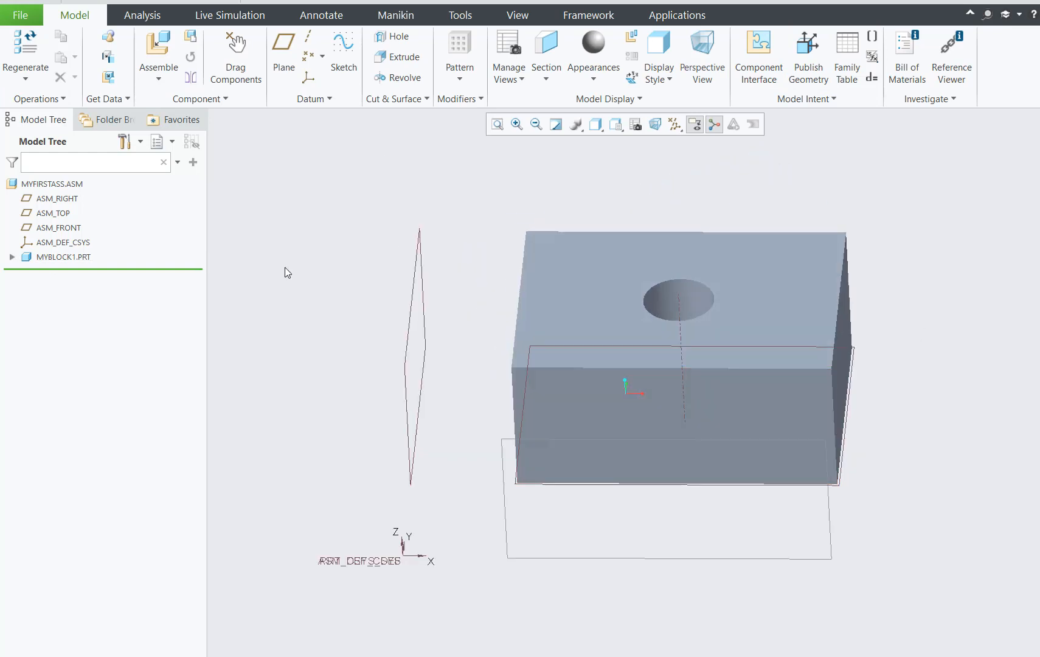
left_click(155, 48)
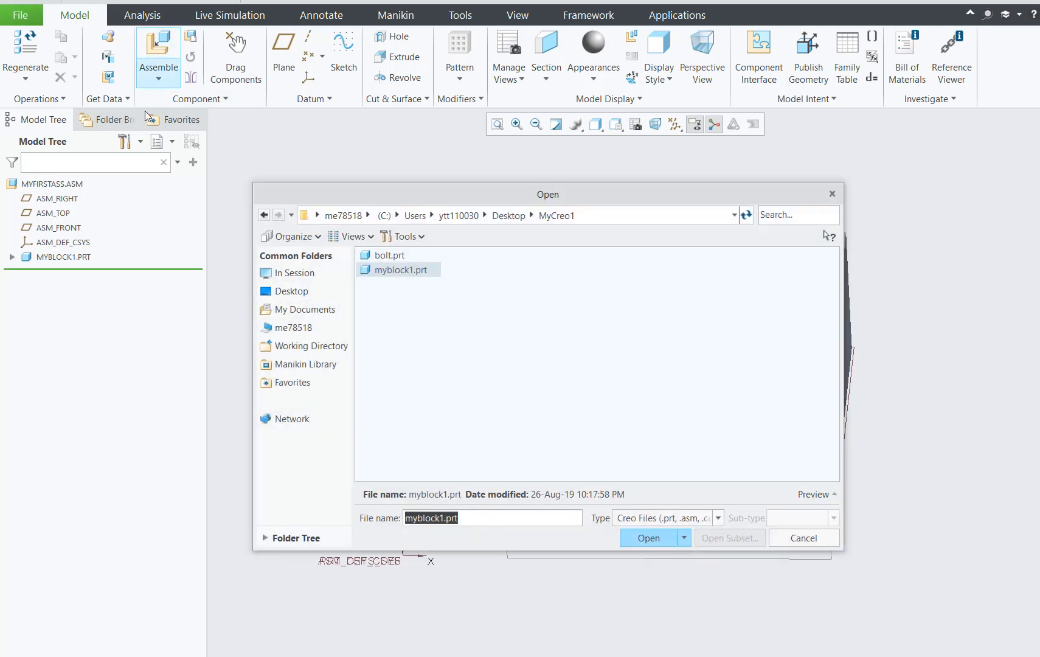
left_click(391, 254)
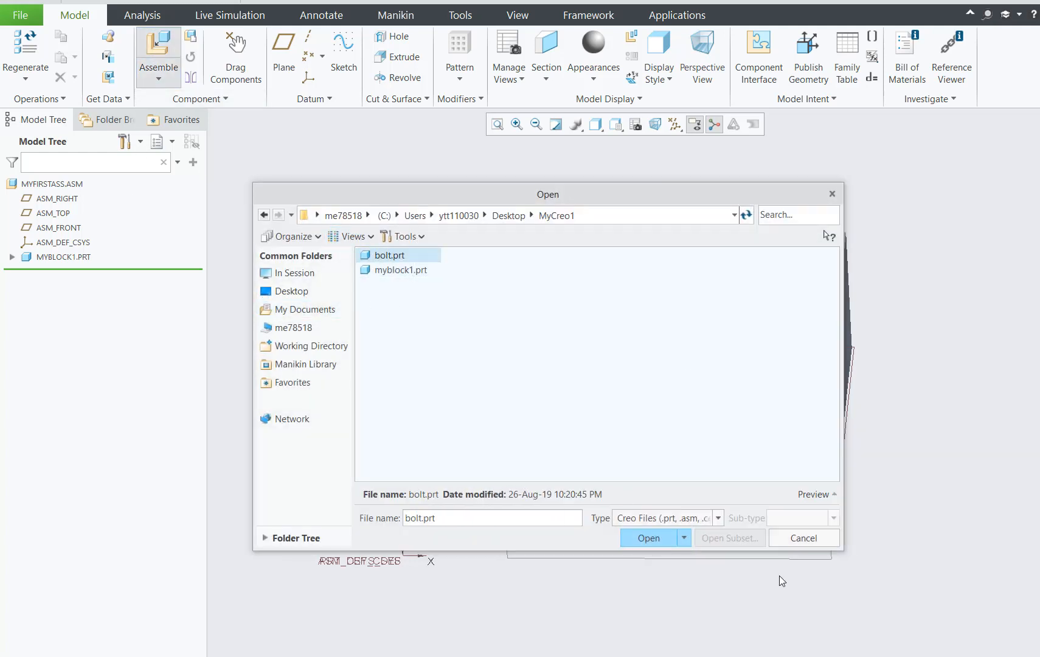
left_click(648, 537)
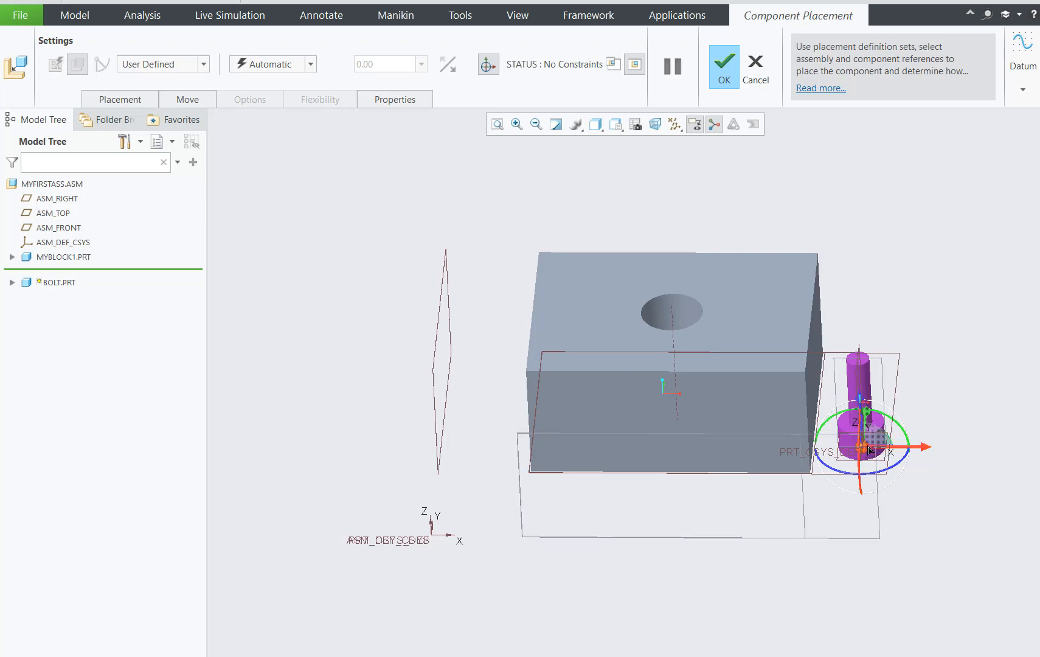
left_click_drag(870, 450, 946, 283)
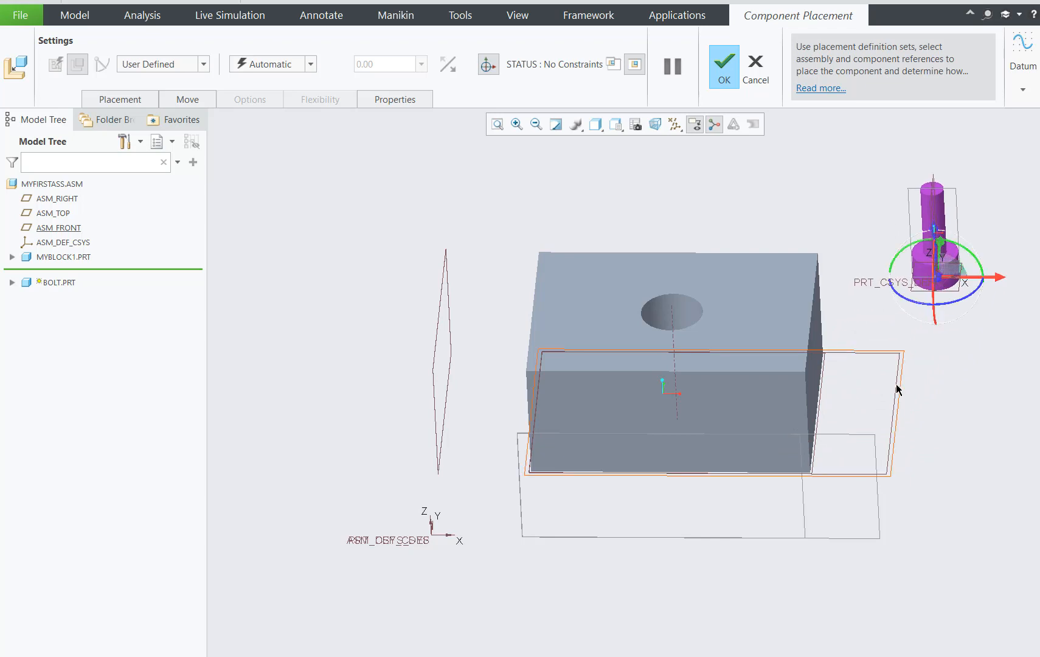
Move the unconstrained bolt over the block, close to the hole in its top face.
scroll(901, 389, "up", 2)
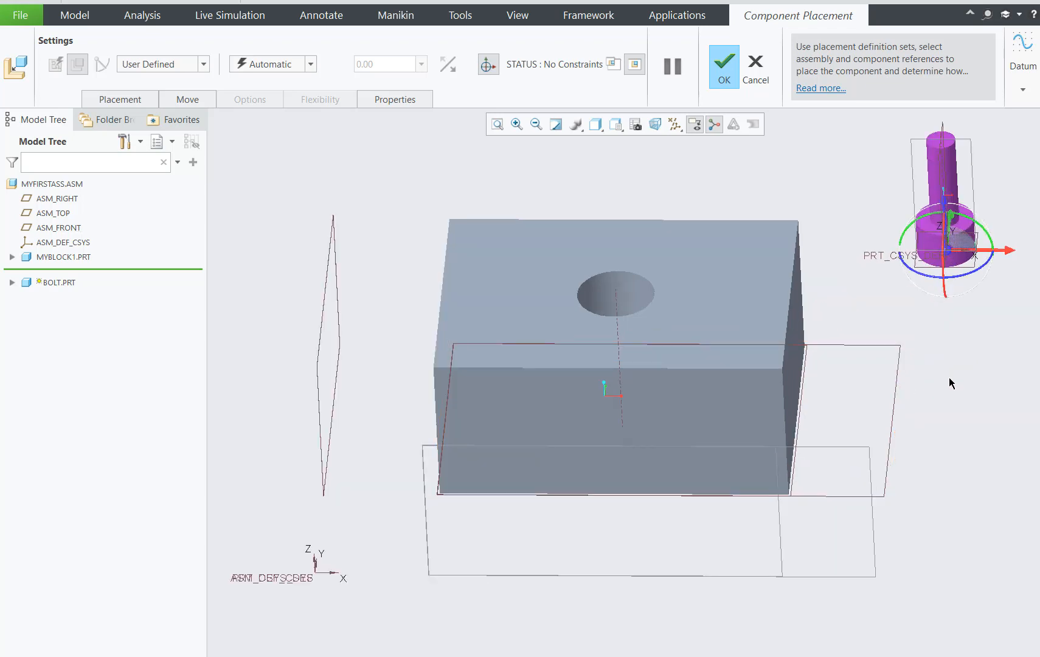
scroll(955, 378, "up", 2)
scroll(919, 348, "down", 4)
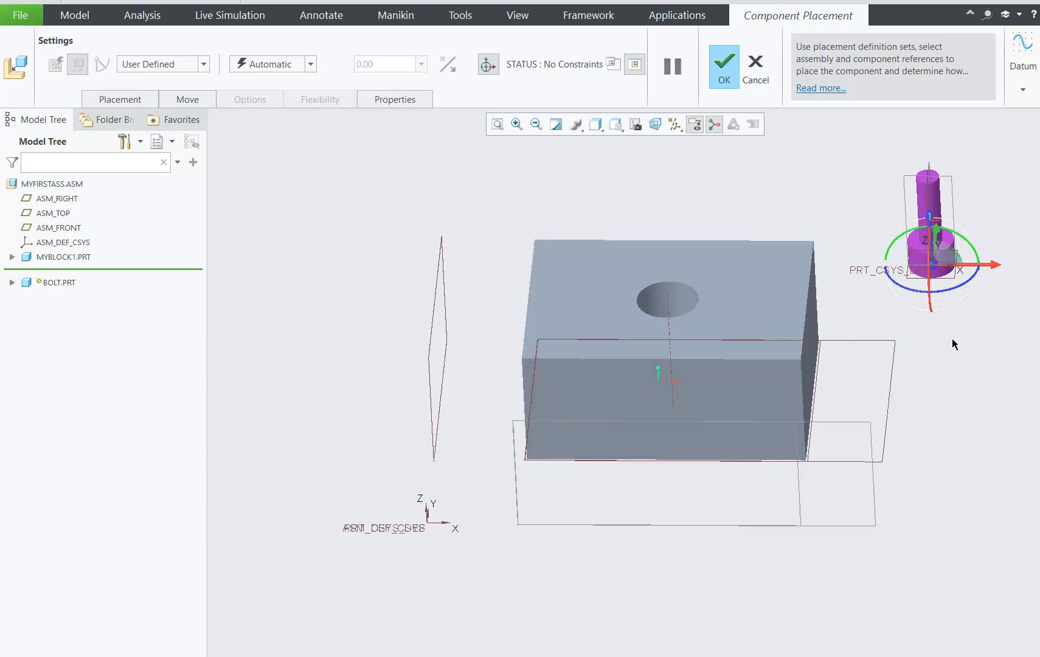
scroll(953, 348, "down", 2)
scroll(951, 349, "up", 2)
scroll(946, 312, "up", 2)
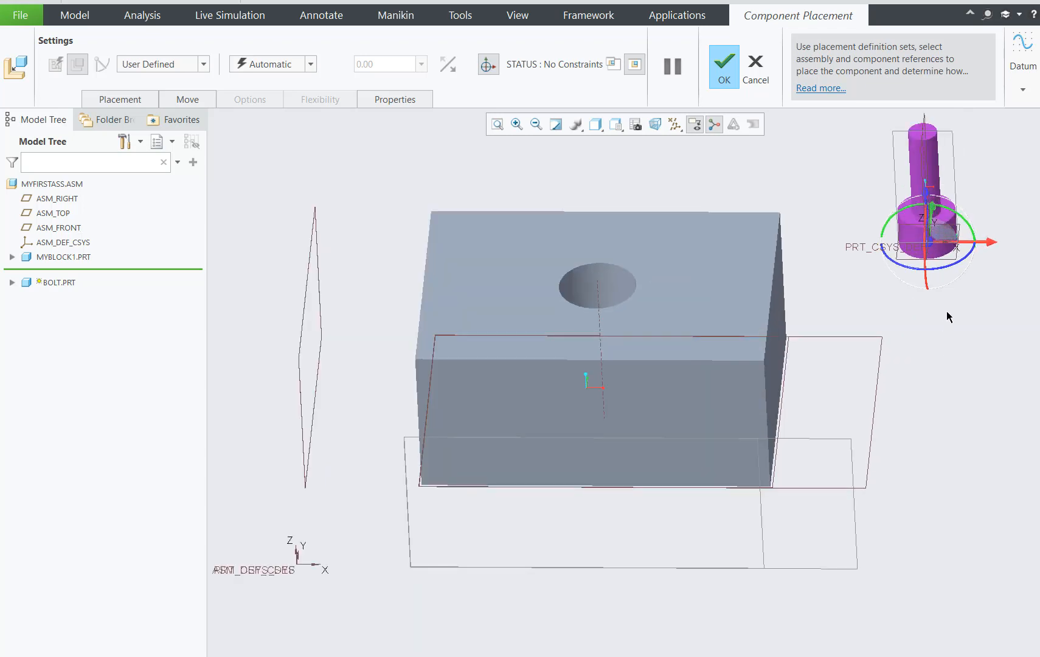
scroll(944, 311, "down", 2)
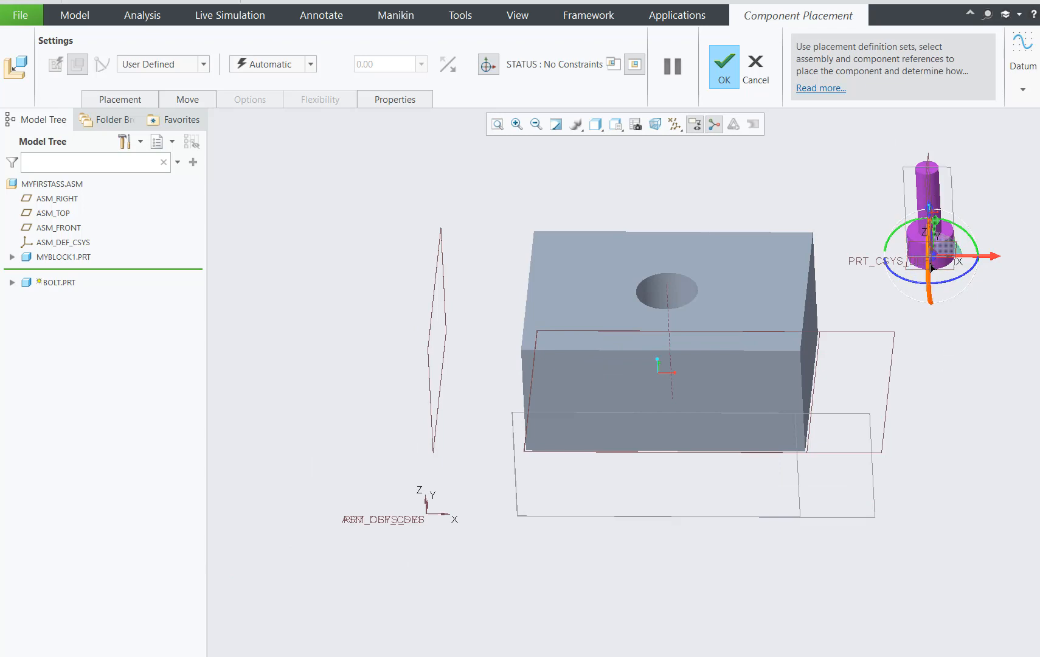
left_click_drag(932, 258, 698, 233)
Constrain the bolt shank's cylindrical surface coincident with the cylindrical surface of the block's hole.
scroll(885, 268, "down", 2)
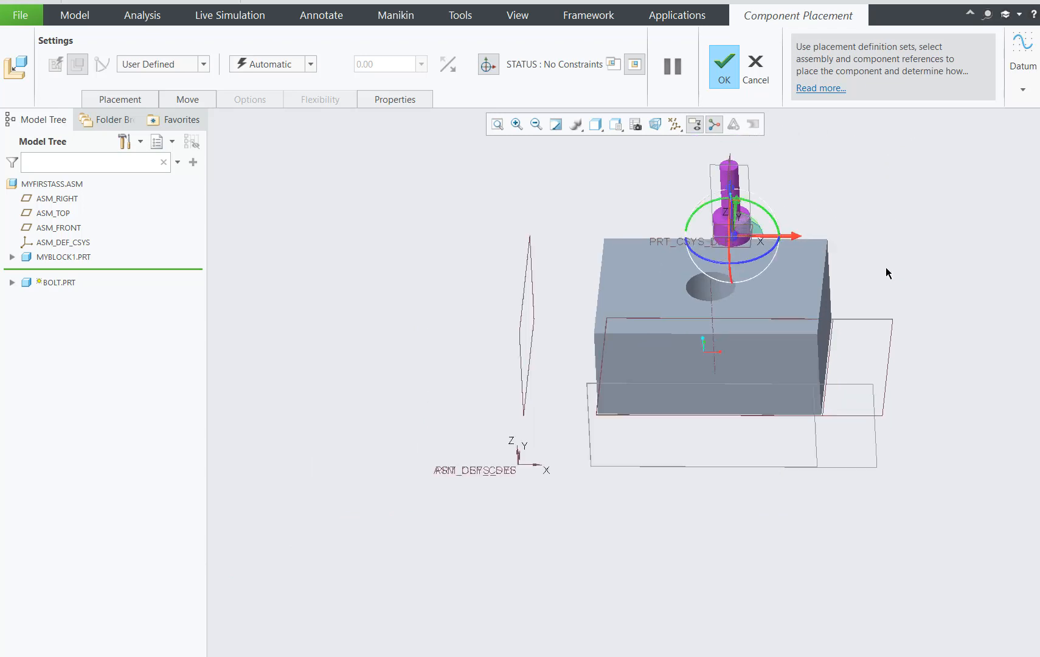
scroll(884, 270, "up", 3)
scroll(850, 260, "down", 1)
scroll(869, 283, "down", 3)
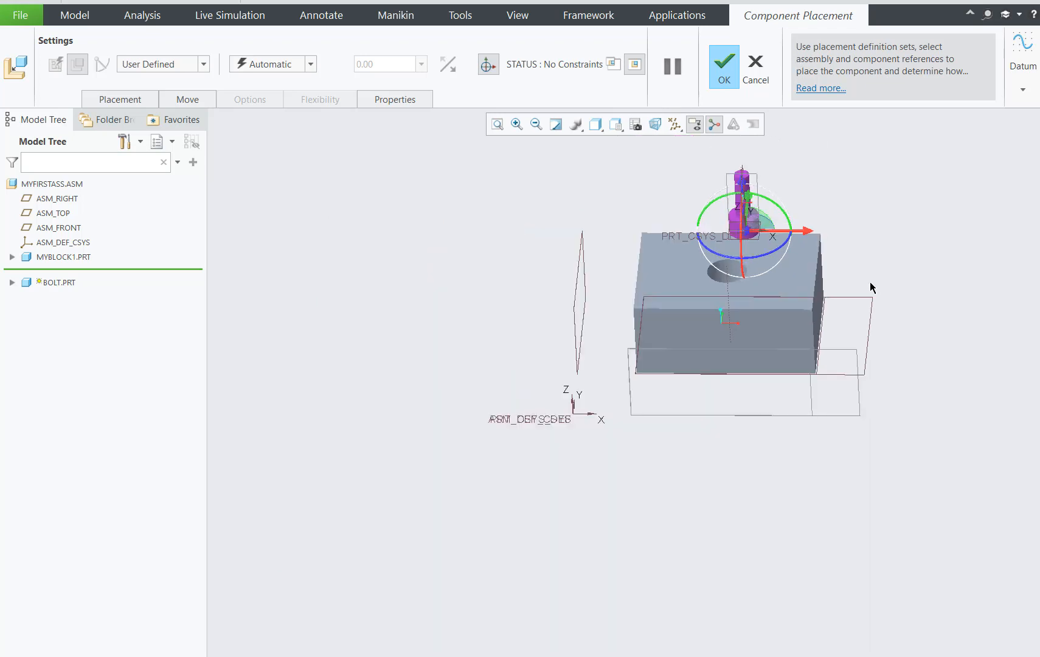
scroll(886, 259, "up", 3)
scroll(887, 257, "up", 1)
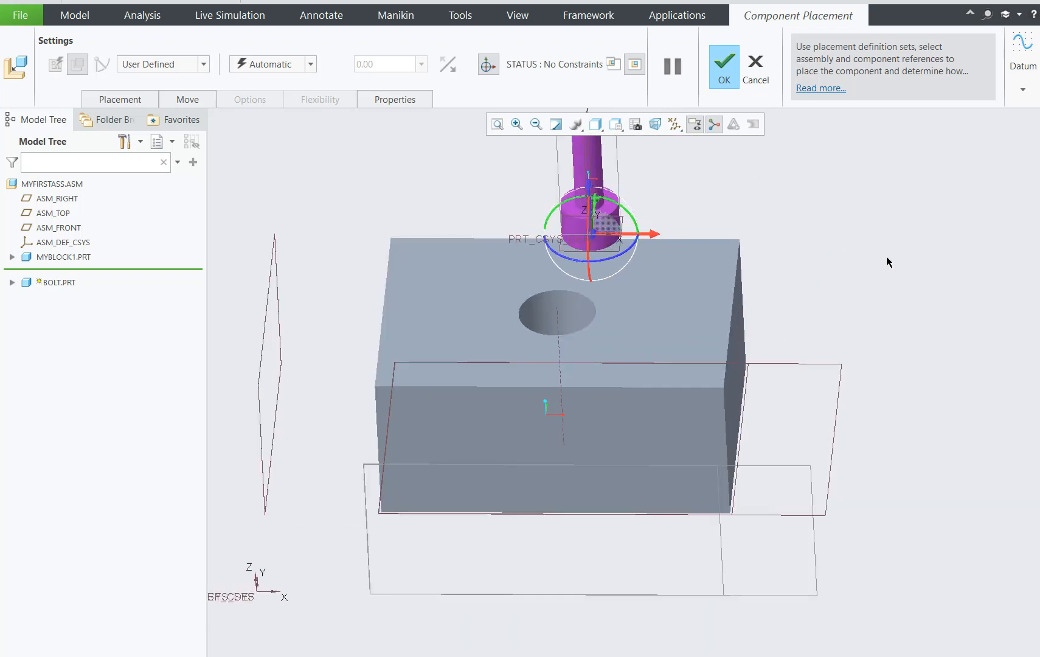
scroll(887, 256, "down", 1)
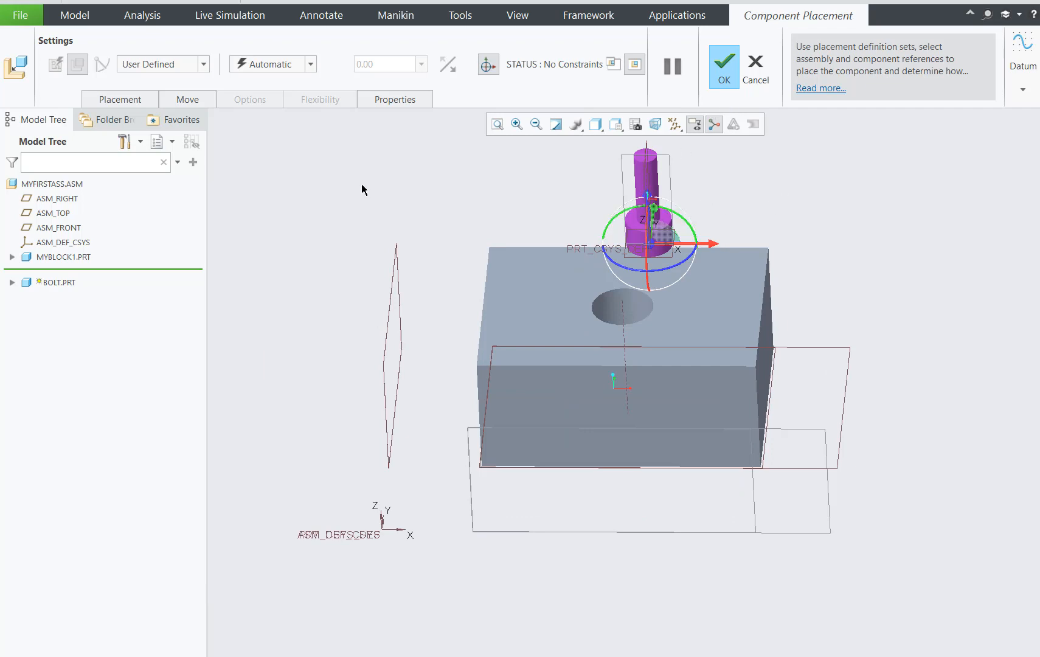
left_click(656, 182)
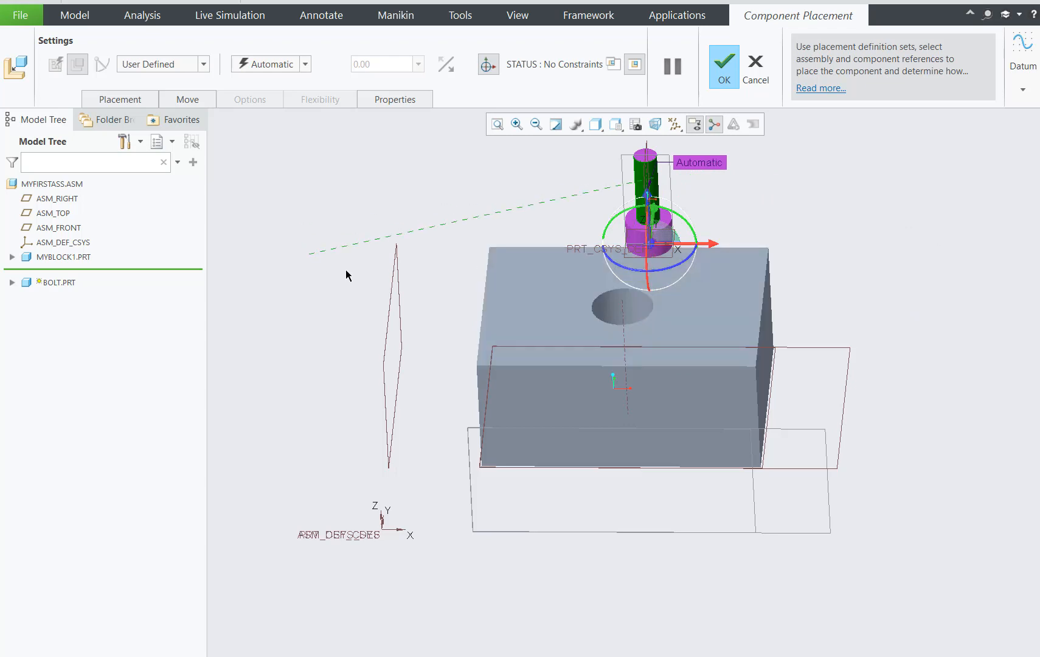
left_click(640, 309)
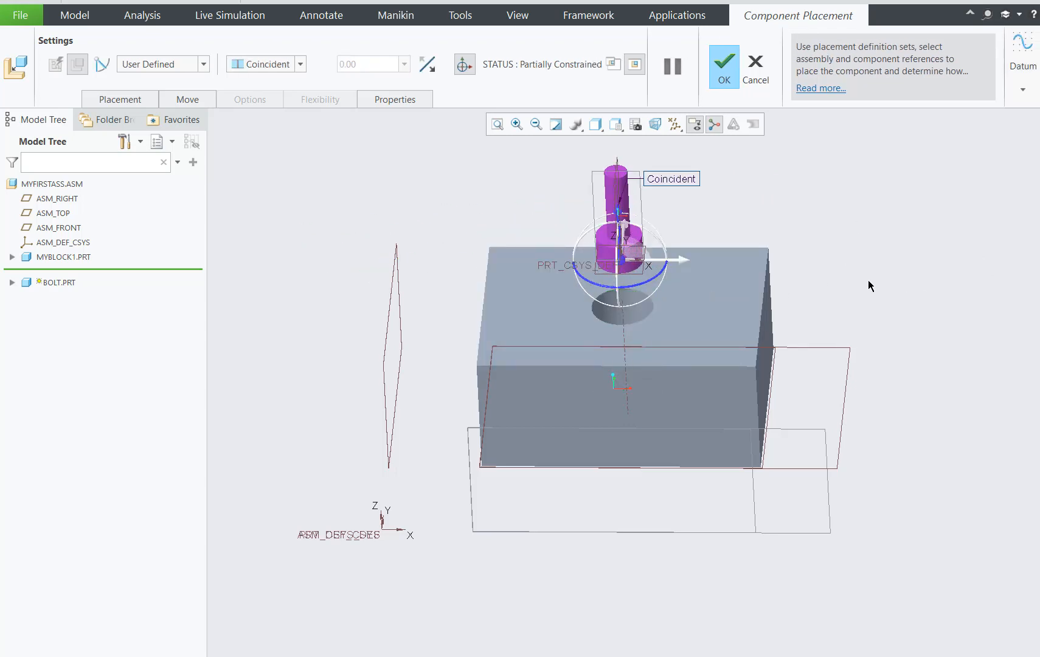
Flip the bolt's Coincident constraint with the block's hole so the shank points towards the hole.
middle_click_drag(869, 286, 883, 404)
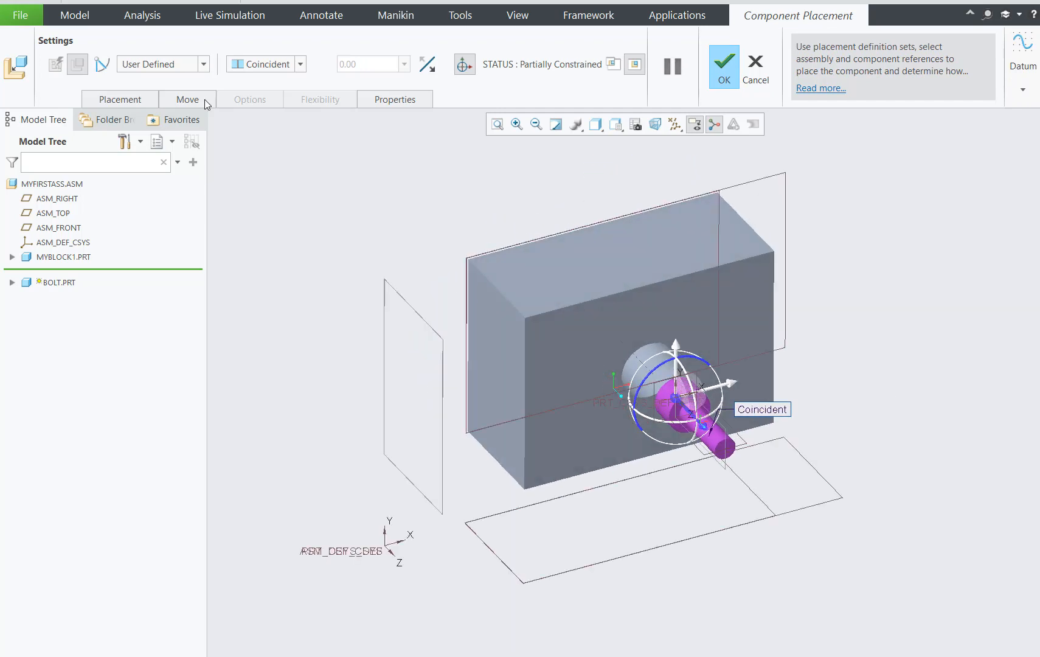
left_click(149, 105)
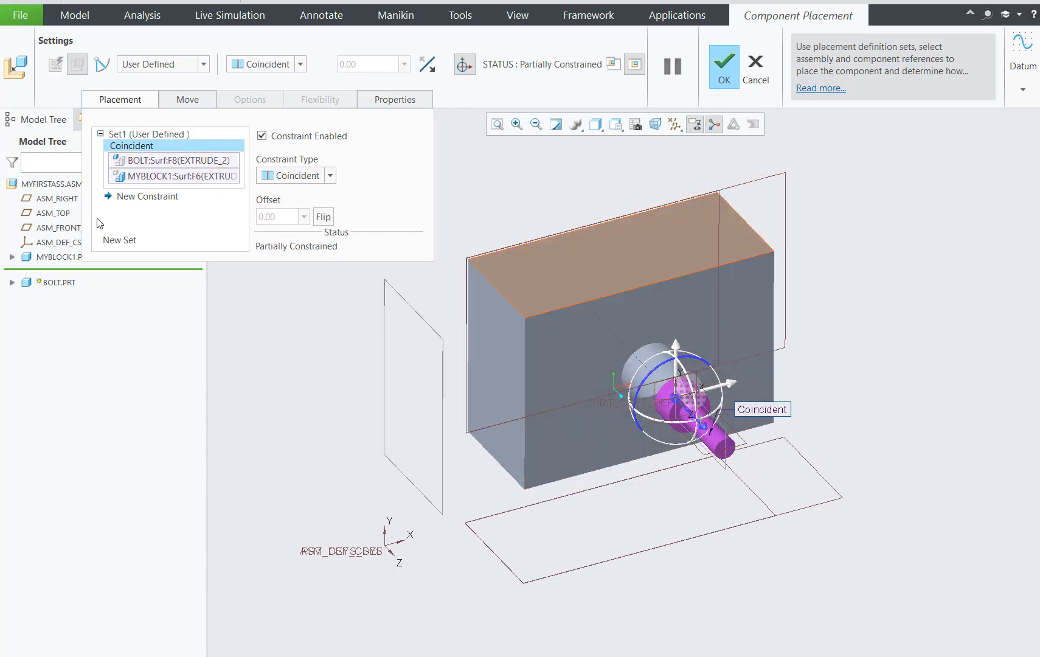
left_click(181, 163)
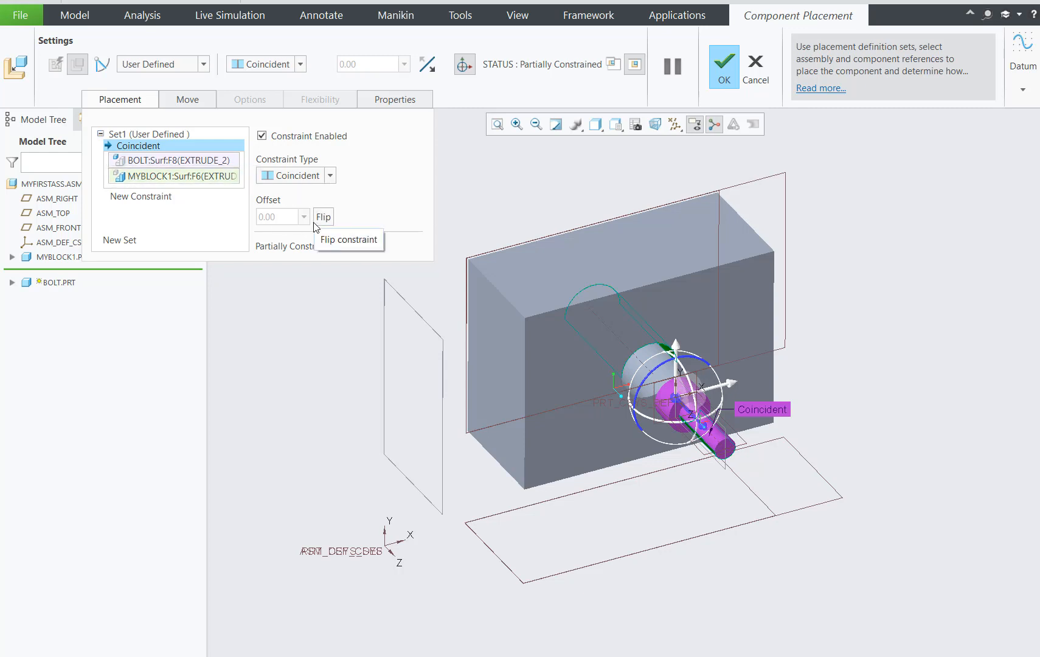
left_click(331, 220)
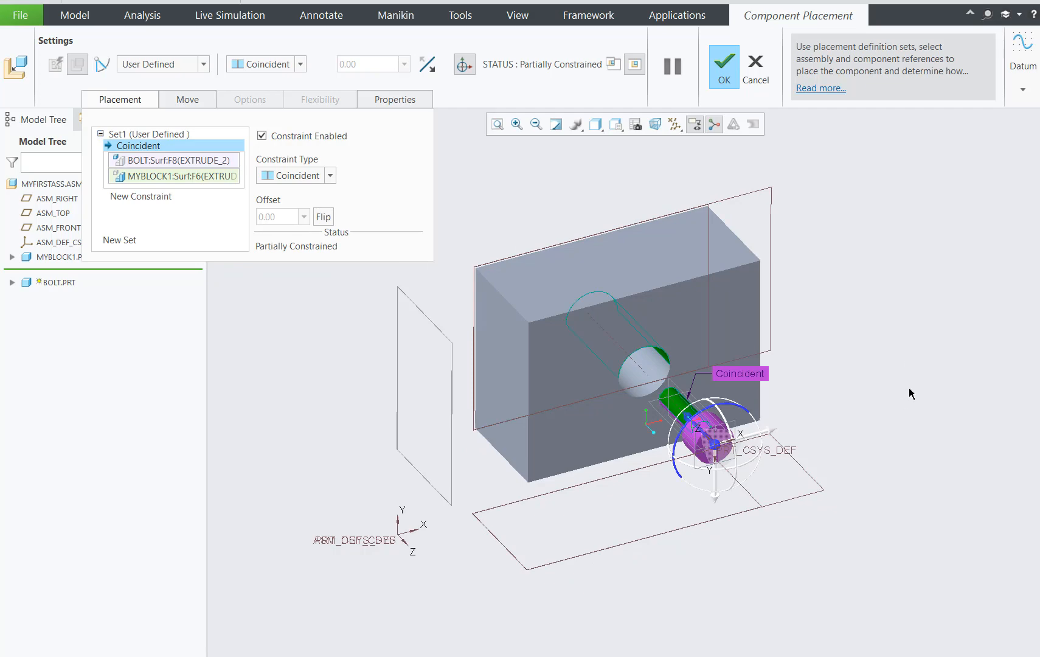
Add a second placement constraint between the block's top face around the hole and the underside of the bolt head.
middle_click_drag(909, 389, 985, 357)
left_click(166, 198)
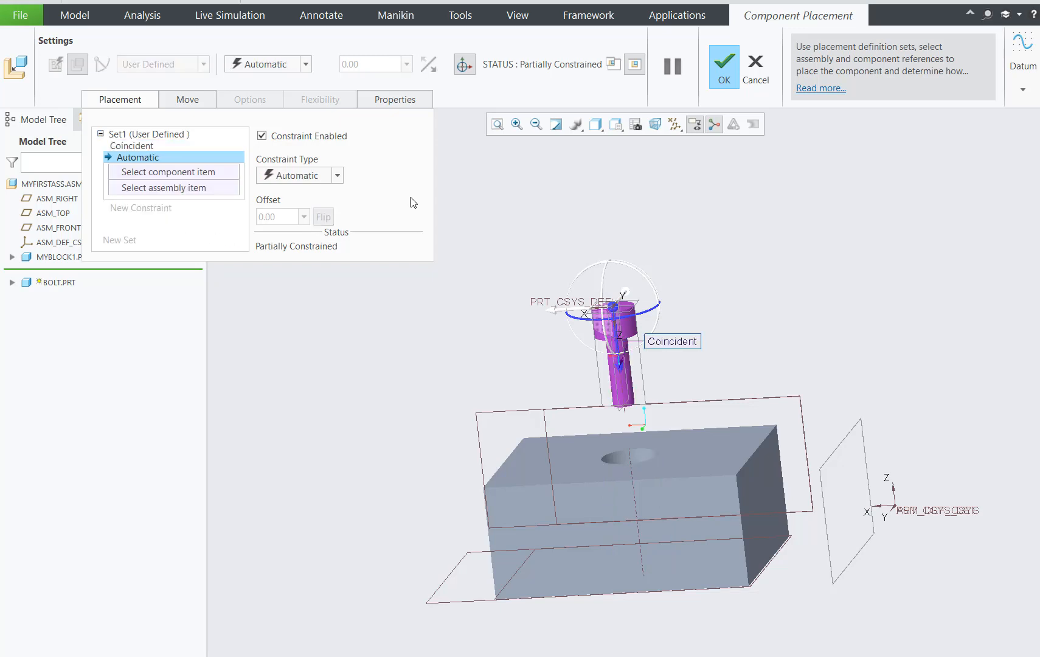
middle_click_drag(659, 263, 878, 246)
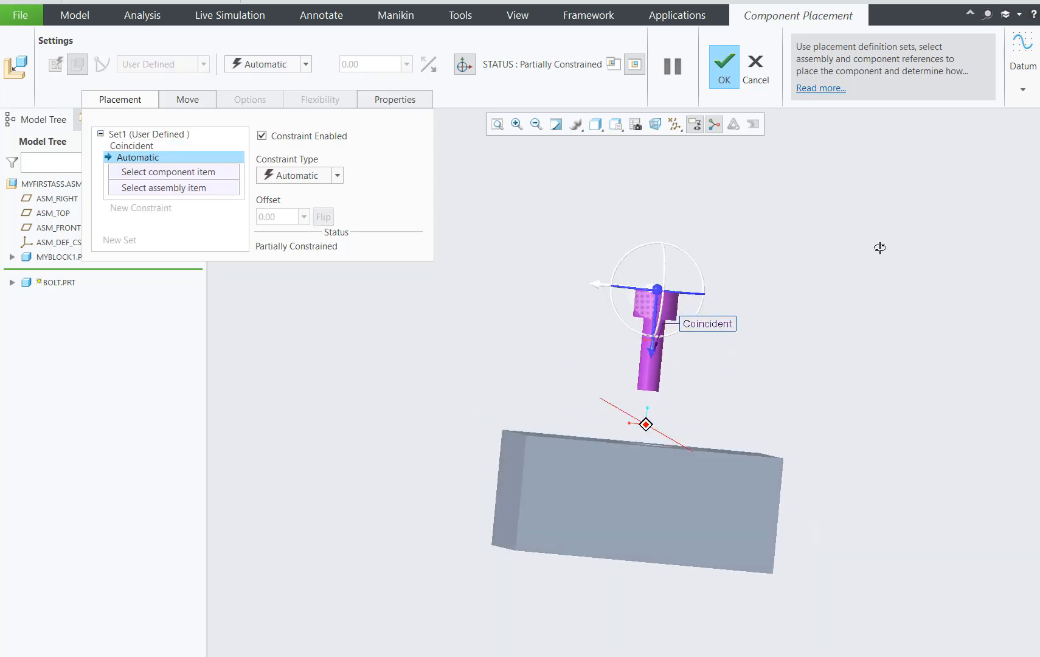
middle_click_drag(784, 344, 723, 465)
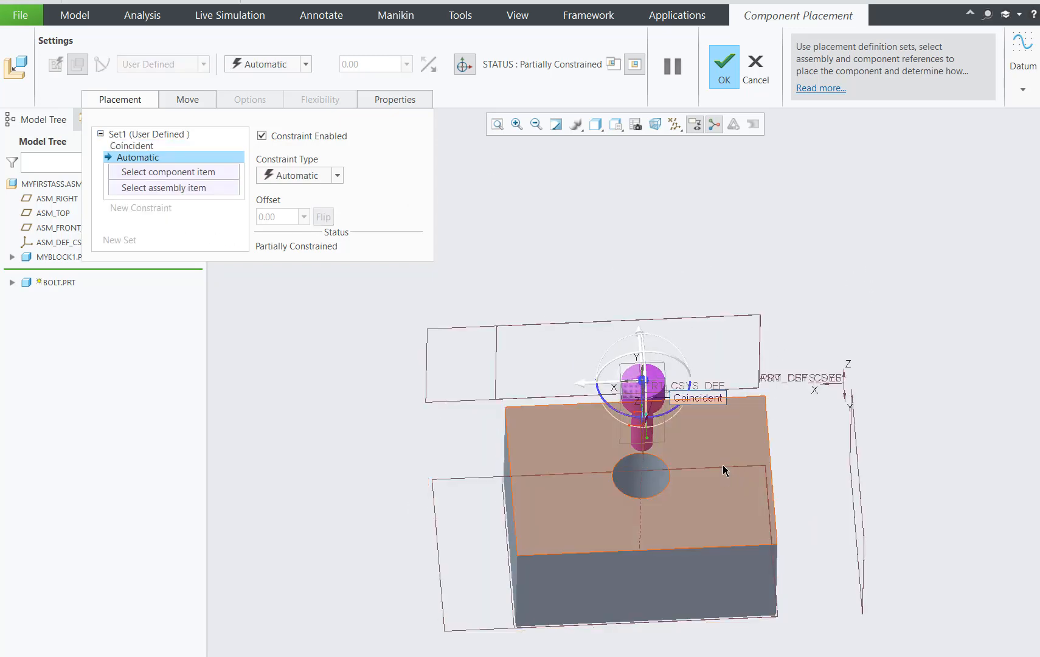
left_click(721, 455)
middle_click_drag(863, 288, 669, 231)
scroll(668, 230, "down", 8)
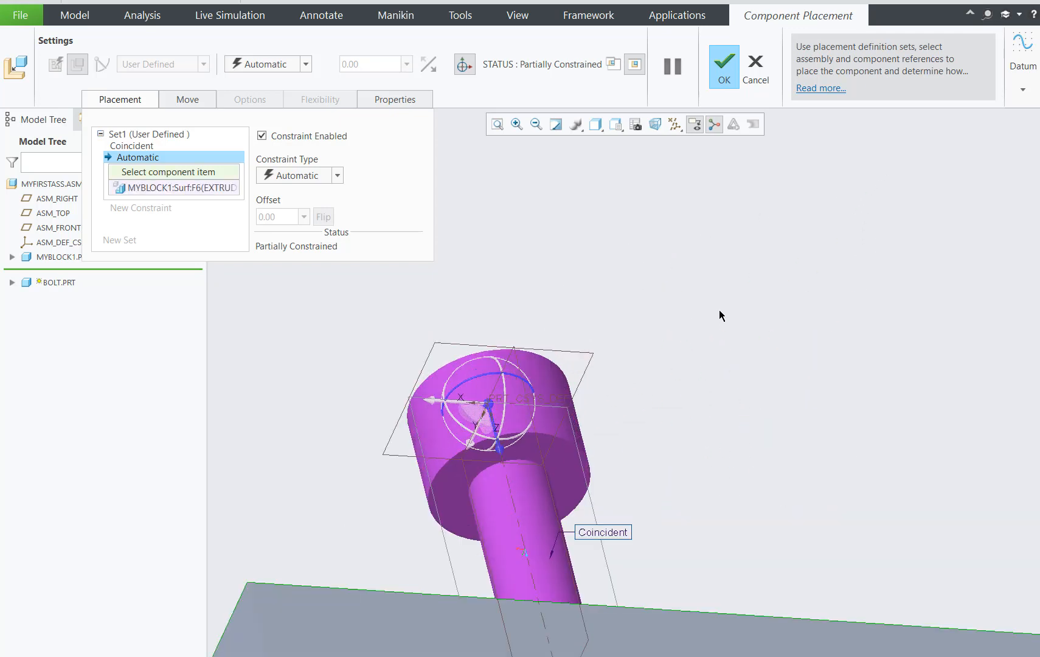
left_click(518, 489)
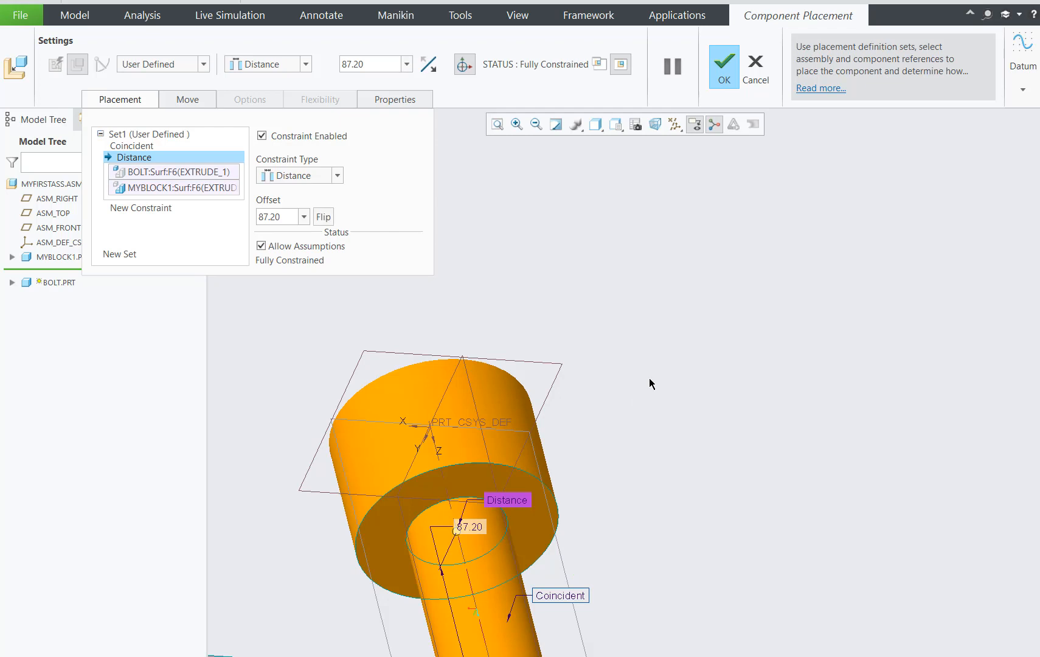
Change the constraint between the bolt head's underside and the block's top face to Coincident and accept the bolt placement.
scroll(655, 387, "up", 5)
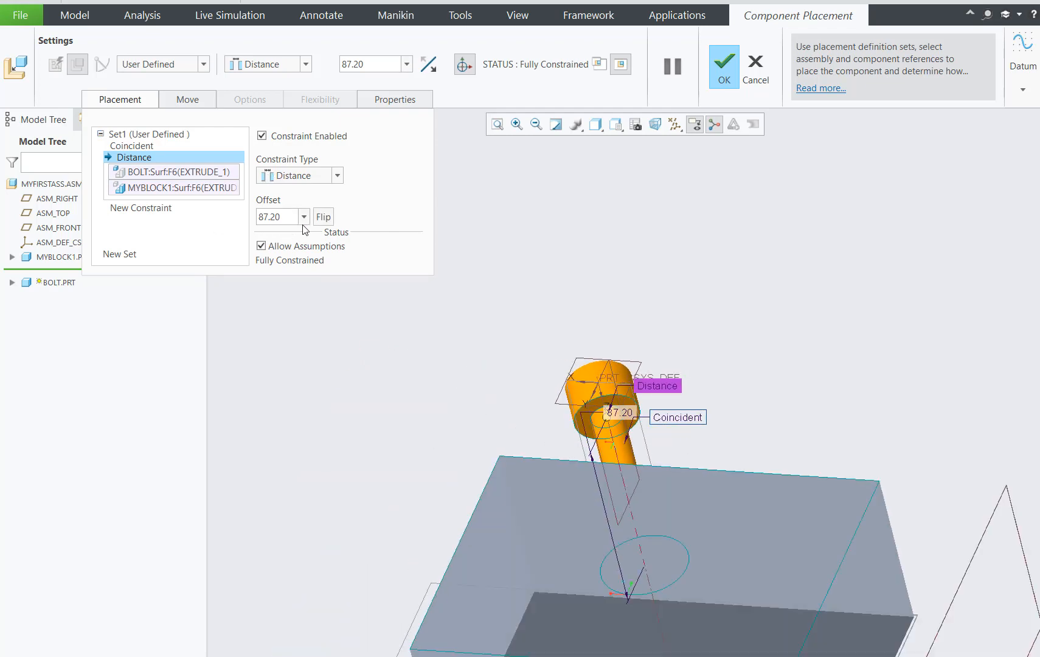
left_click(304, 219)
left_click(325, 177)
left_click(296, 232)
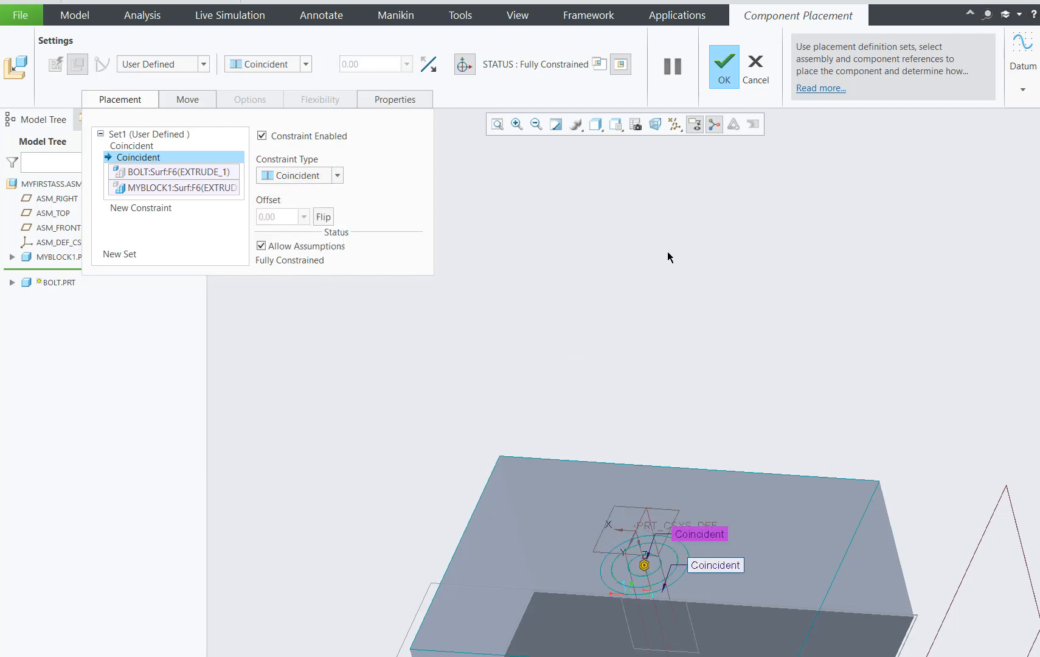
middle_click_drag(767, 294, 753, 446)
scroll(733, 347, "up", 4)
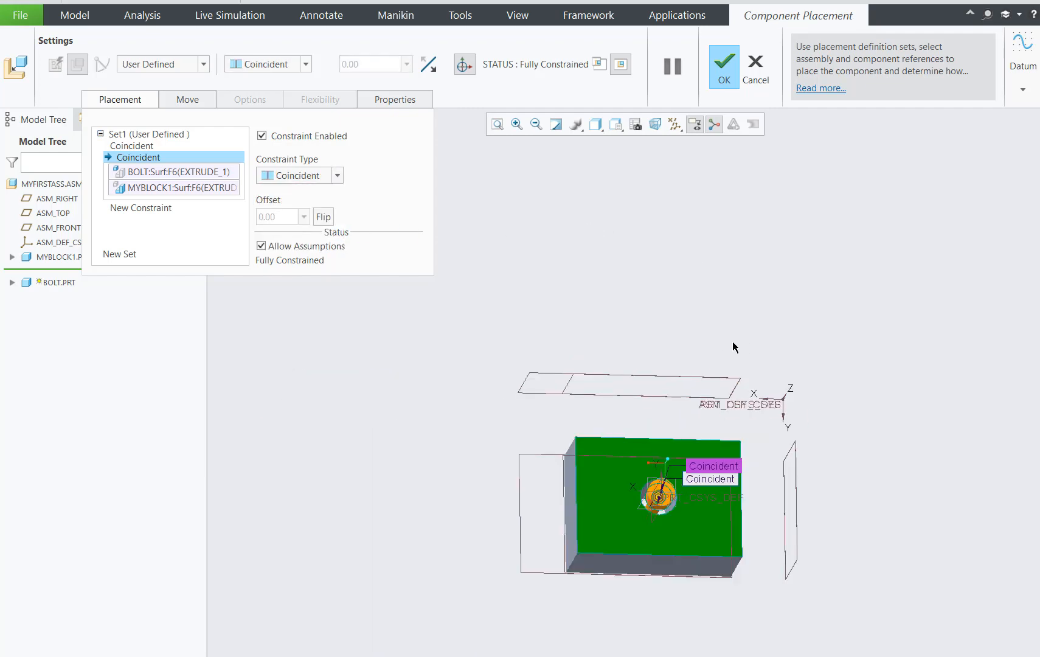
left_click(719, 72)
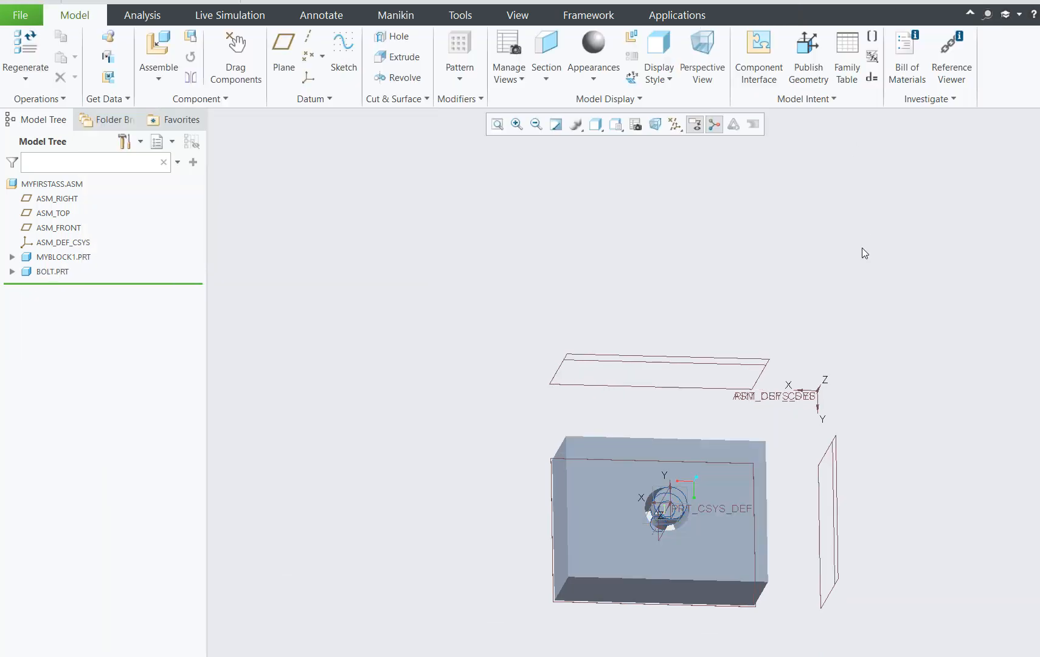
Apply the bright green appearance from My Appearances to the whole BOLT.PRT component.
mouse_move(871, 326)
middle_mouse_down()
mouse_move(891, 304)
mouse_move(884, 318)
middle_mouse_up()
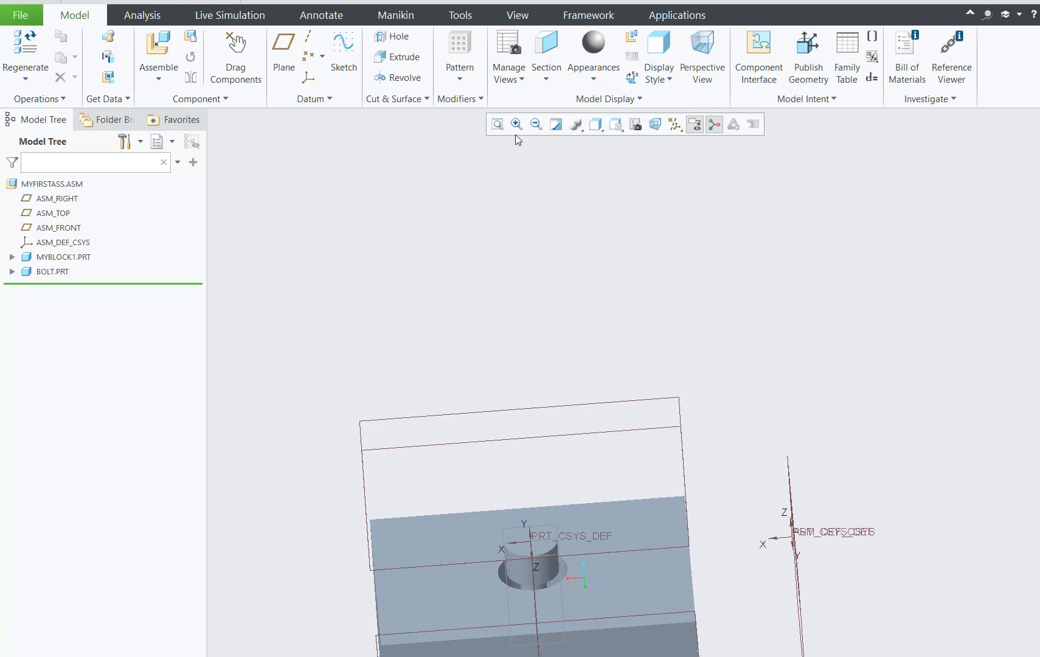
left_click(497, 124)
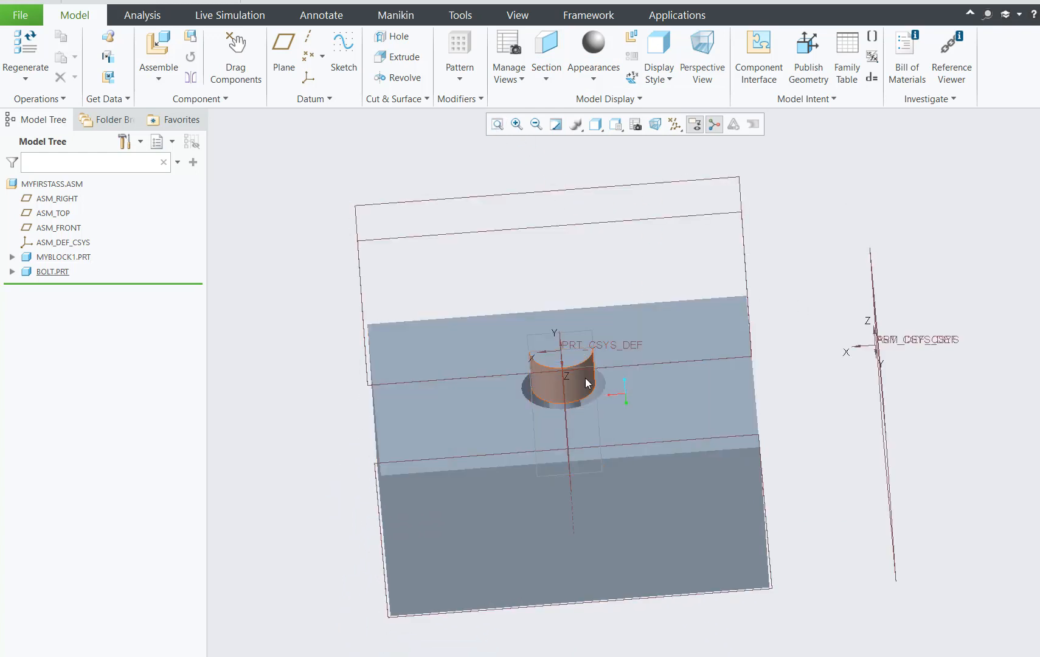
left_click(596, 373)
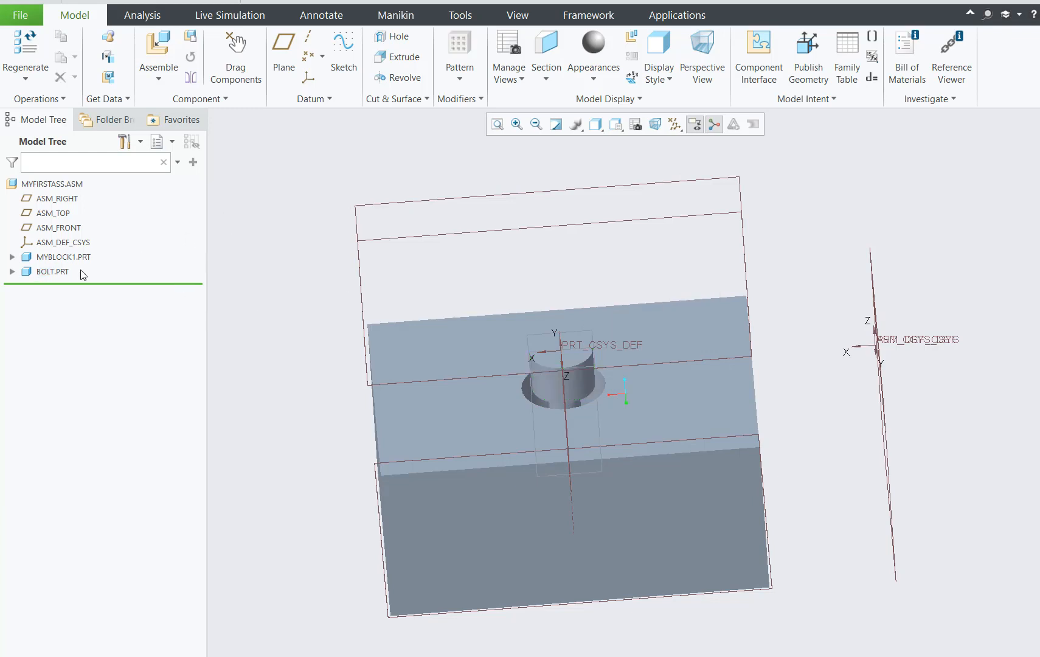
left_click(54, 271)
left_click(594, 80)
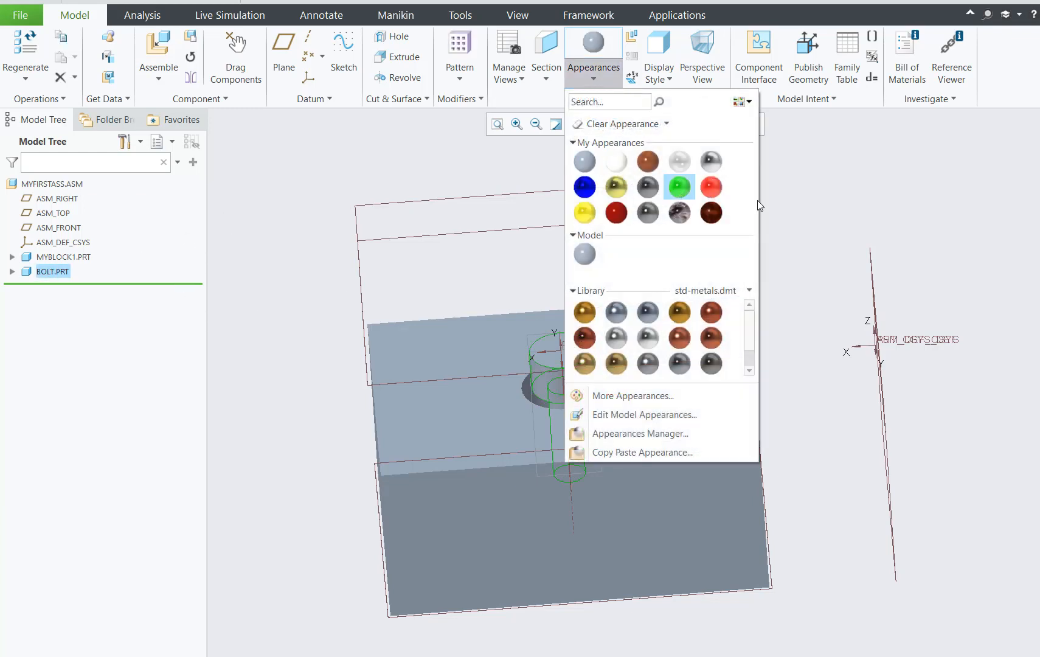
left_click(679, 186)
left_click(595, 79)
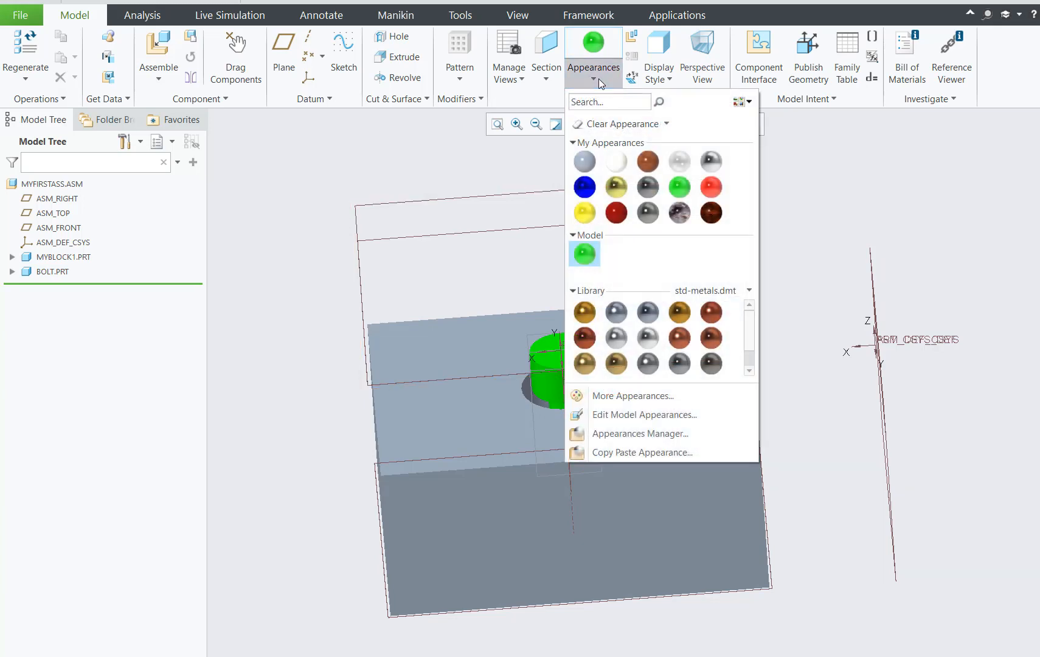
left_click(892, 214)
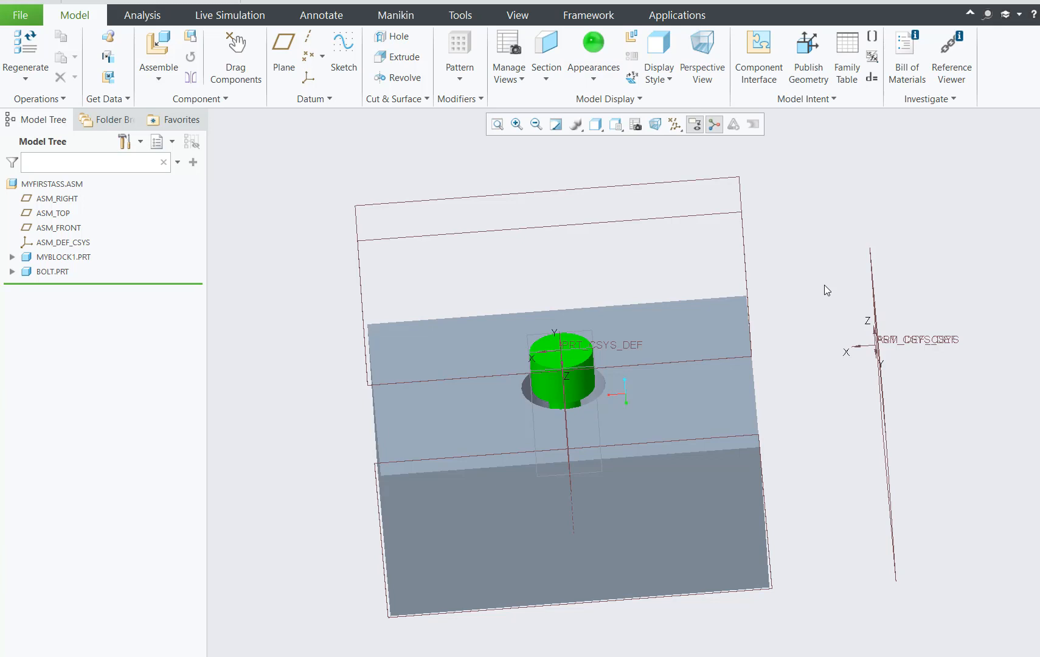
Save the assembly MYFIRSTASS.ASM in the MyCreo1 folder.
mouse_move(827, 290)
middle_mouse_down()
mouse_move(833, 390)
mouse_move(817, 344)
mouse_move(827, 306)
mouse_move(852, 299)
mouse_move(835, 278)
middle_mouse_up()
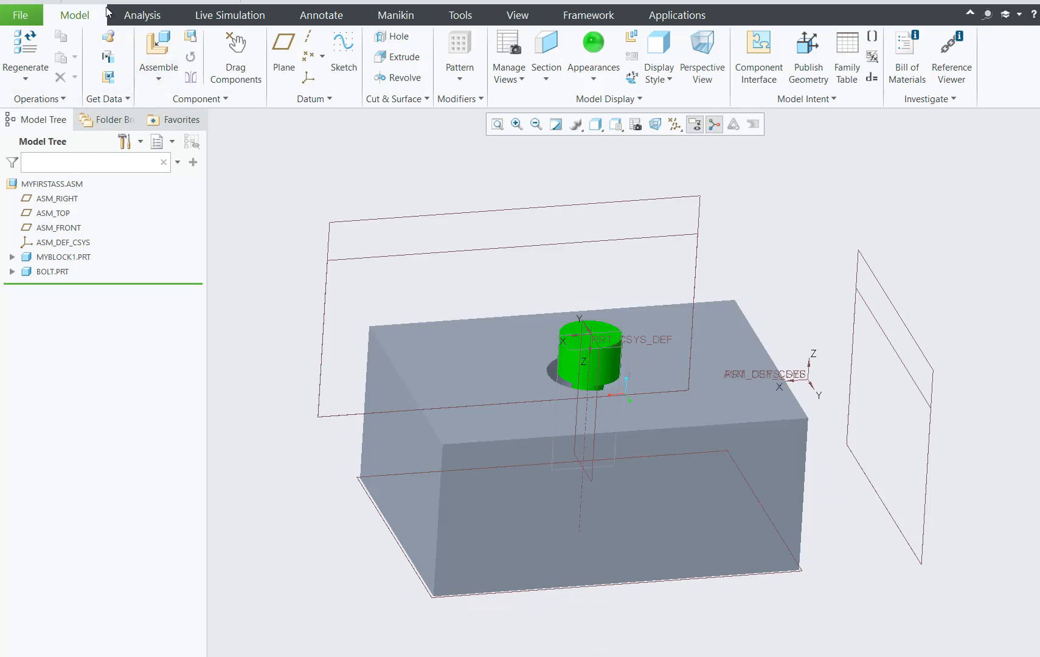
key("ctrl+s")
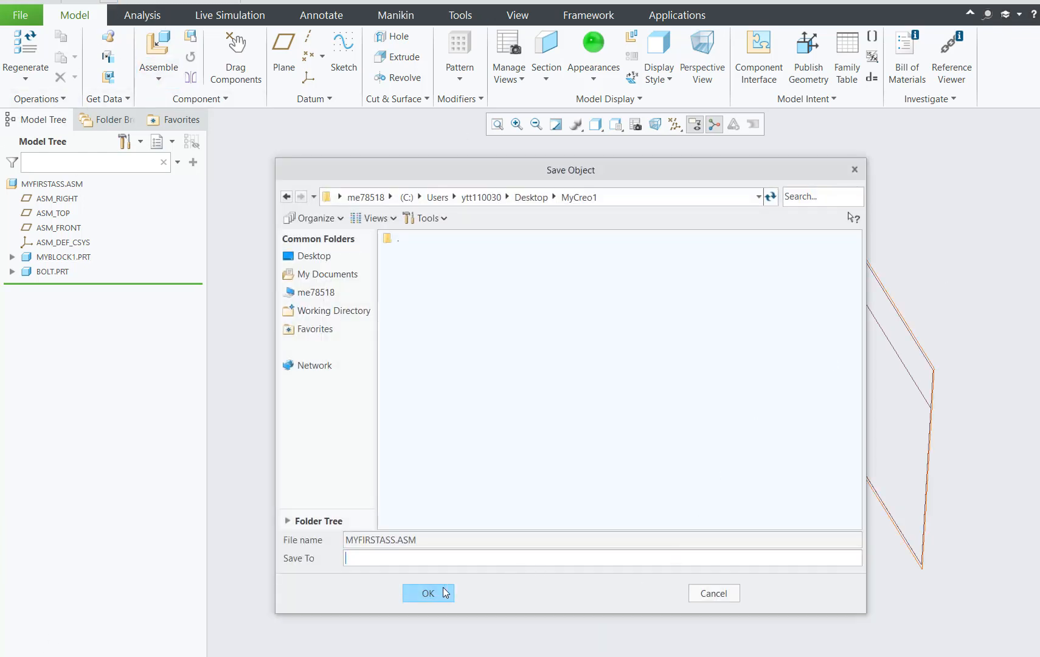
left_click(445, 591)
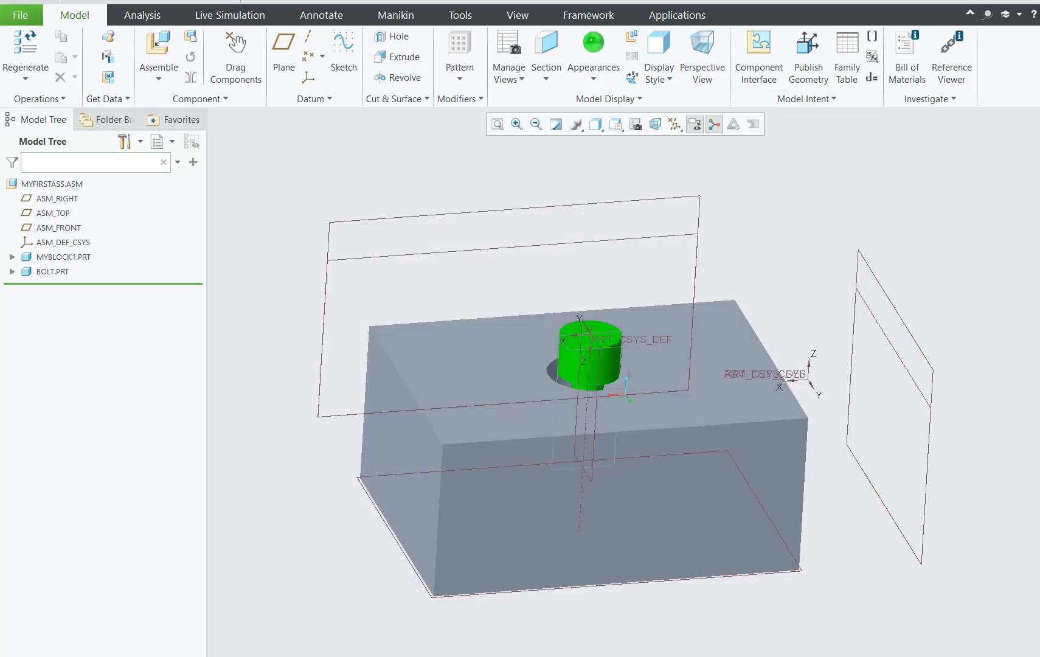
Switch to the open BOLT.PRT part and bring the whole bolt into close view.
left_click(118, 524)
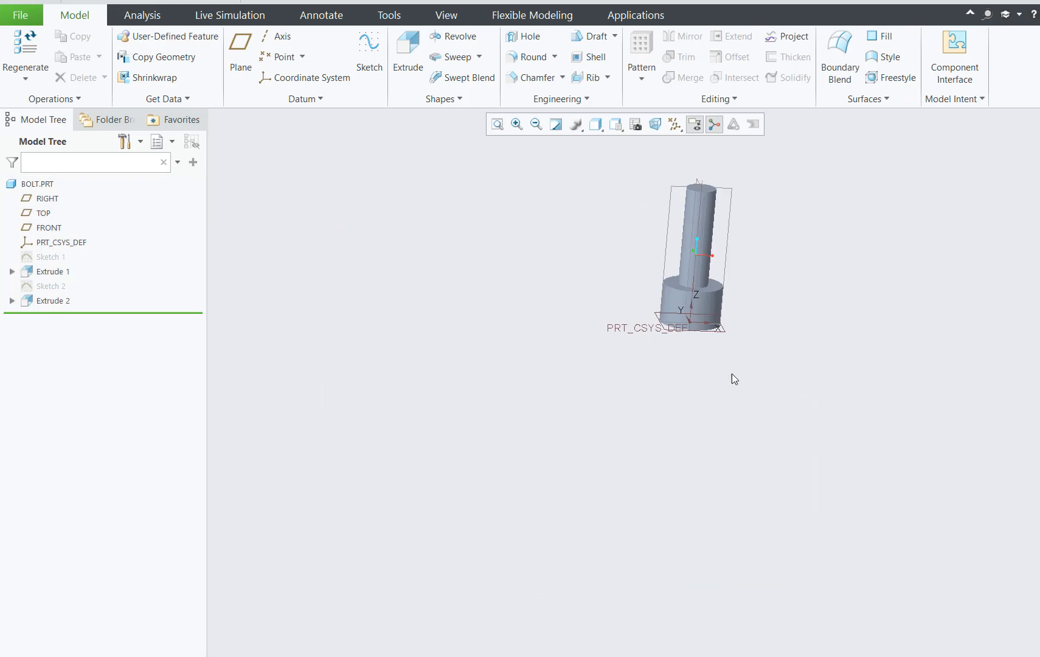
mouse_move(563, 381)
middle_mouse_down()
mouse_move(559, 434)
mouse_move(559, 393)
middle_mouse_up()
scroll(559, 392, "down", 1)
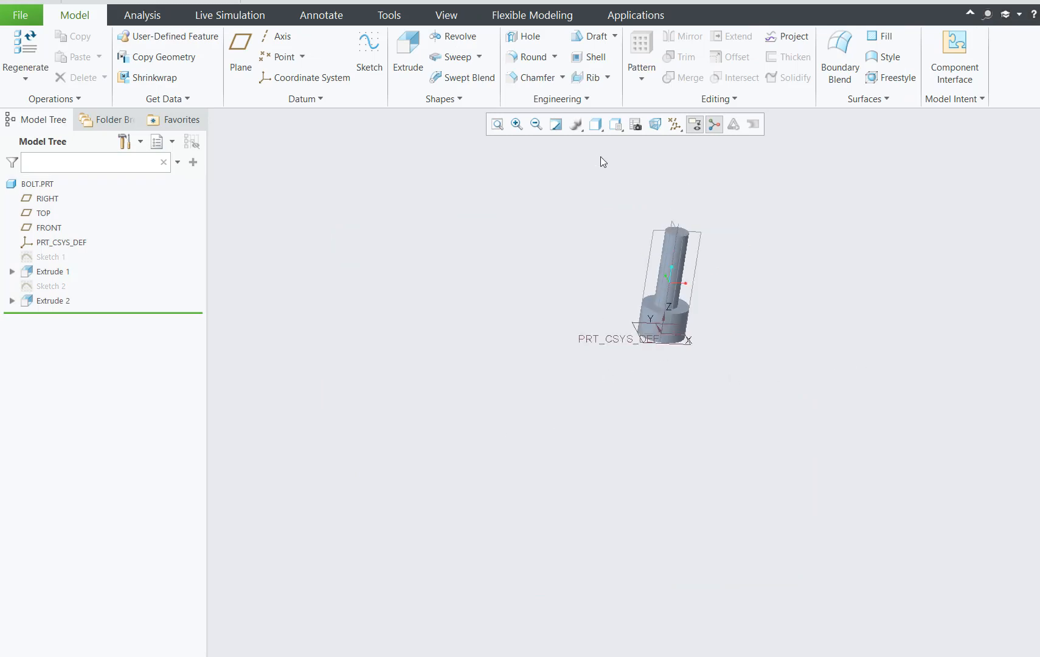
left_click(517, 125)
left_click_drag(600, 215, 788, 392)
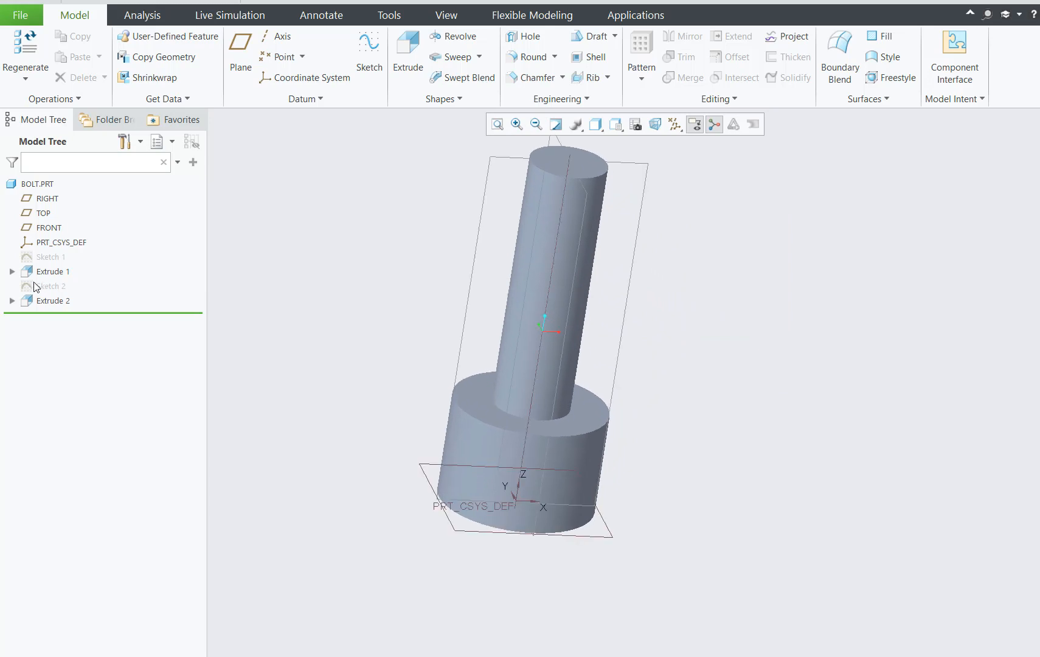
Redefine Sketch 1 of Extrude 1 with a bolt head circle diameter of 40 and accept the sketch.
left_click(36, 272)
left_click(12, 272)
left_click(66, 286)
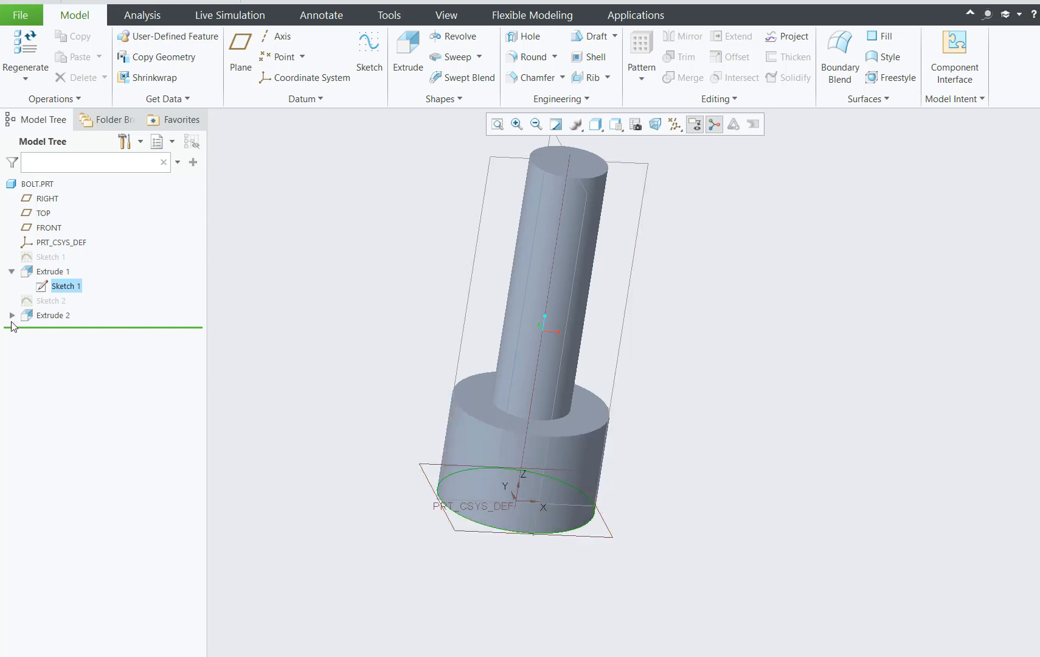
right_click(76, 294)
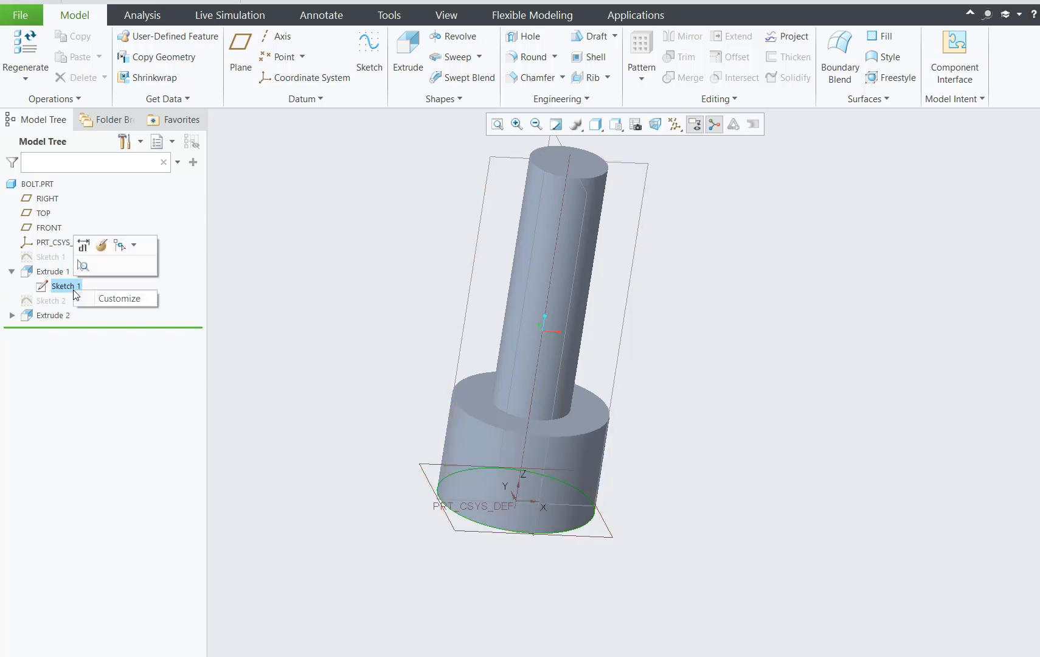
left_click(99, 246)
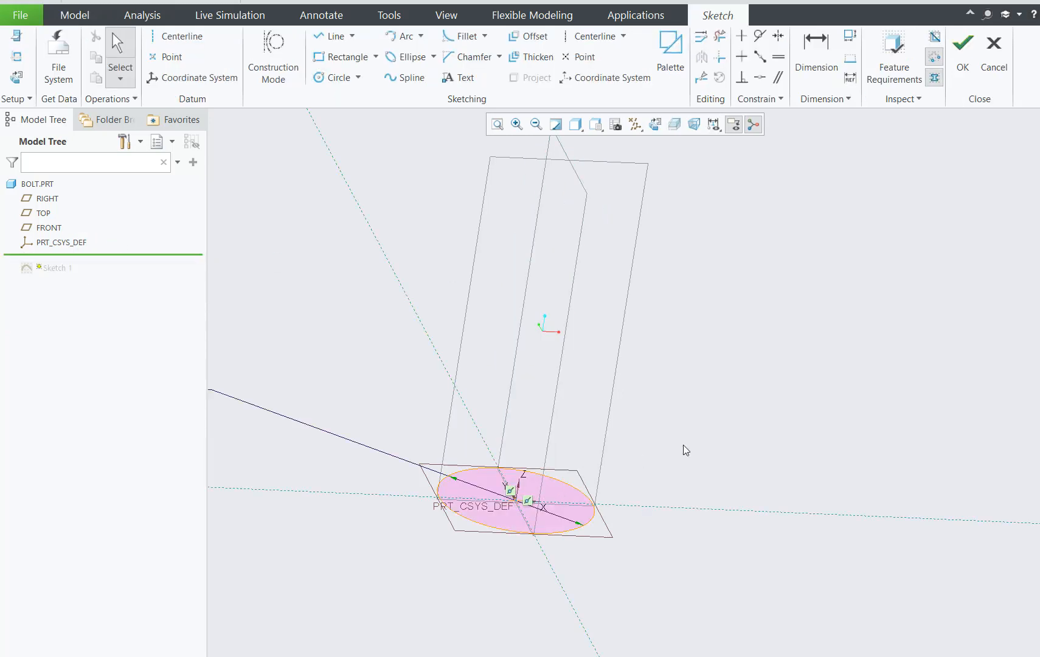
scroll(683, 449, "down", 3)
double_click(383, 414)
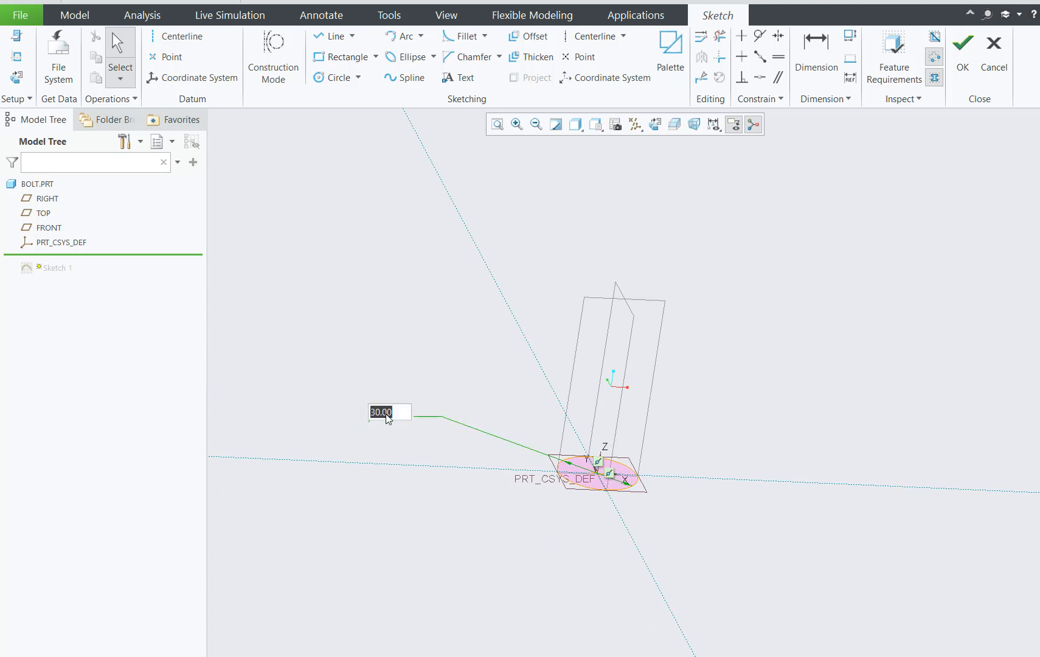
type("40")
key("BackSpace")
key("Return")
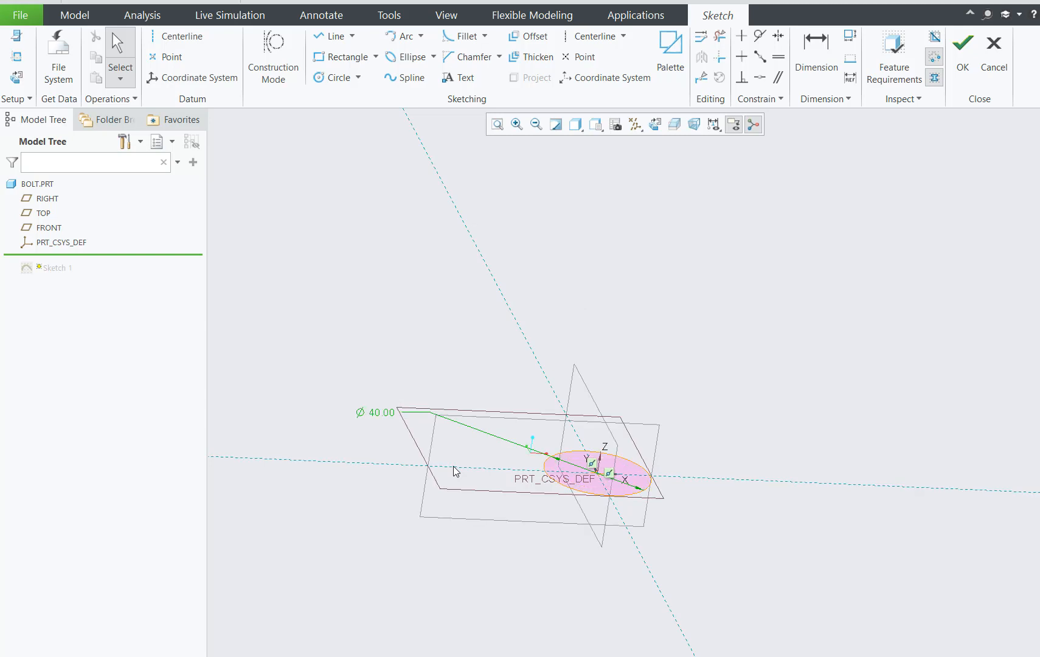
left_click(961, 67)
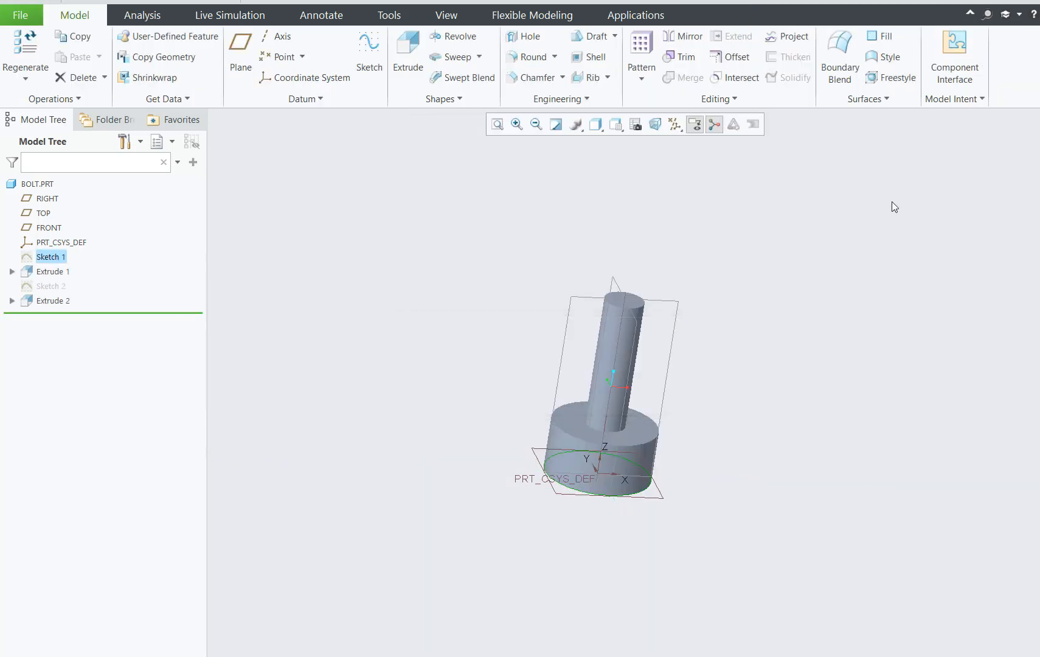
Redefine Sketch 2 of Extrude 2 with a bolt shank circle diameter of 20 and accept the sketch.
left_click(609, 348)
left_click(12, 301)
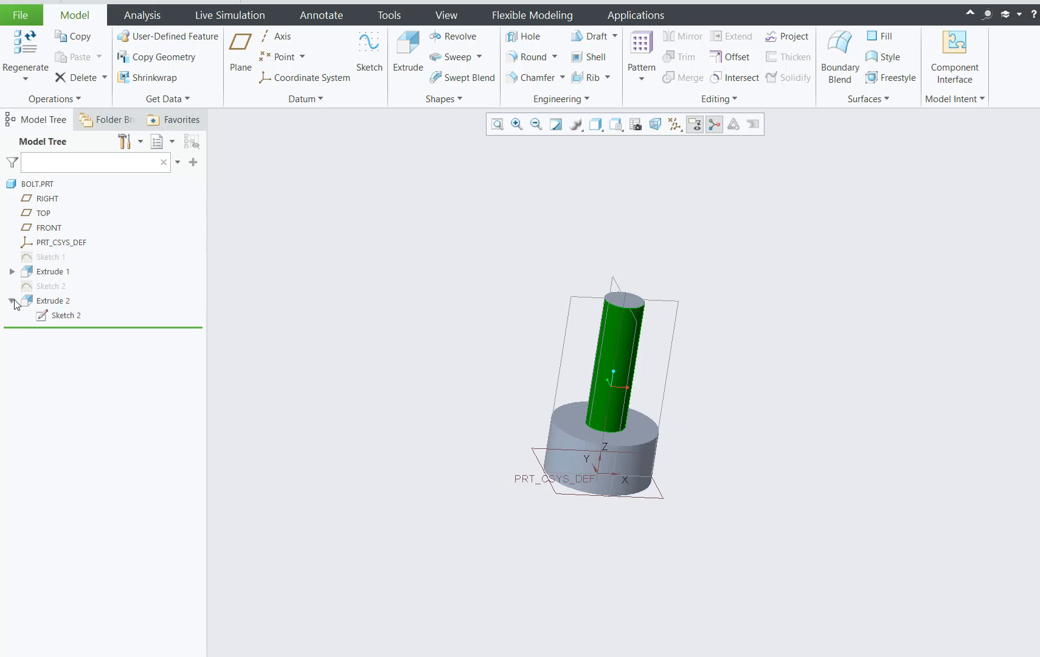
left_click(70, 315)
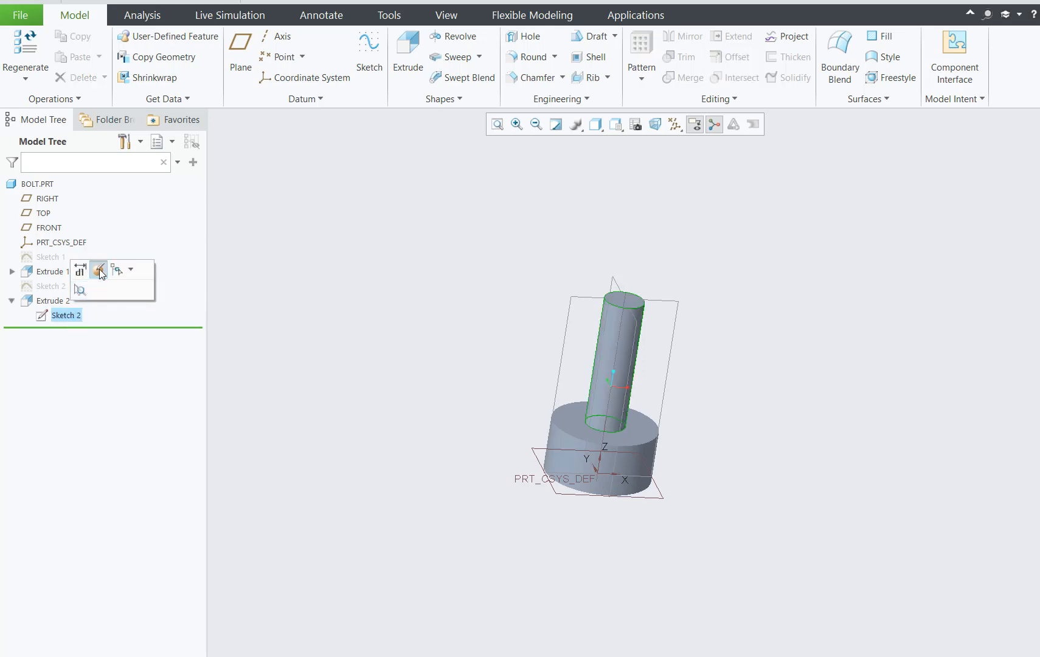
left_click(82, 270)
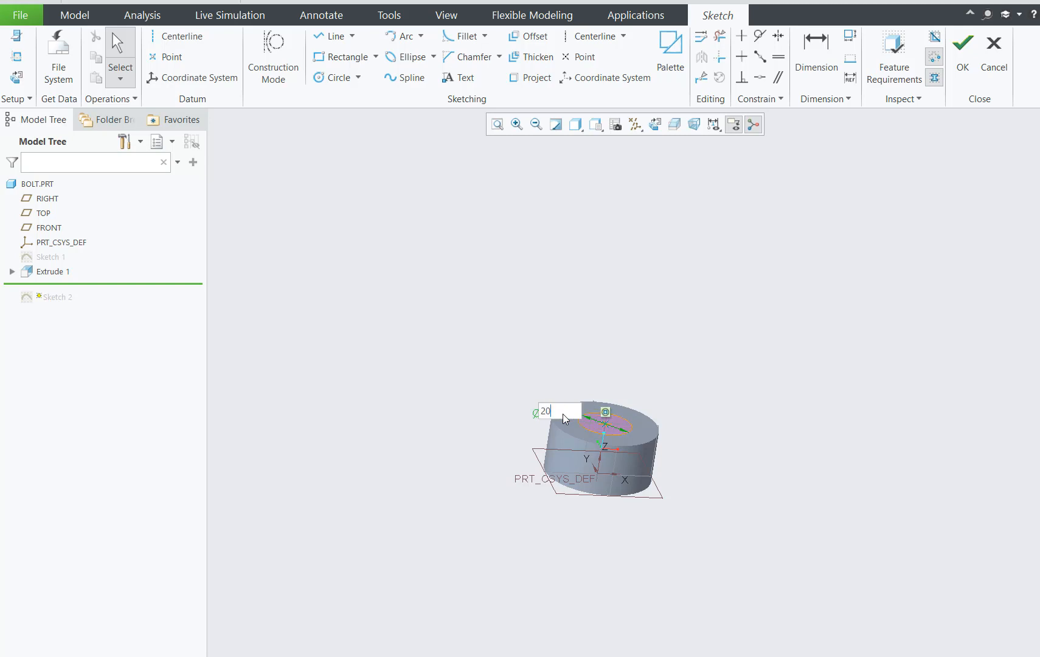
key("Return")
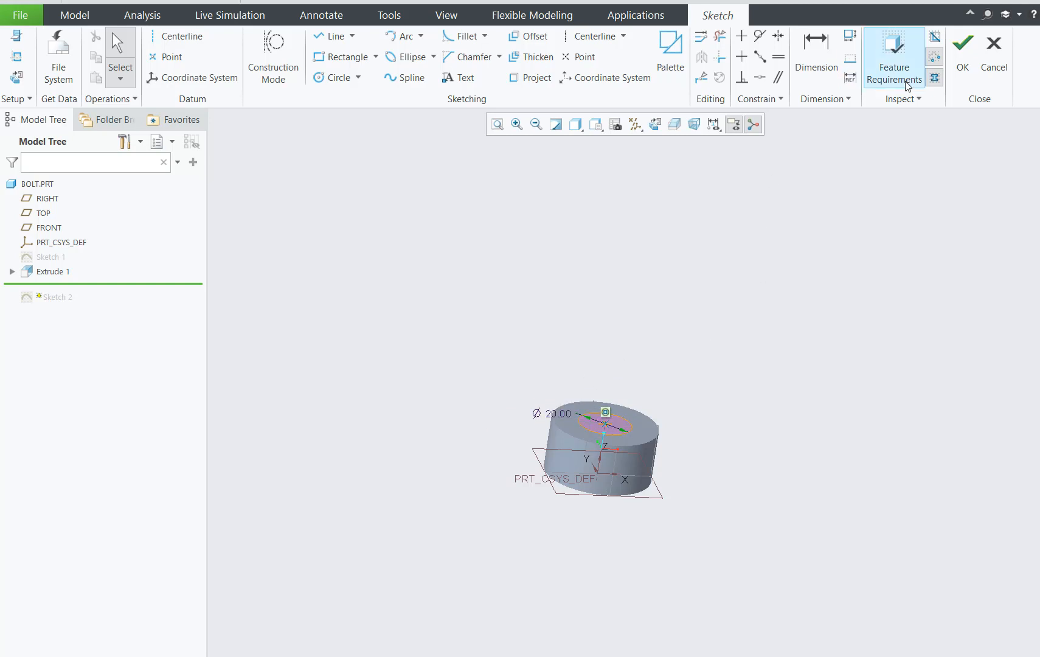
left_click(963, 53)
Switch to the open MYFIRSTASS.ASM assembly and turn on its exploded view.
left_click(428, 168)
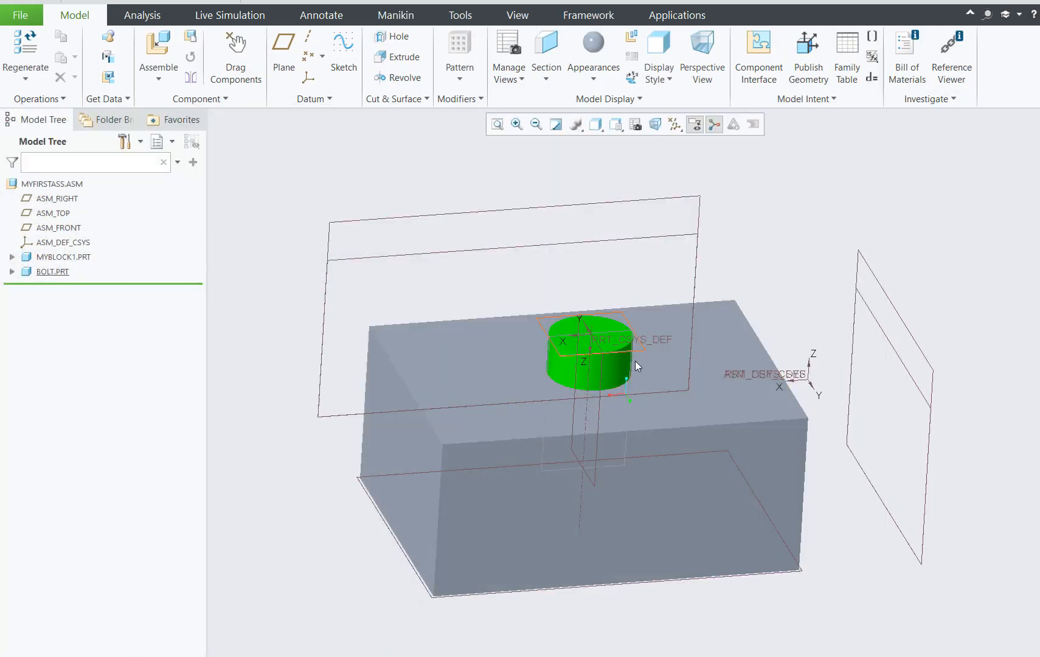
middle_click_drag(774, 283, 758, 261)
middle_click_drag(750, 469, 806, 476)
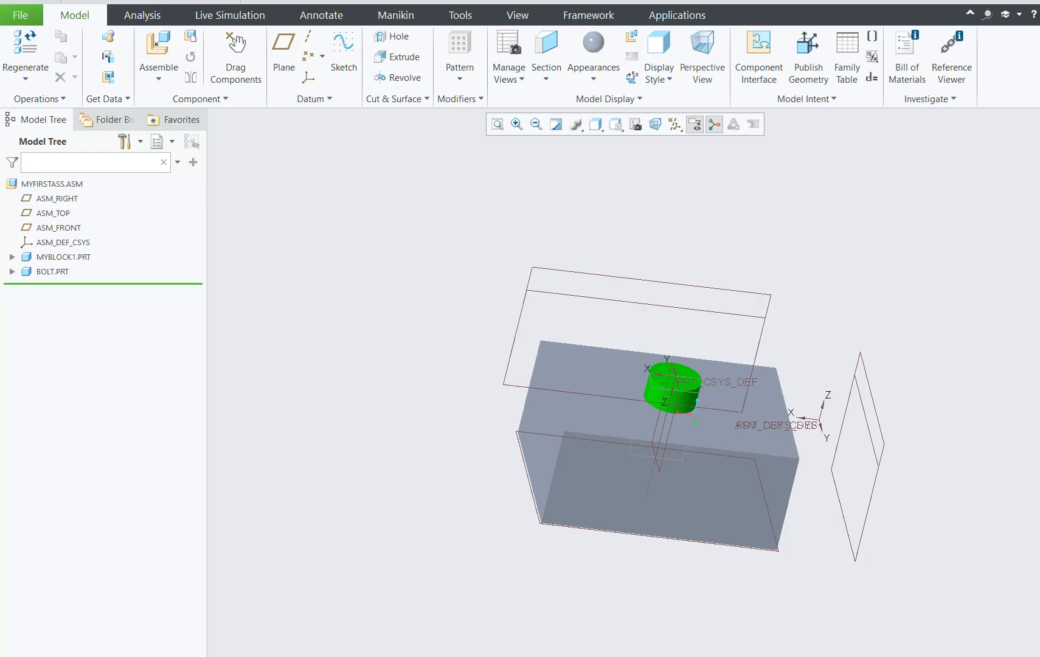
mouse_move(835, 270)
middle_mouse_down()
mouse_move(845, 241)
mouse_move(857, 288)
middle_mouse_up()
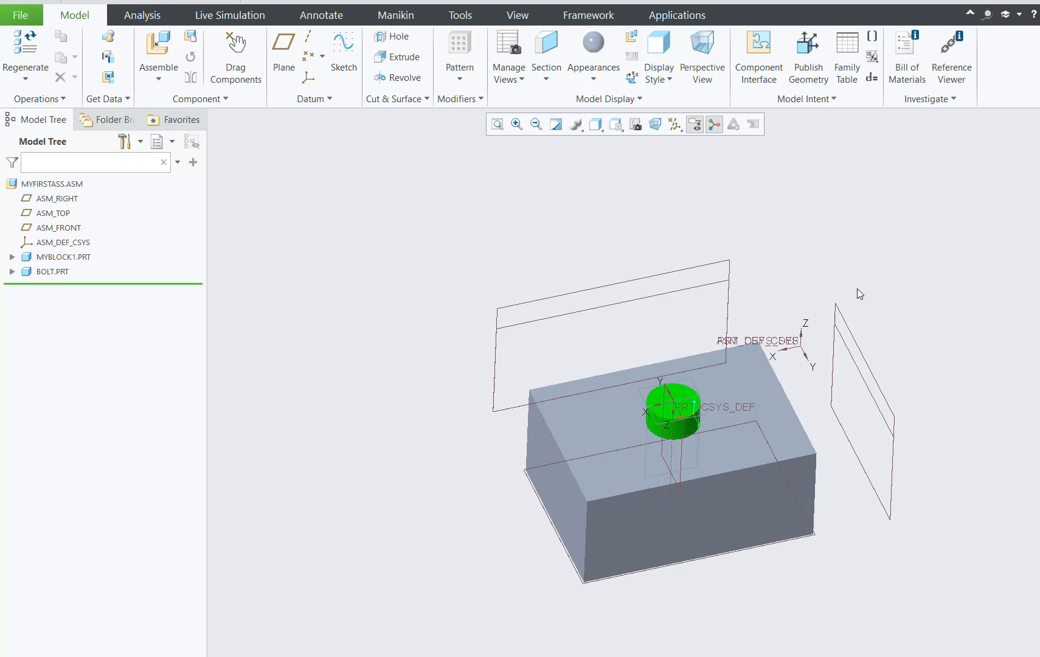
left_click(633, 38)
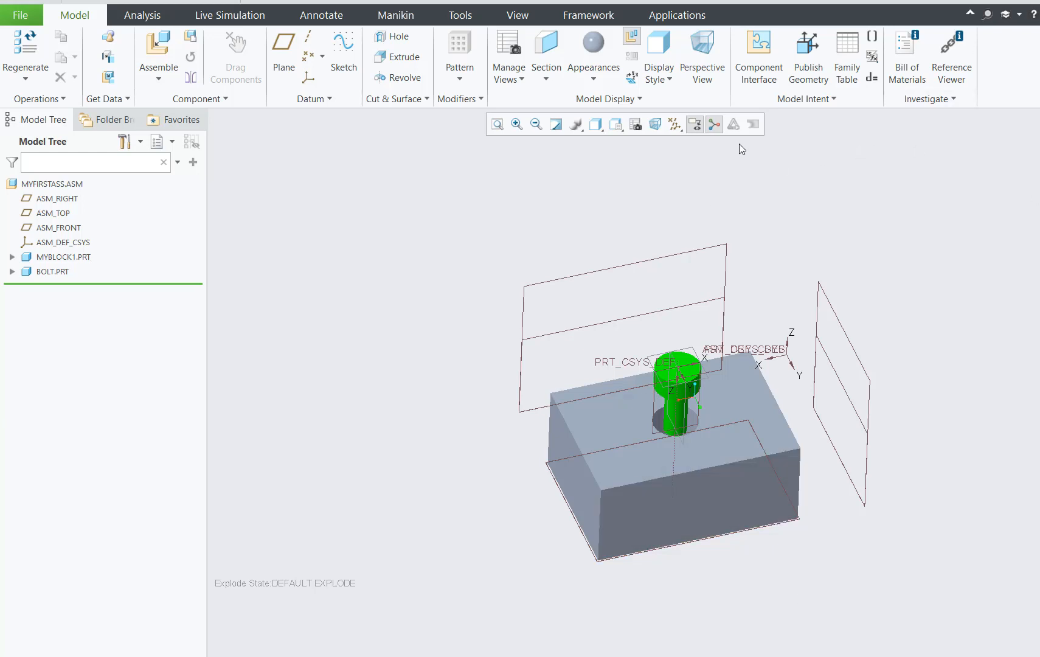
Hide all datum axes, points, coordinate systems and planes in the exploded assembly, and turn off the spin center.
left_click(675, 127)
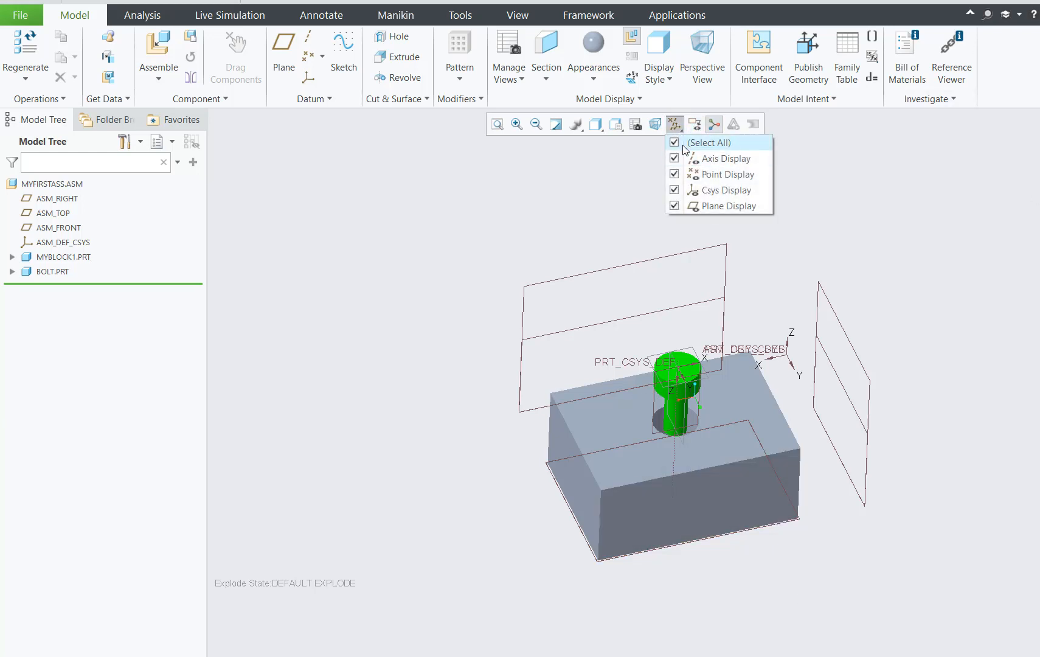
left_click(678, 146)
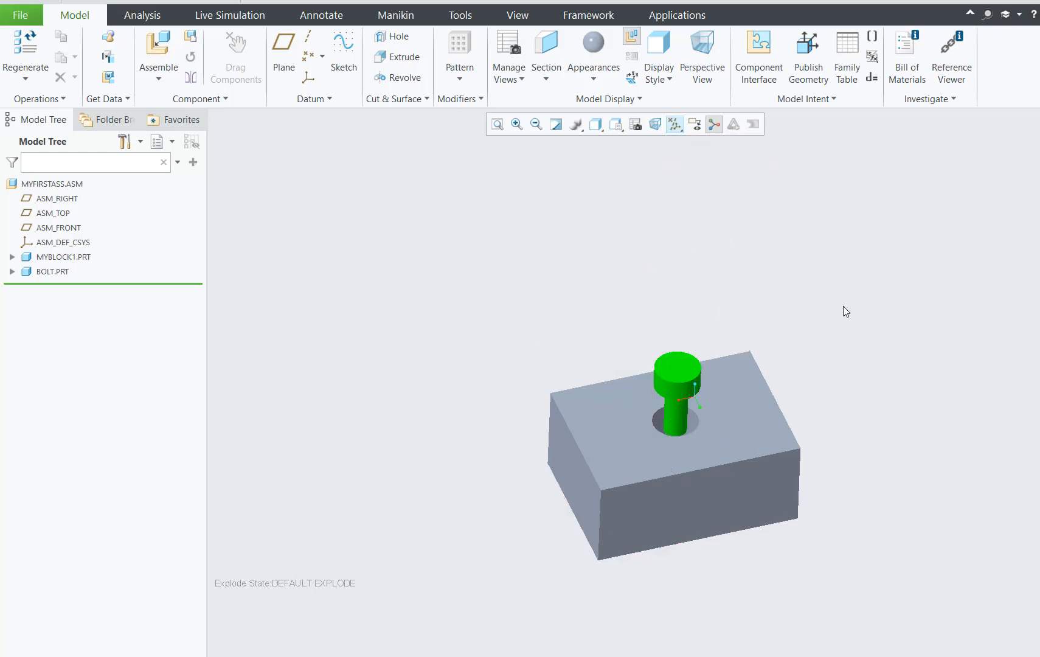
scroll(809, 280, "down", 2)
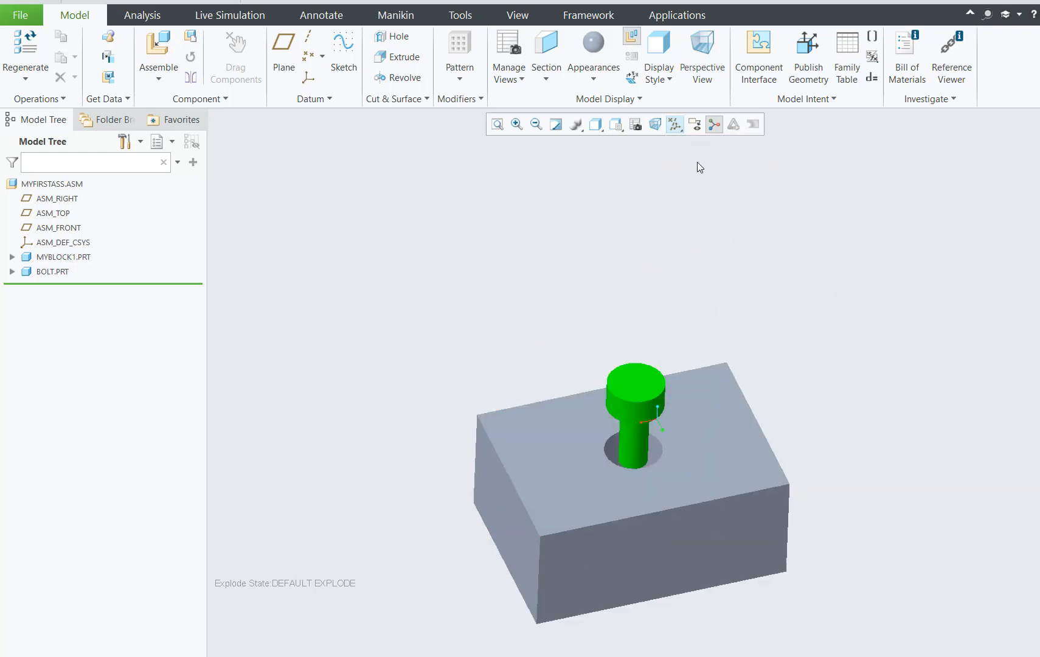
left_click(713, 129)
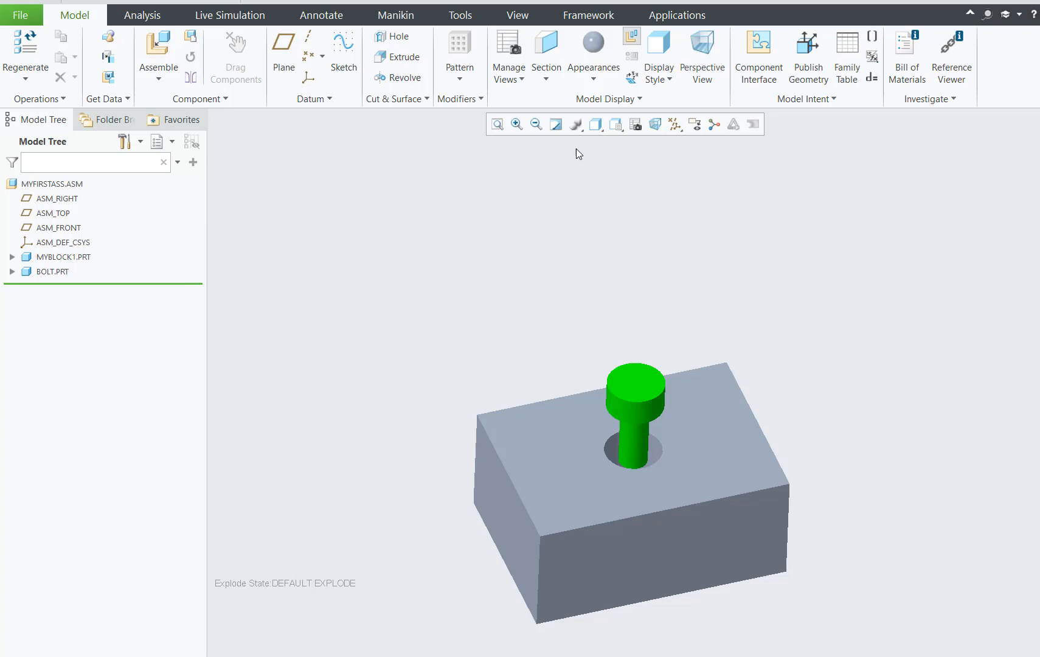